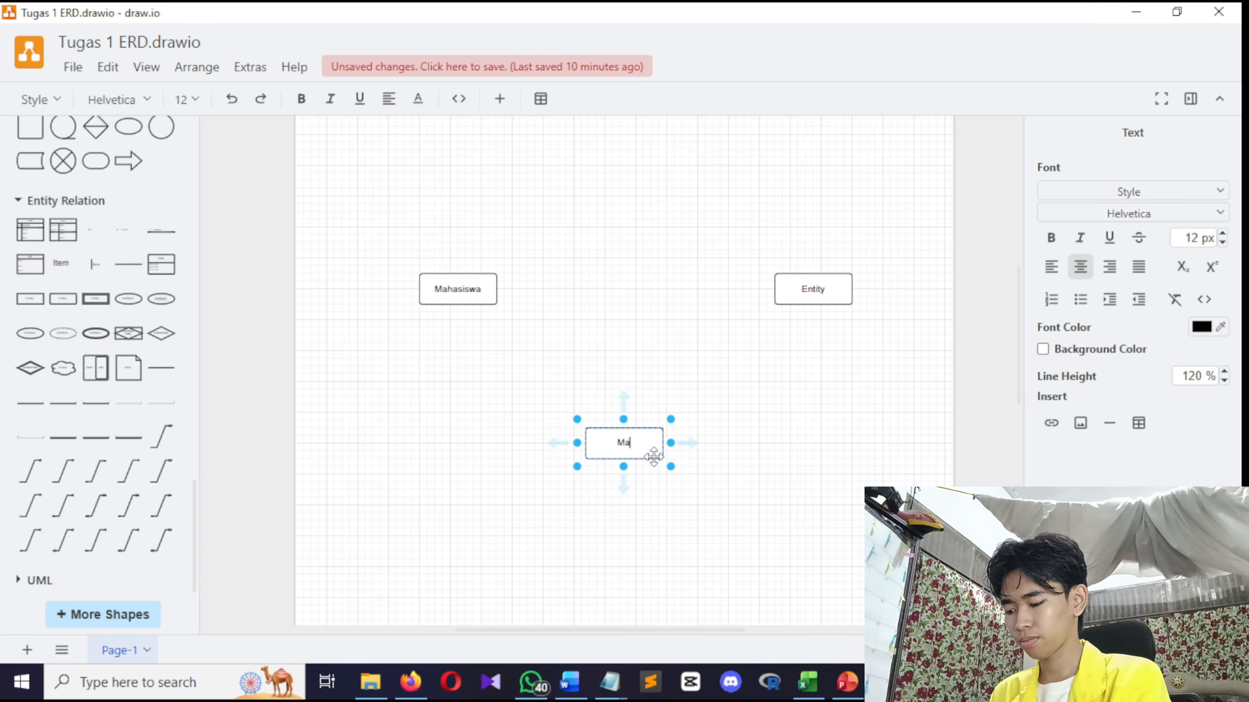
Label the lower entity Mata Kuliah and rename the Entity box on the opposite side from Mahasiswa to Dosen
{"action": "type", "text": "Kuliah"}
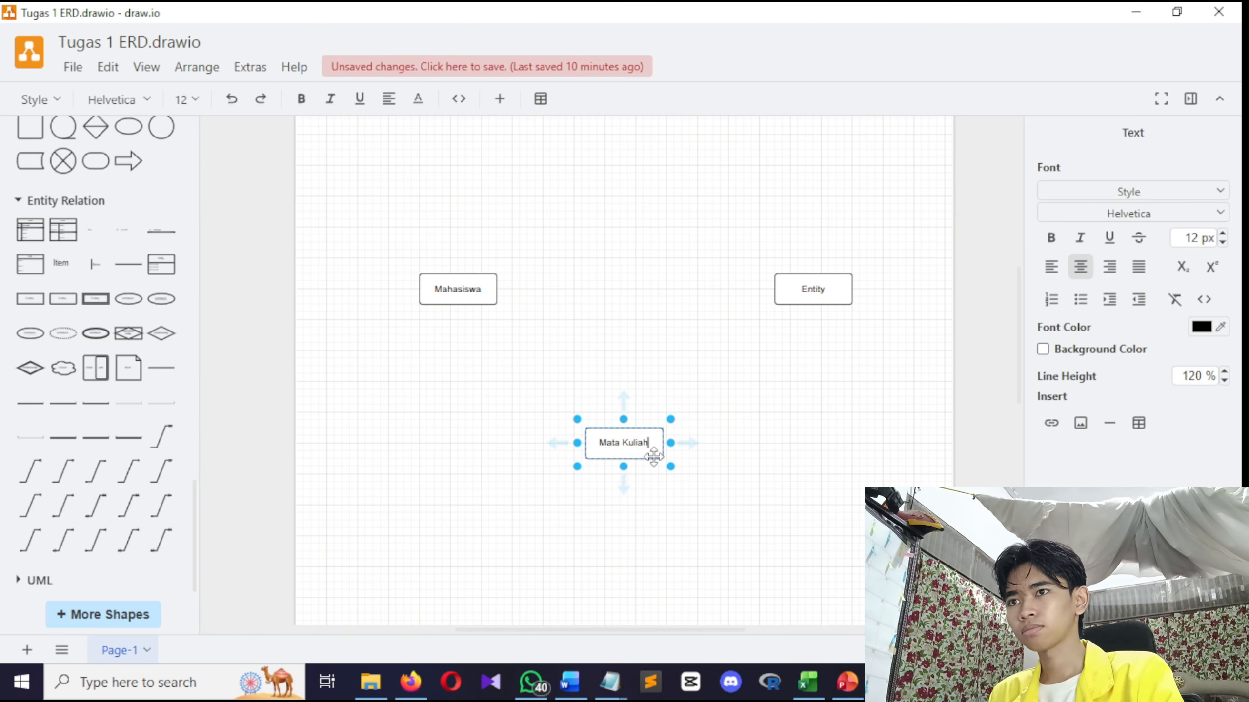
{"action": "double_click", "coordinate": [818, 279]}
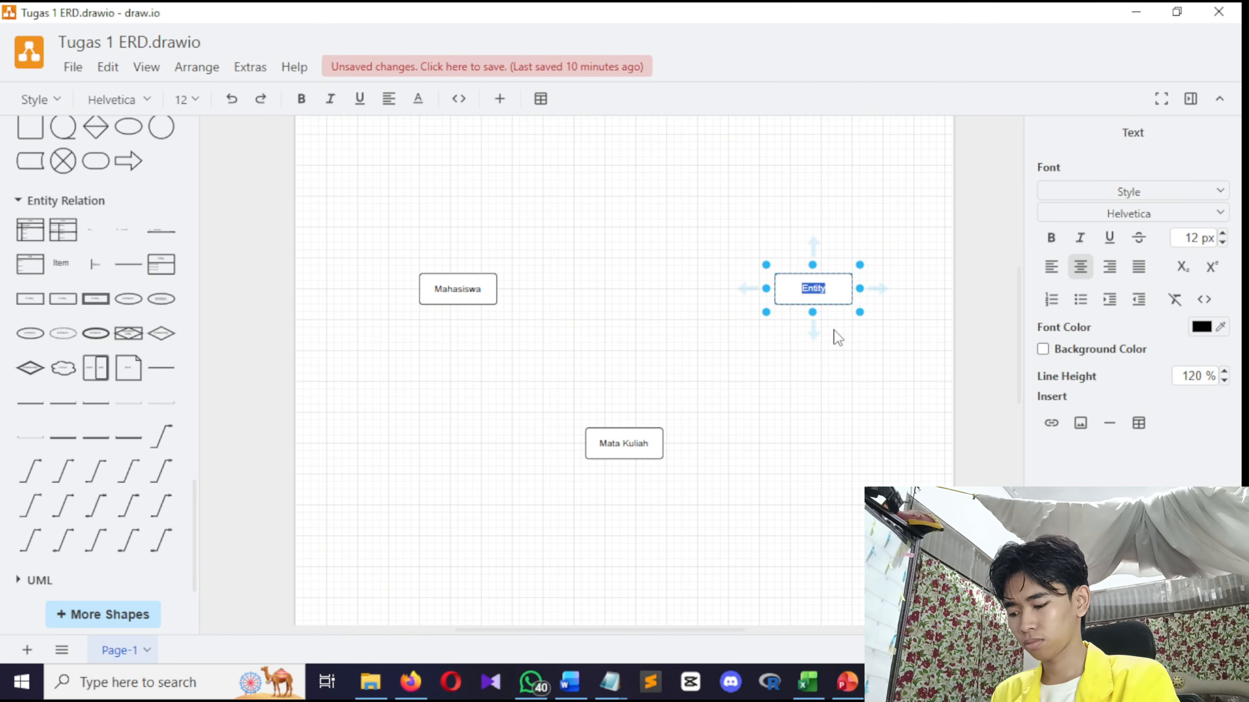
{"action": "type", "text": "Dosen"}
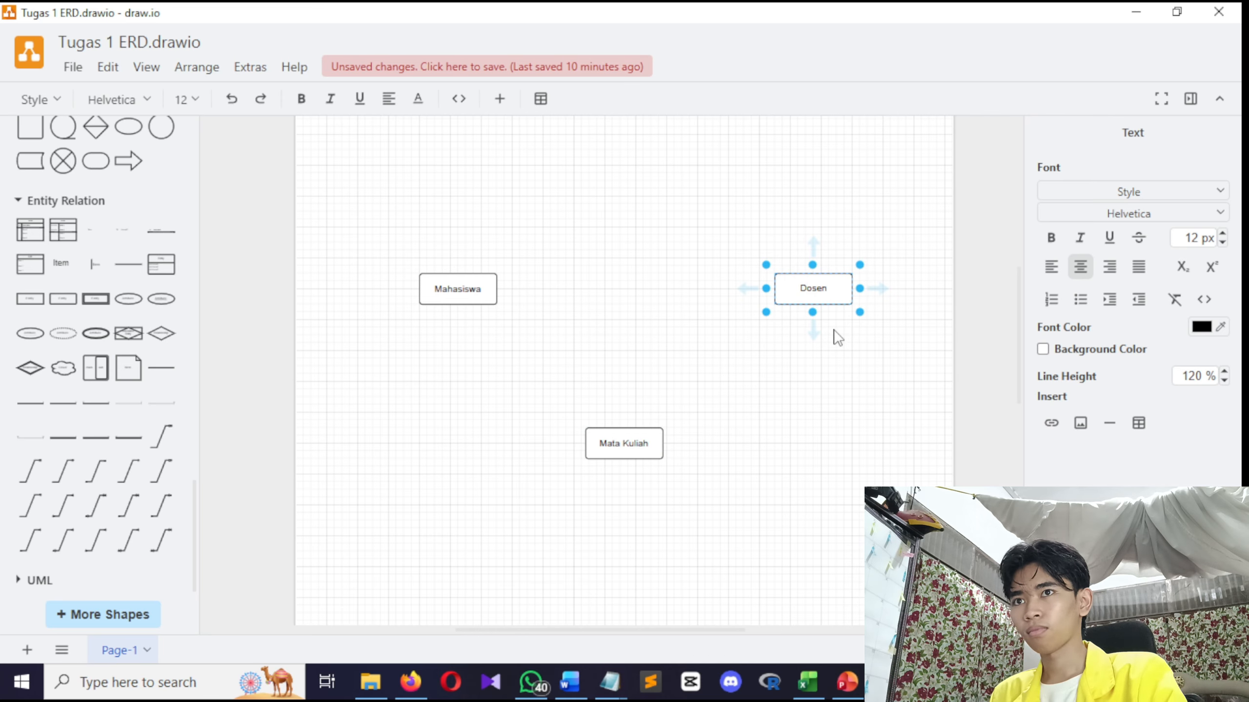
{"action": "left_click", "coordinate": [620, 224]}
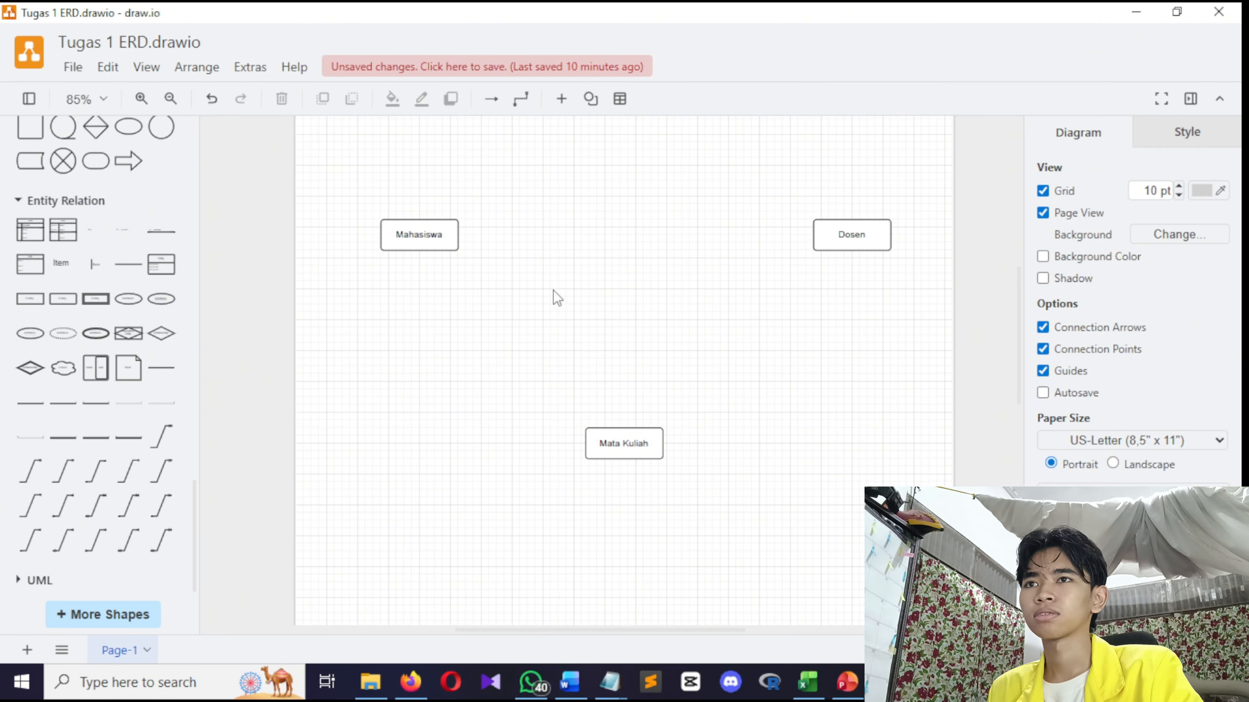
Add an Attribute ellipse to the left of the Mahasiswa entity, aligned with its centre
{"action": "scroll", "coordinate": [551, 298], "scroll_direction": "up", "scroll_amount": 2}
{"action": "scroll", "coordinate": [376, 330], "scroll_direction": "up", "scroll_amount": 2}
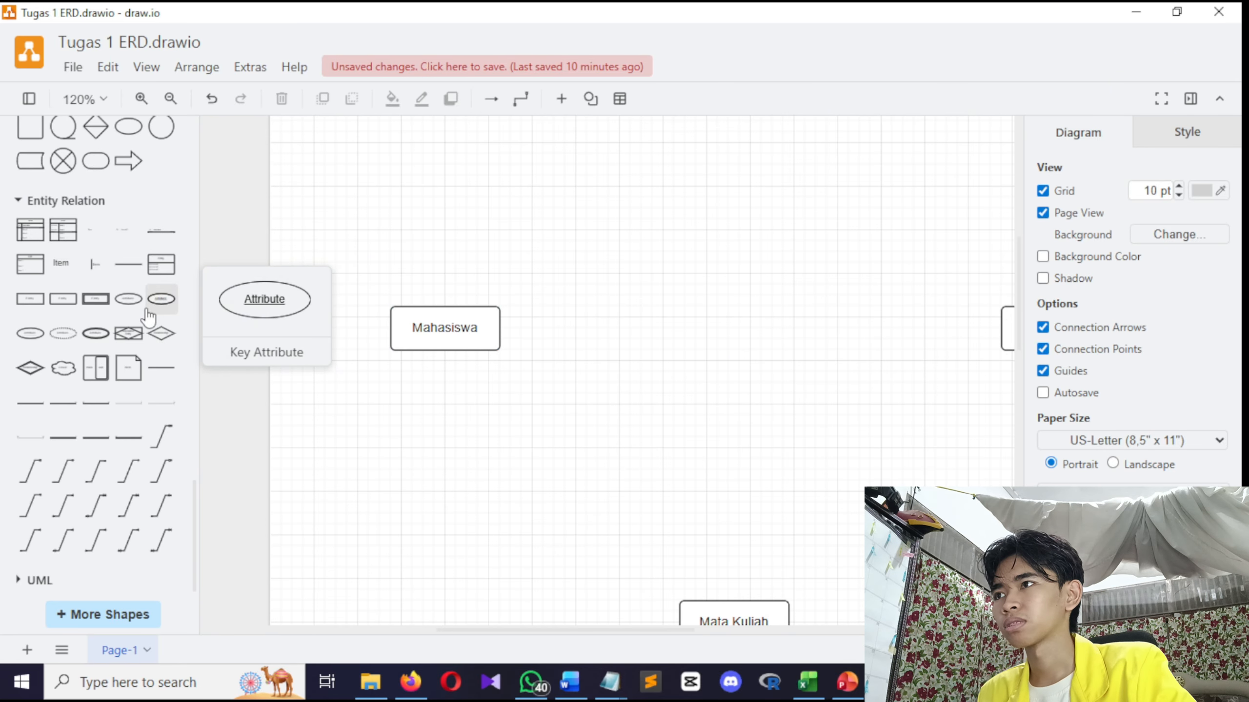
{"action": "left_click_drag", "start_coordinate": [148, 317], "coordinate": [336, 340]}
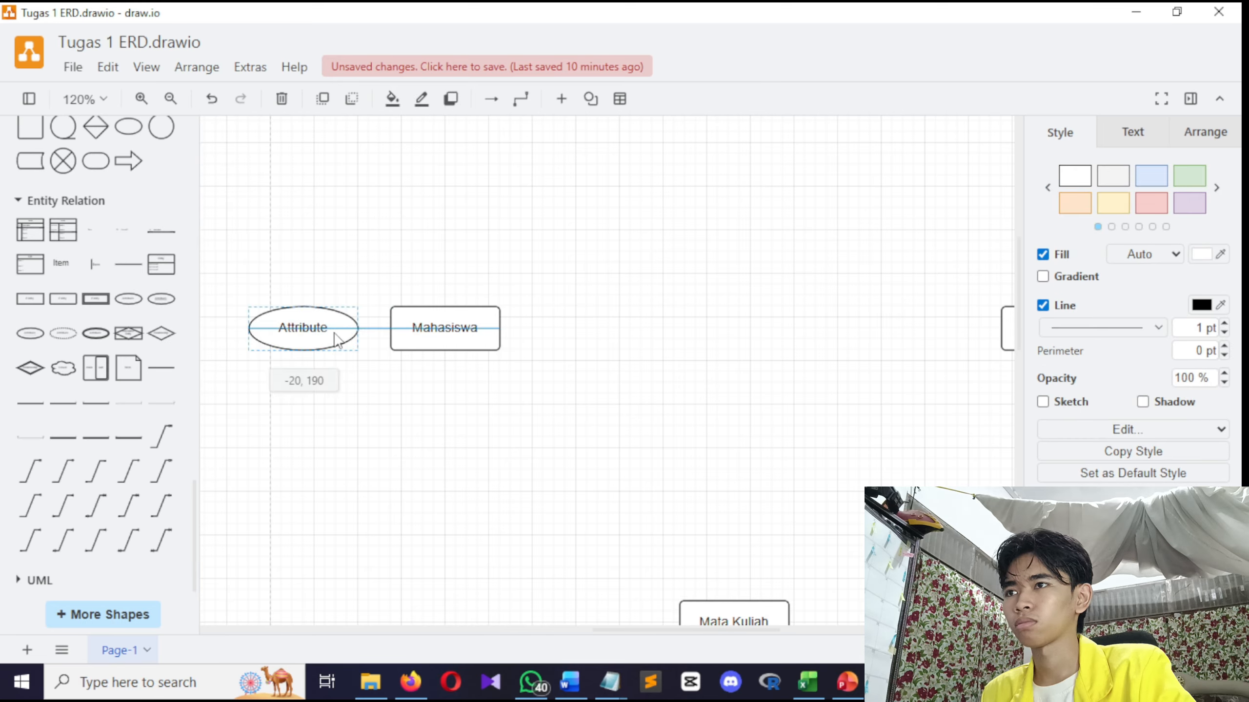
{"action": "left_click", "coordinate": [569, 682]}
{"action": "key", "text": "alt+Tab"}
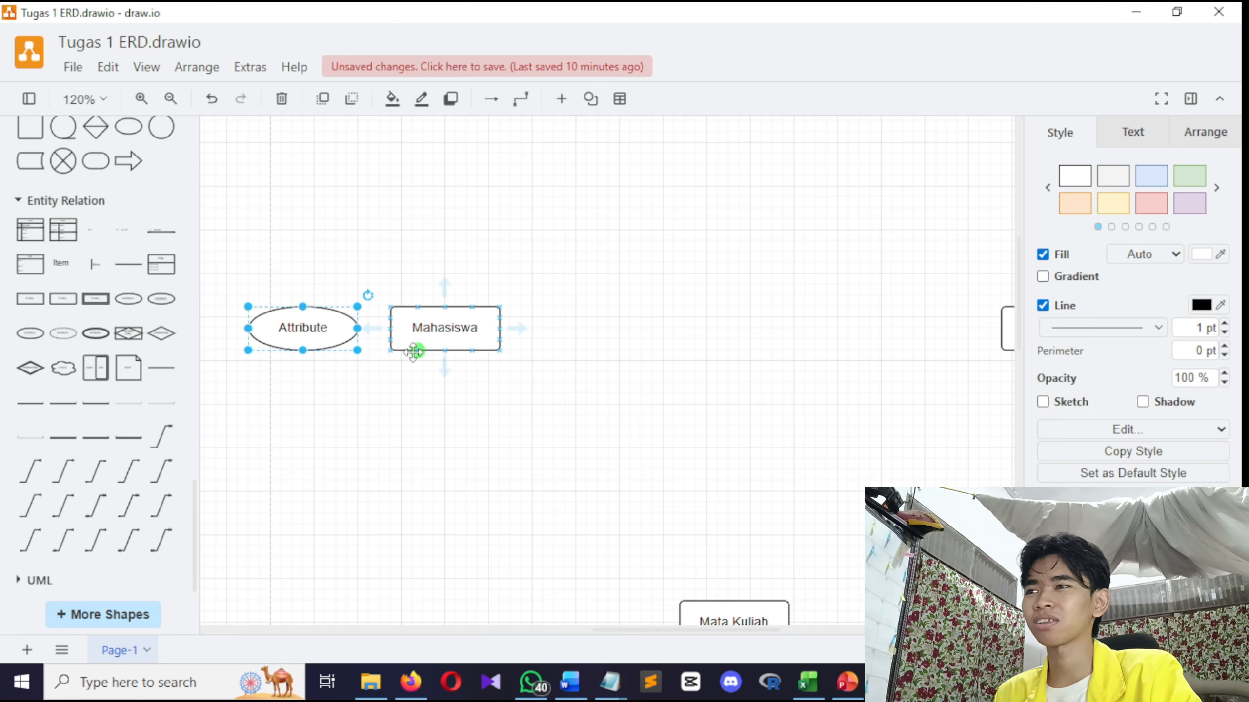
Paste four more copies of the Attribute ellipse and arrange all five in a vertical column beside Mahasiswa
{"action": "key", "text": "ctrl+v"}
{"action": "left_click_drag", "start_coordinate": [455, 379], "coordinate": [304, 416]}
{"action": "key", "text": "ctrl+v"}
{"action": "left_click_drag", "start_coordinate": [388, 450], "coordinate": [335, 265]}
{"action": "key", "text": "ctrl+v"}
{"action": "left_click_drag", "start_coordinate": [403, 299], "coordinate": [315, 186]}
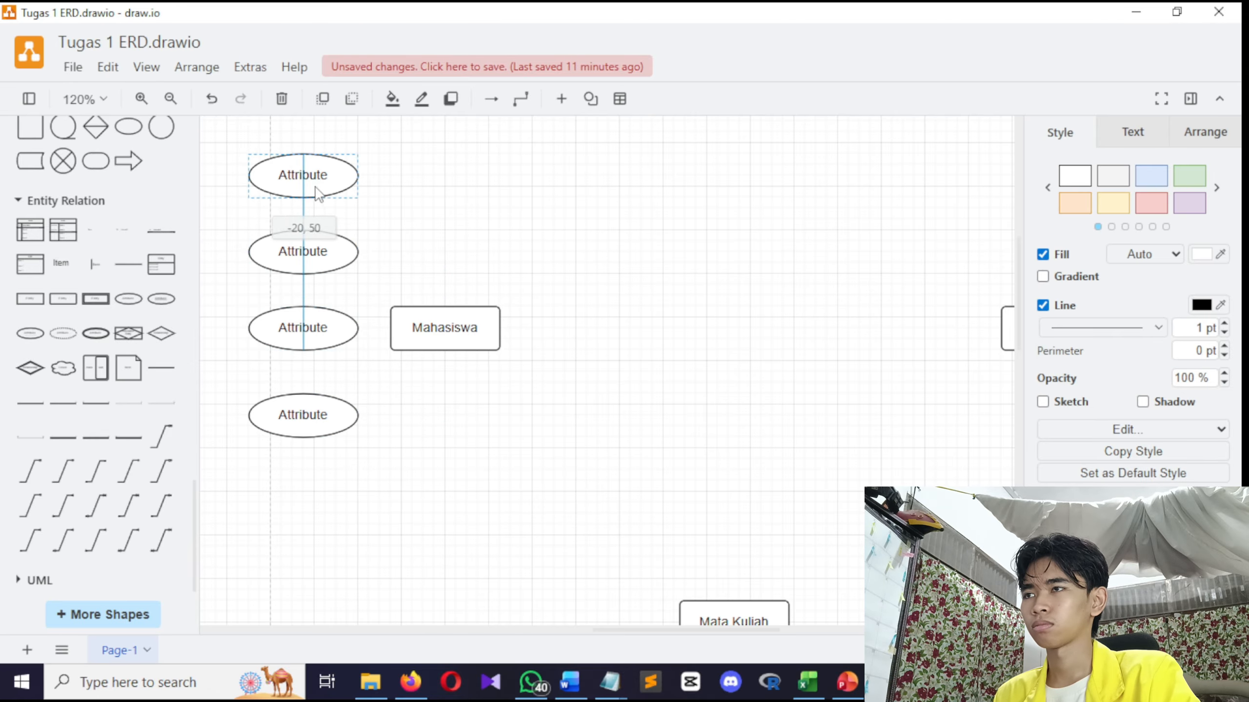
{"action": "scroll", "coordinate": [342, 248], "scroll_direction": "down", "scroll_amount": 2}
{"action": "left_click", "coordinate": [342, 248]}
{"action": "scroll", "coordinate": [438, 404], "scroll_direction": "up", "scroll_amount": 1}
{"action": "scroll", "coordinate": [438, 403], "scroll_direction": "down", "scroll_amount": 1}
{"action": "key", "text": "ctrl+v"}
{"action": "left_click_drag", "start_coordinate": [422, 345], "coordinate": [385, 454]}
{"action": "left_click", "coordinate": [513, 399]}
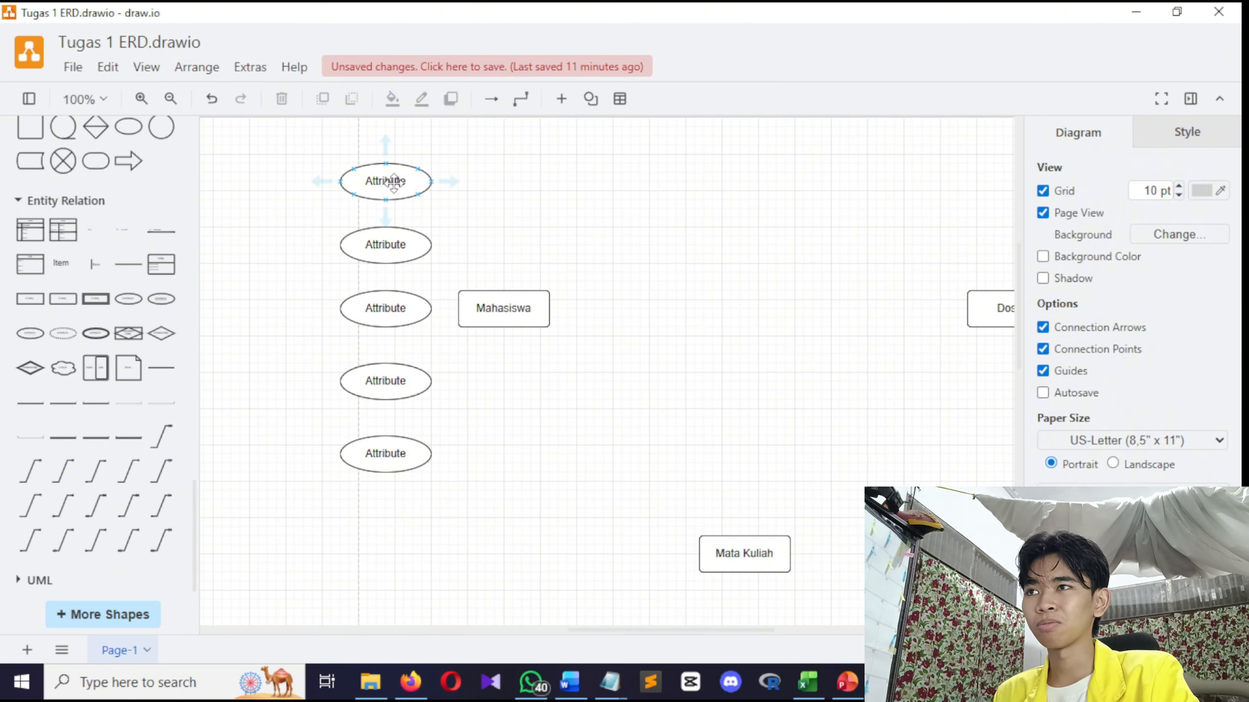
Label the Mahasiswa attributes nim_mahasiswa, nama_mahasiswa, prodi_mahasiswa, email_mahasiswa and tgl_lahir_mahasiswa from top to bottom
{"action": "double_click", "coordinate": [412, 190]}
{"action": "type", "text": "n"}
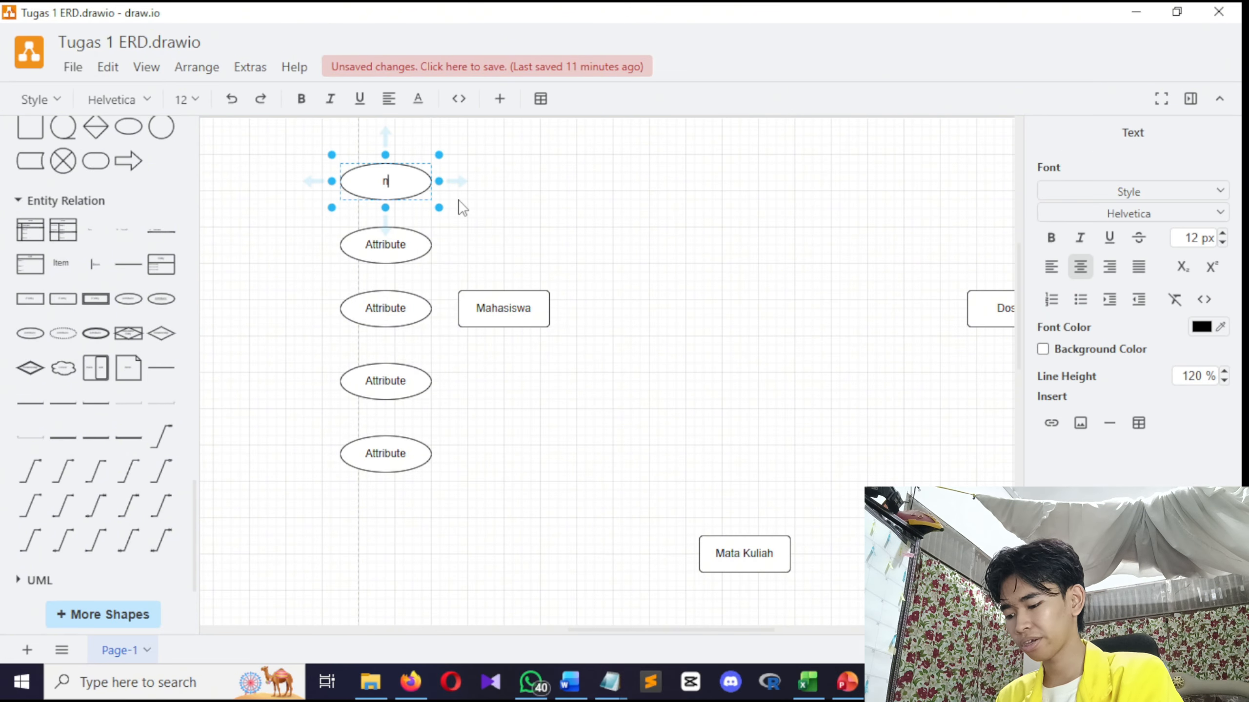
{"action": "type", "text": "im_mahasiswa"}
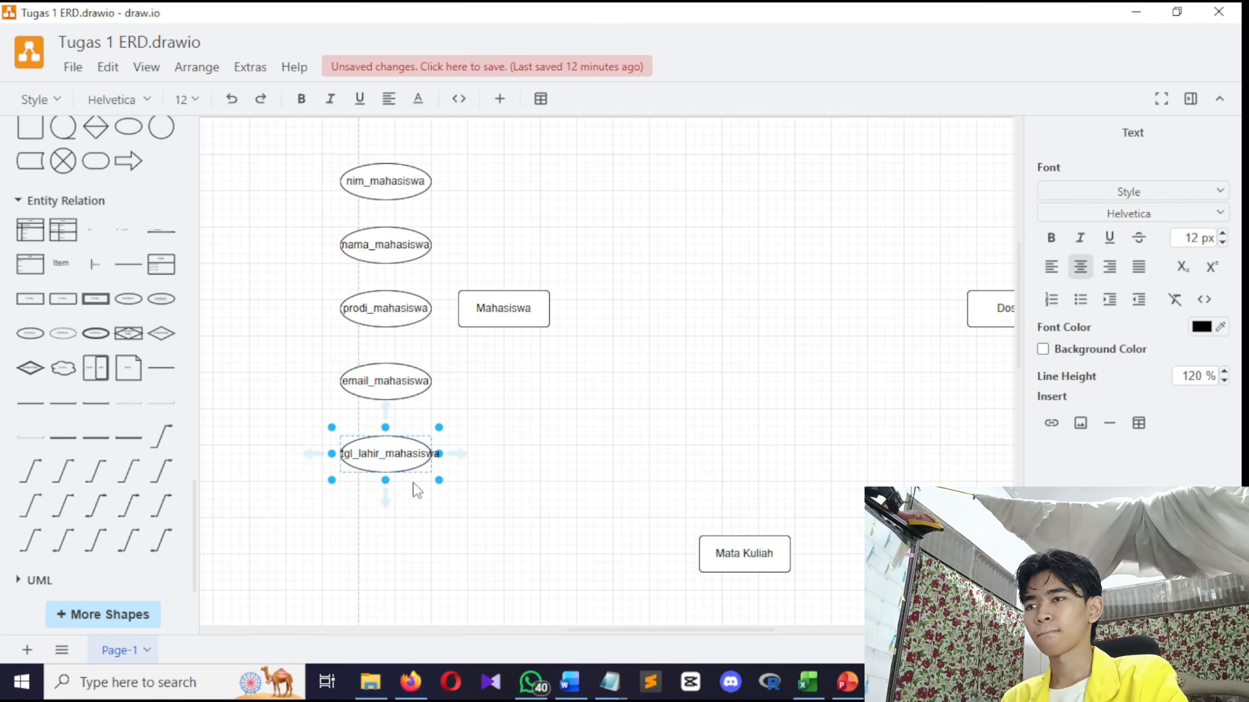
Consult the attribute list in Word and label the Dosen attribute ellipses nid_dosen, nama_dosen, alamat_dosen, email_dosen and tgl_lahir_dosen
{"action": "key", "text": "alt+Tab"}
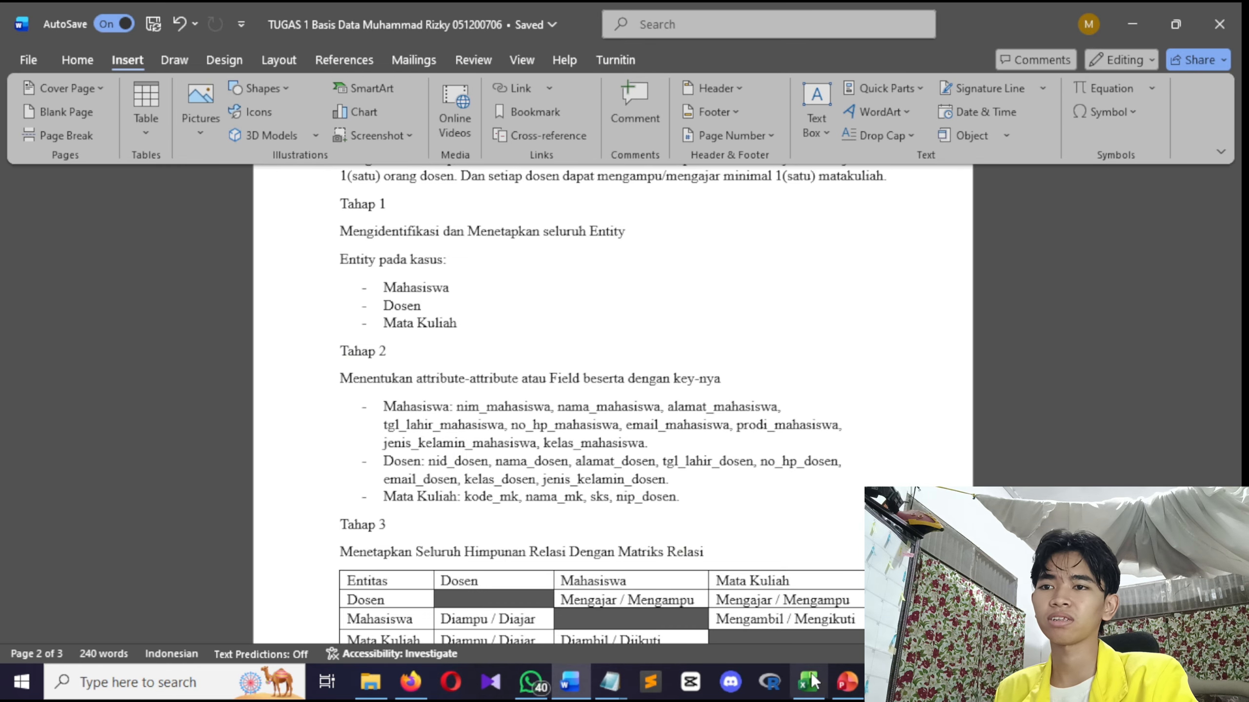
{"action": "key", "text": "alt+Tab"}
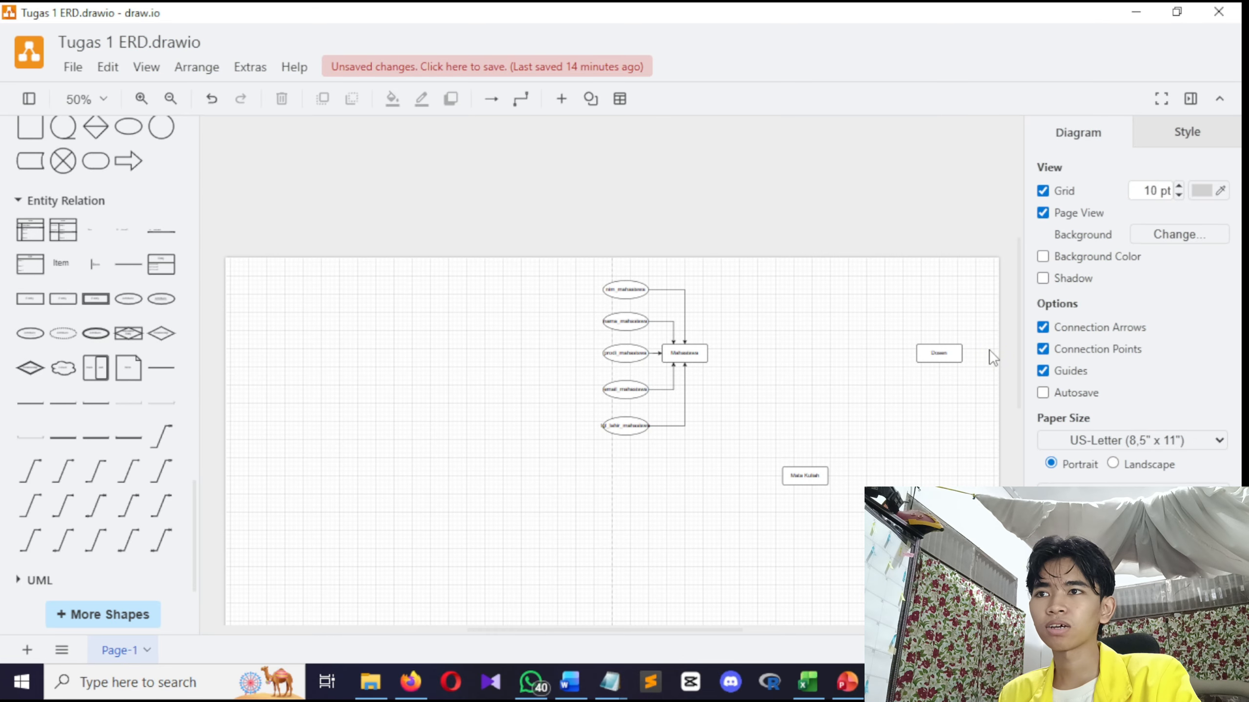
{"action": "scroll", "coordinate": [981, 357], "scroll_direction": "up", "scroll_amount": 5}
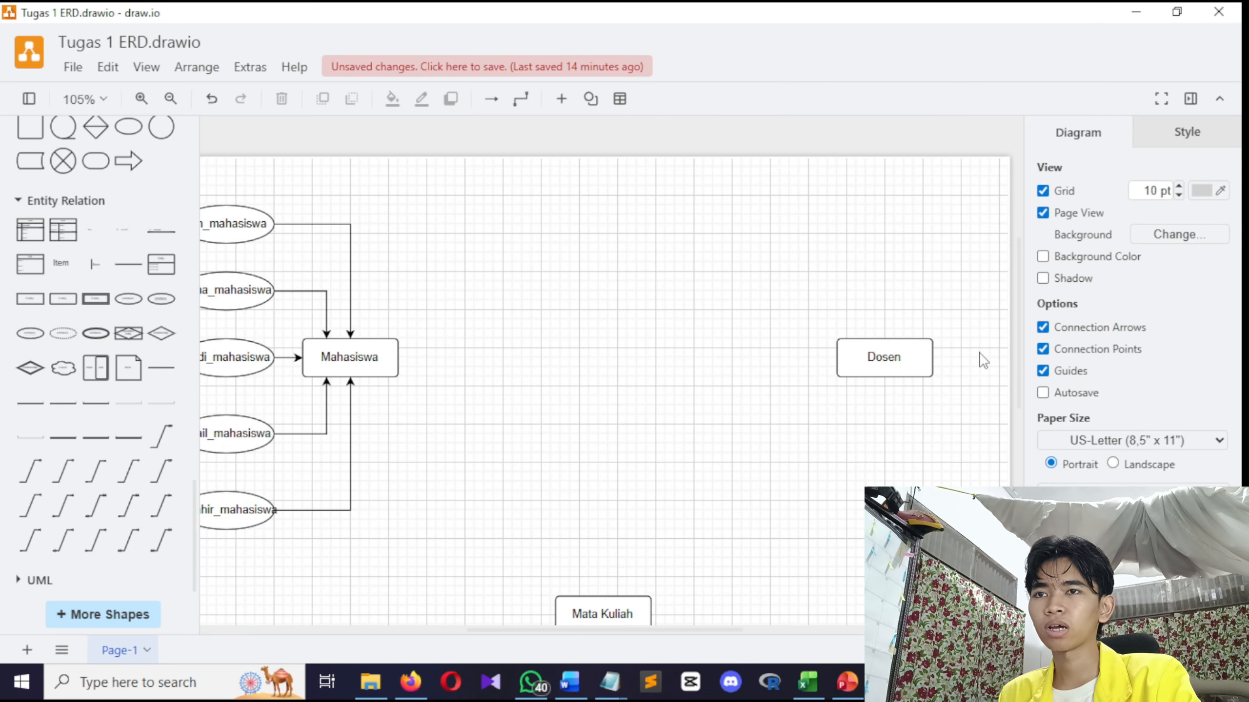
{"action": "scroll", "coordinate": [963, 374], "scroll_direction": "down", "scroll_amount": 4}
{"action": "scroll", "coordinate": [985, 365], "scroll_direction": "up", "scroll_amount": 2}
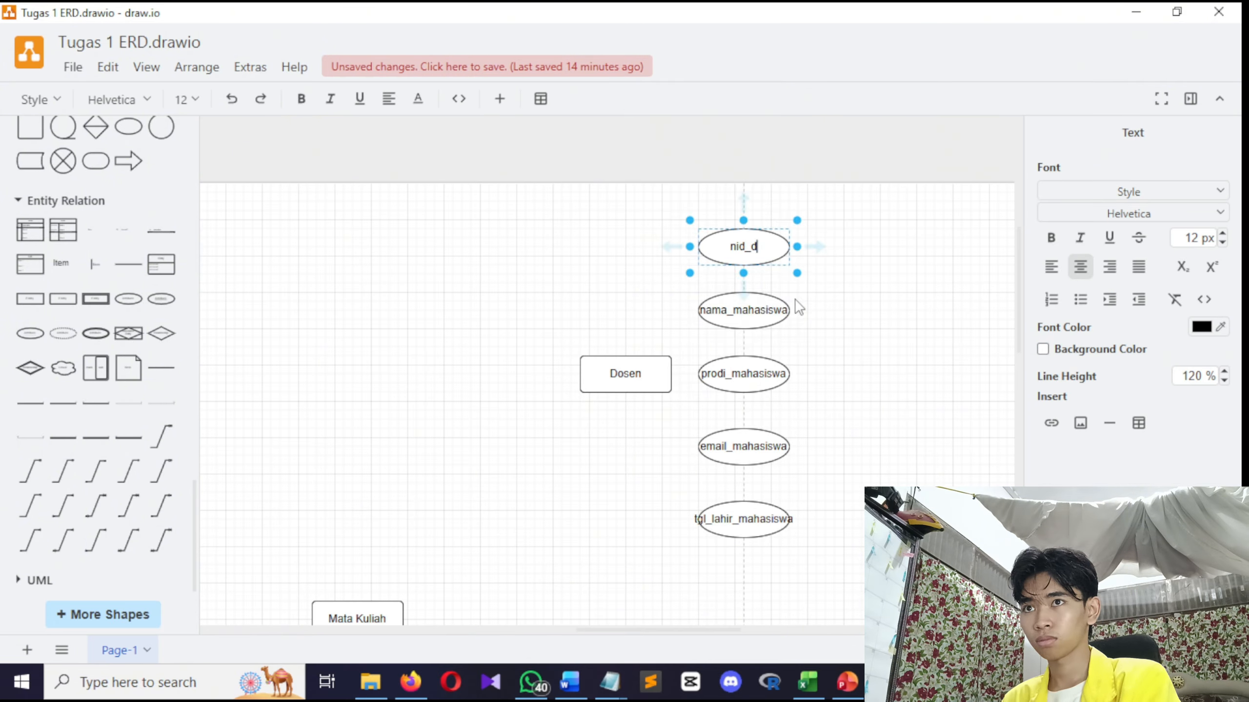
{"action": "left_click", "coordinate": [569, 683]}
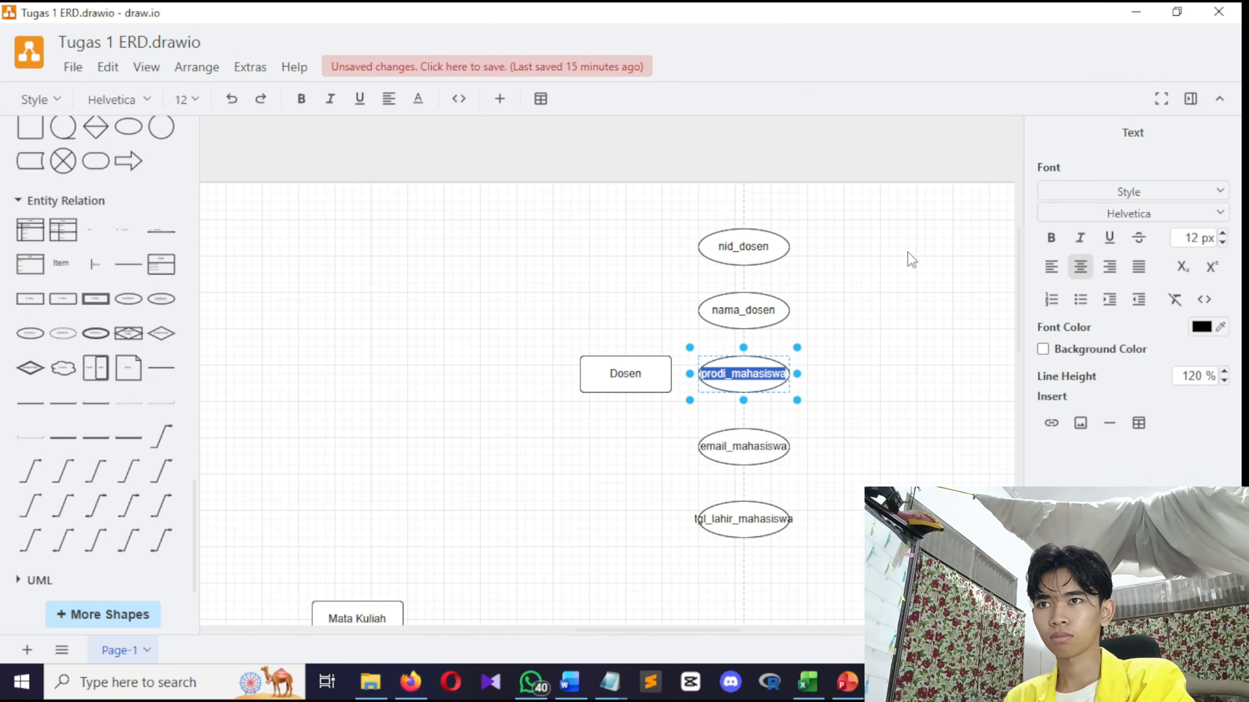
{"action": "type", "text": "alamat_dosen"}
{"action": "left_click", "coordinate": [744, 446]}
{"action": "type", "text": "email_dosen"}
{"action": "left_click", "coordinate": [744, 519]}
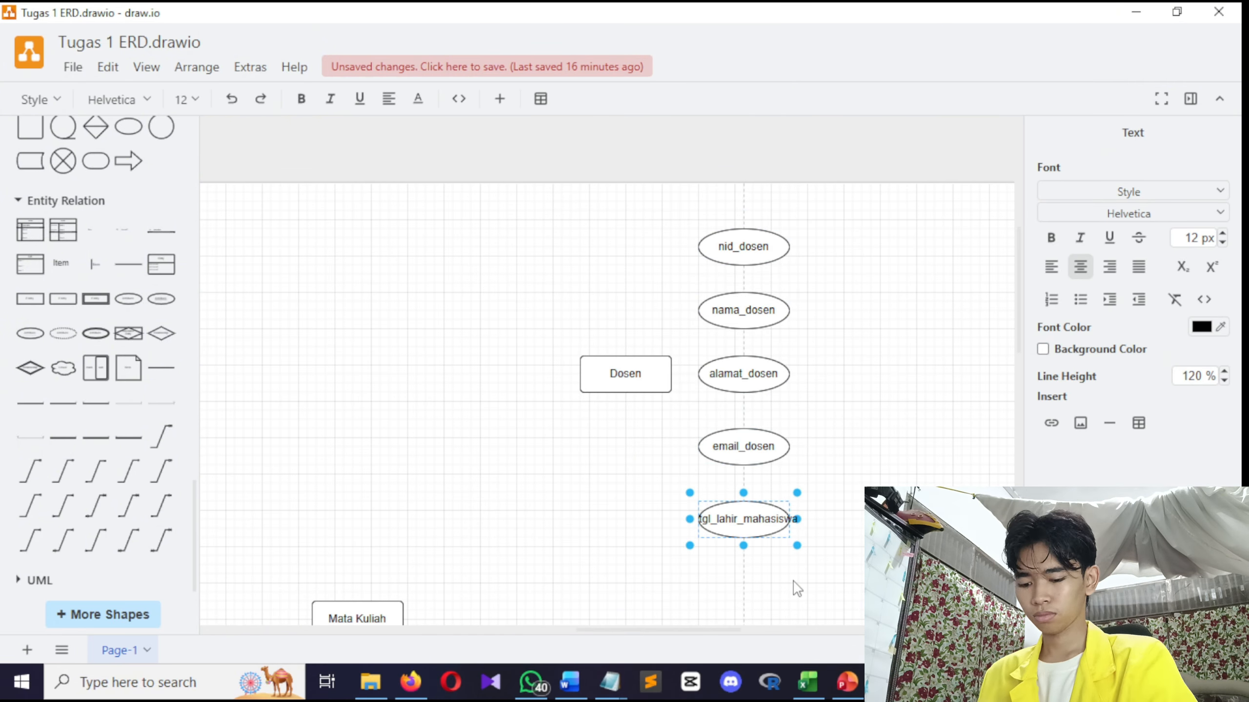
{"action": "type", "text": "tgl_lahir_dosen"}
{"action": "left_click", "coordinate": [874, 477]}
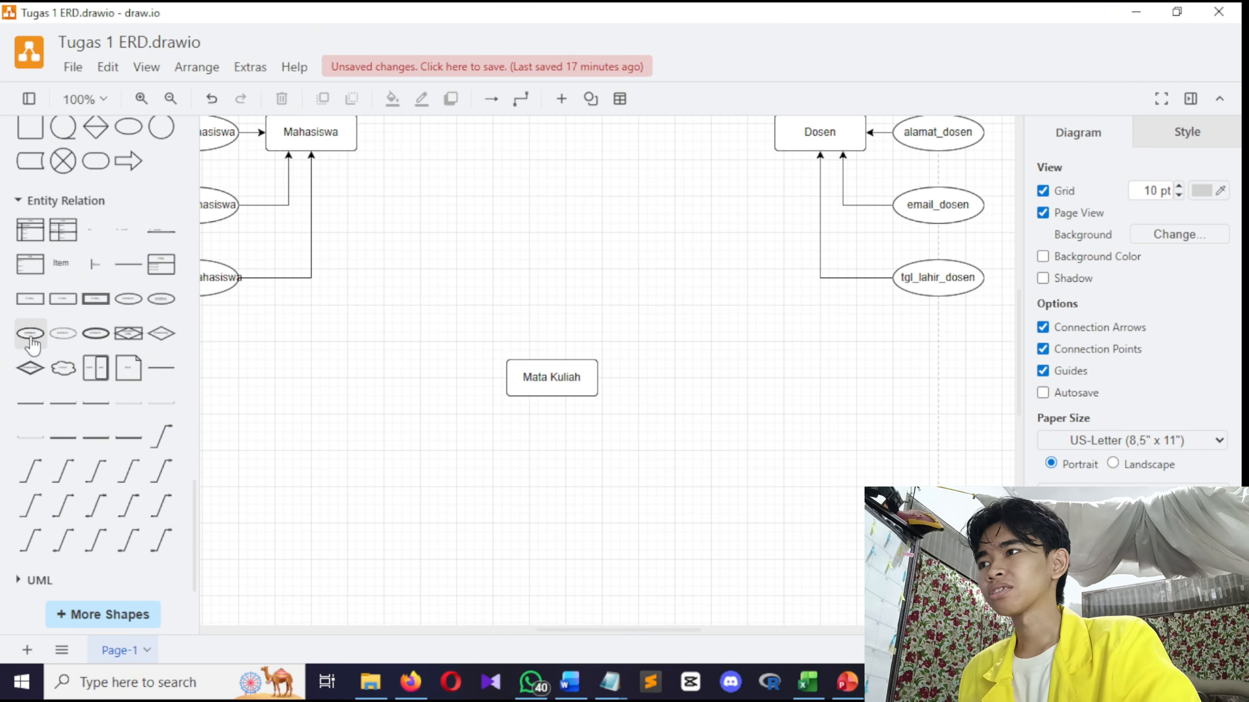
Place an attribute ellipse below and to the left of the Mata Kuliah entity
{"action": "left_click_drag", "start_coordinate": [30, 334], "coordinate": [505, 450]}
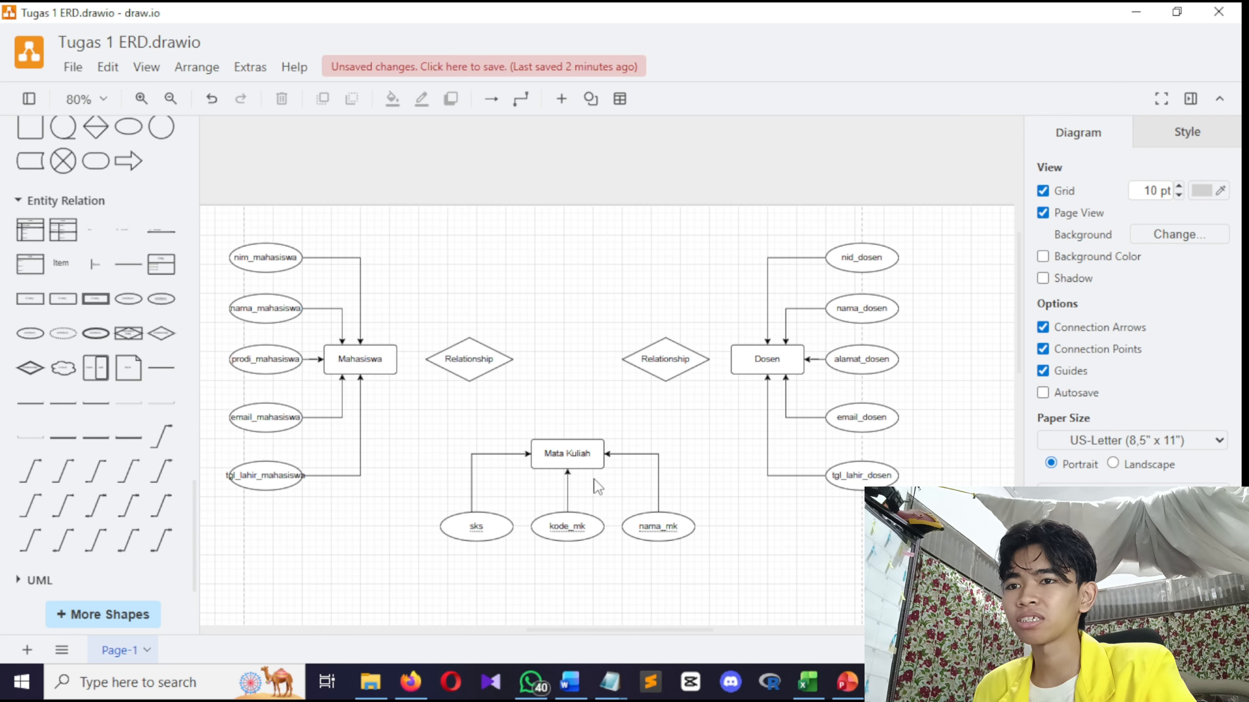
Examine the Tahap 3 relation matrix in the Word document and compare it with the entities and relationships in the ERD
{"action": "left_click", "coordinate": [569, 682]}
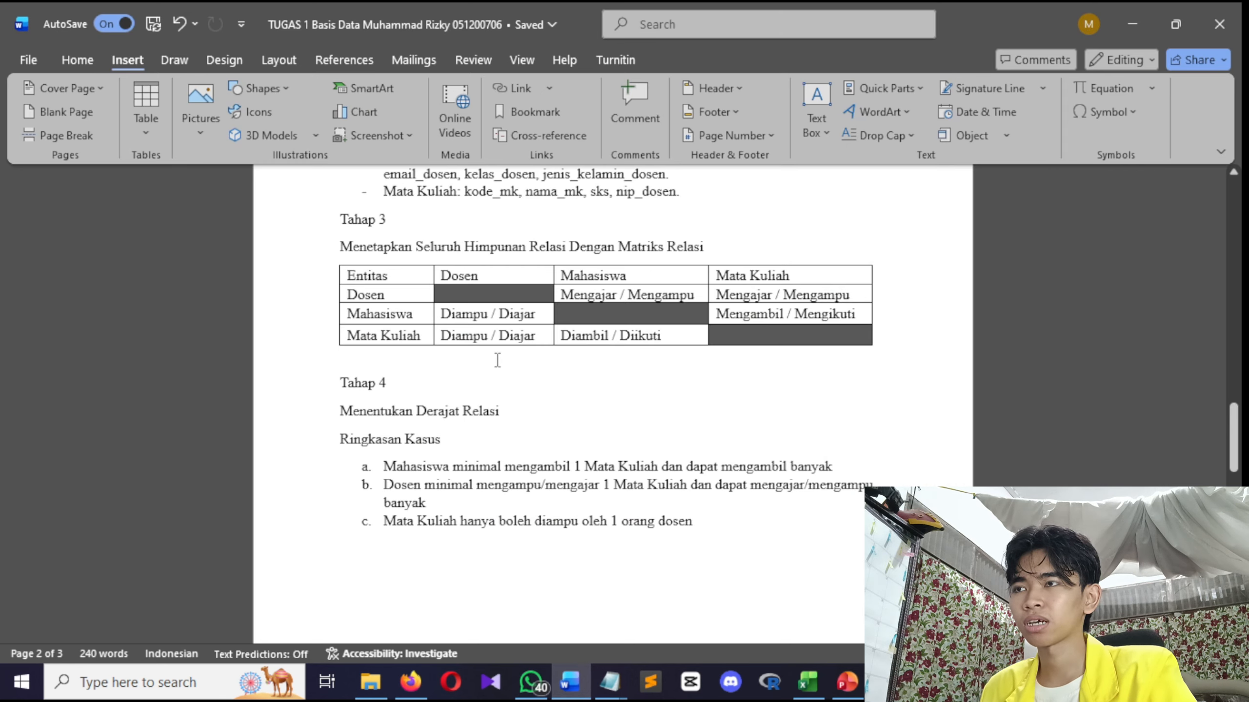
{"action": "scroll", "coordinate": [701, 501], "scroll_direction": "up", "scroll_amount": 1}
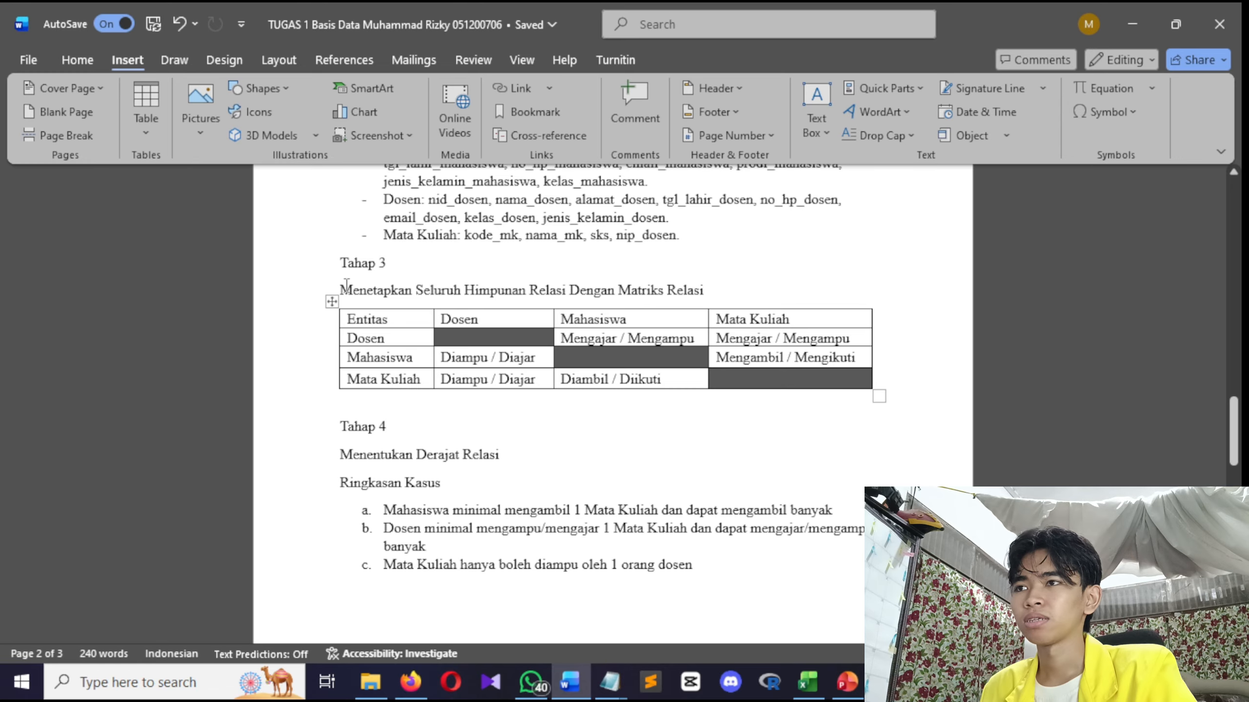
{"action": "left_click_drag", "start_coordinate": [346, 287], "coordinate": [755, 293]}
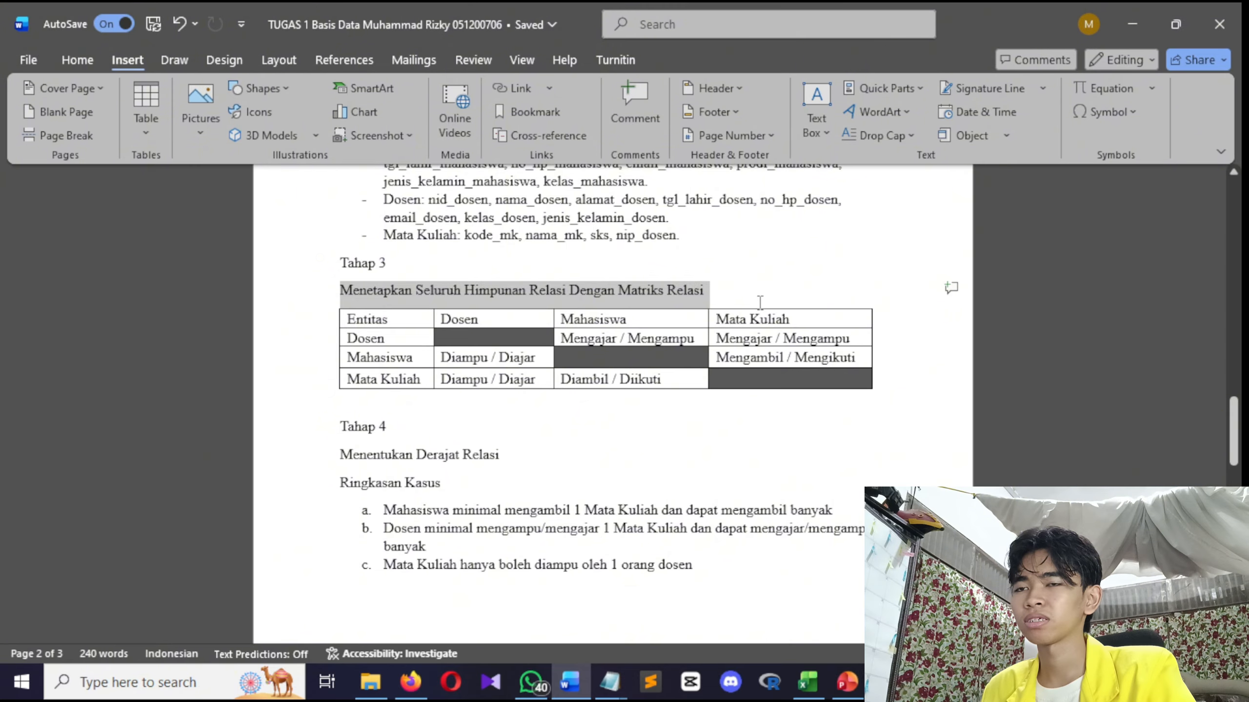
{"action": "left_click", "coordinate": [926, 390]}
{"action": "left_click_drag", "start_coordinate": [912, 386], "coordinate": [410, 321]}
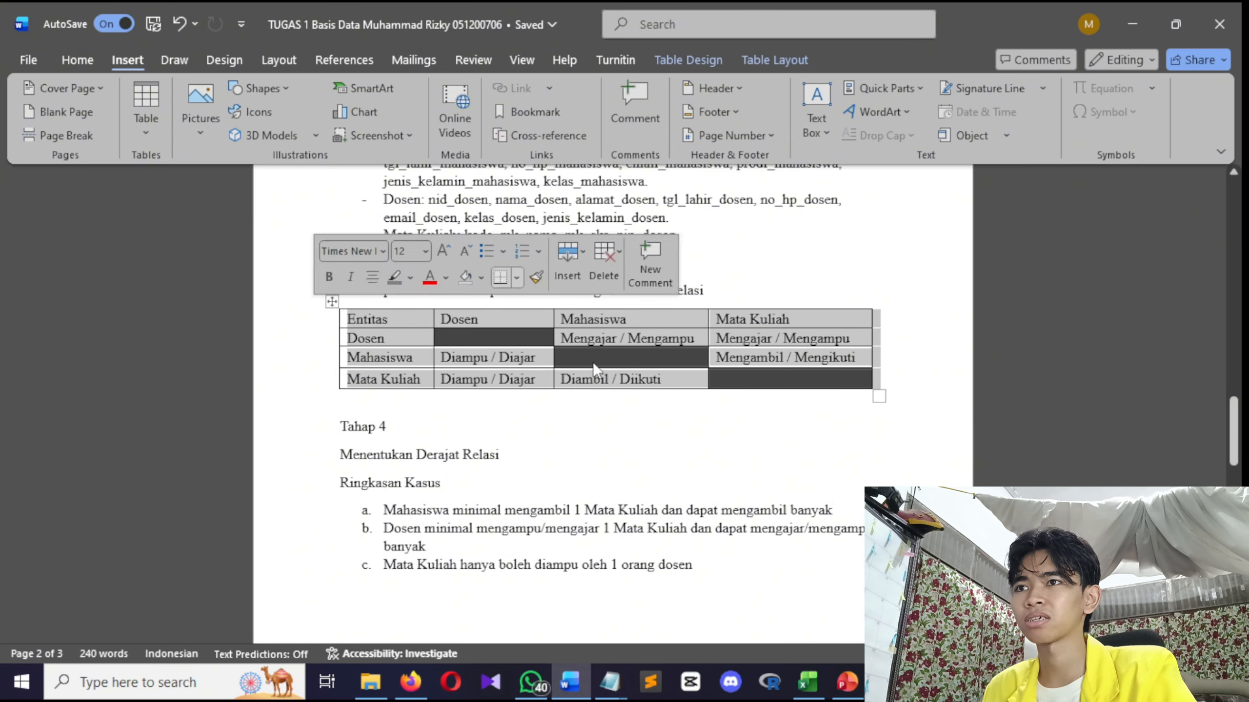
{"action": "left_click", "coordinate": [952, 351]}
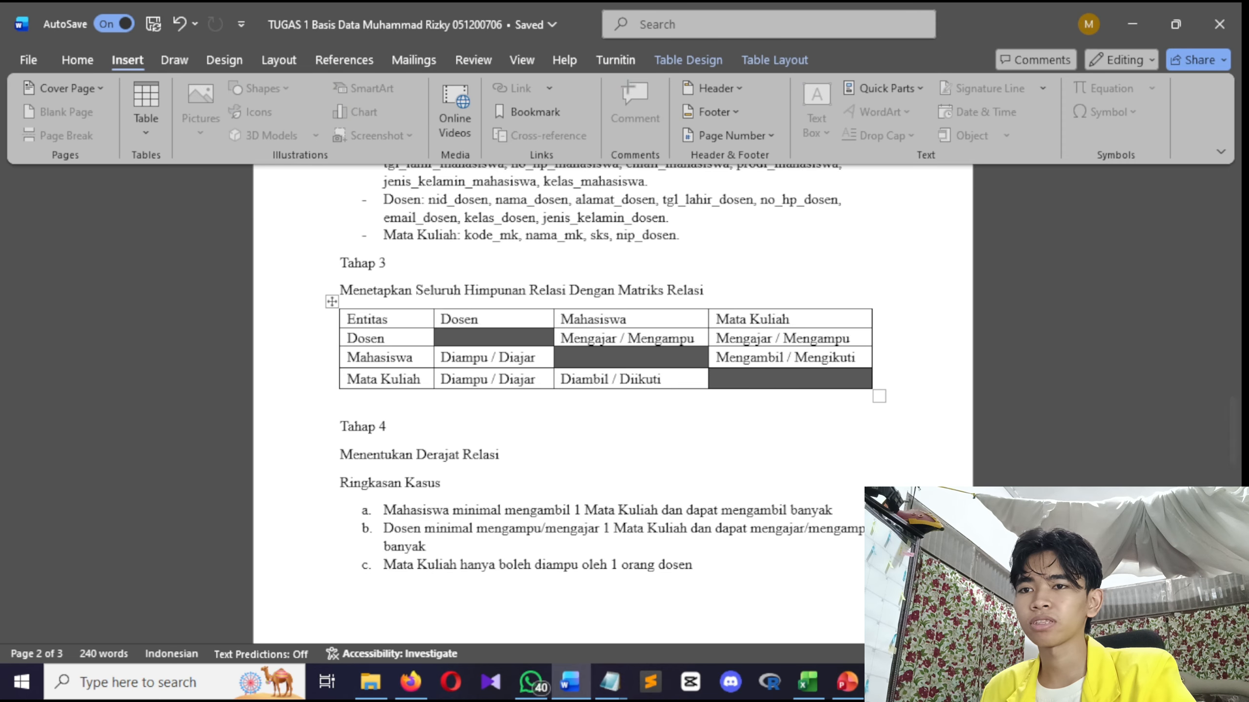
{"action": "key", "text": "alt+Tab"}
{"action": "left_click", "coordinate": [468, 376]}
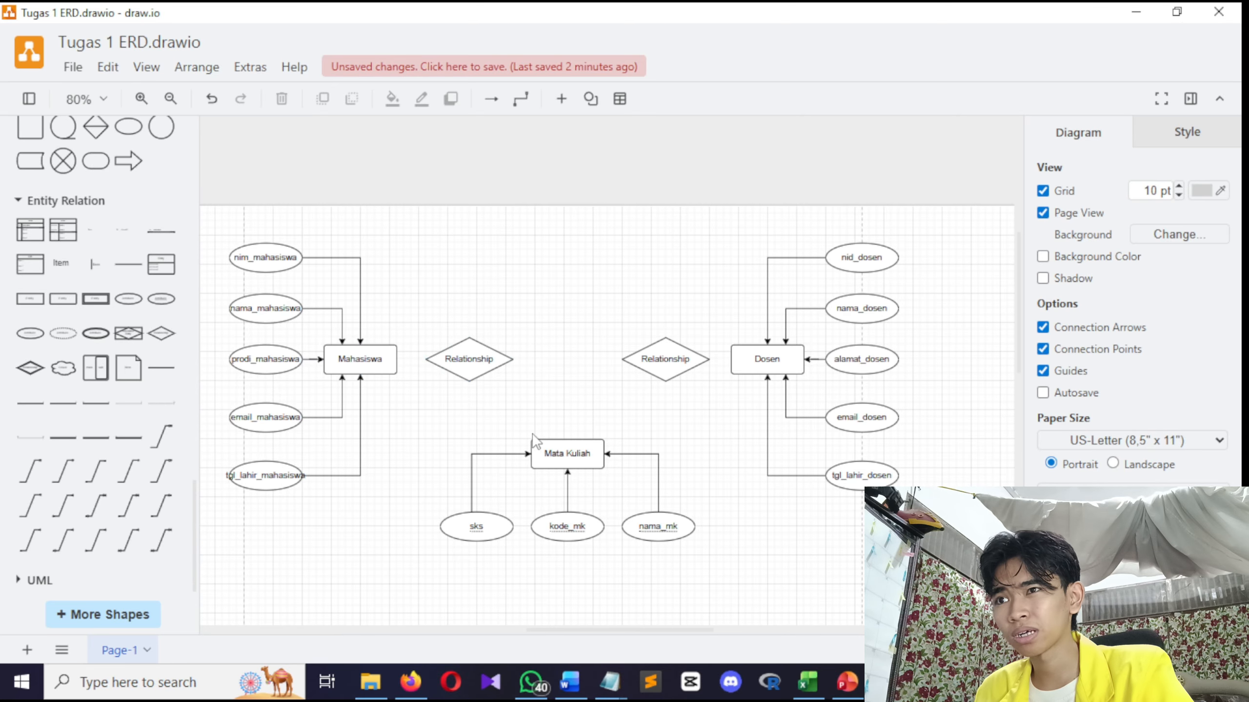
{"action": "left_click", "coordinate": [541, 537]}
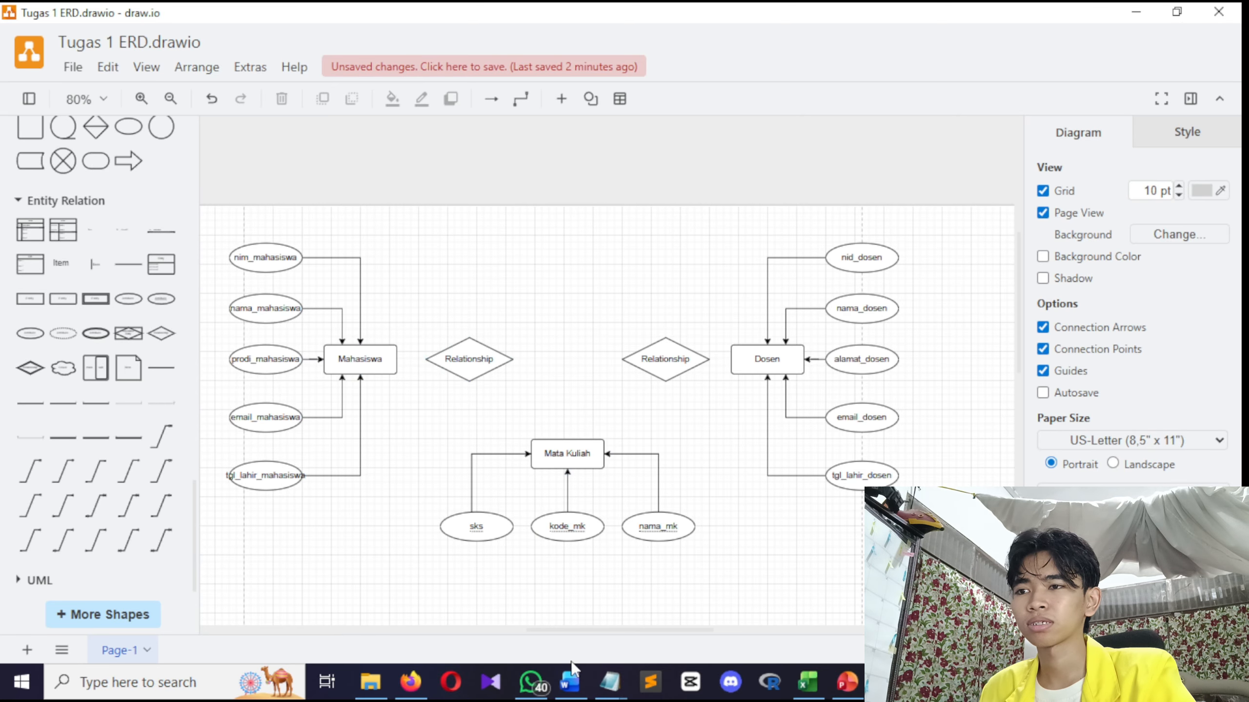
{"action": "left_click", "coordinate": [570, 682]}
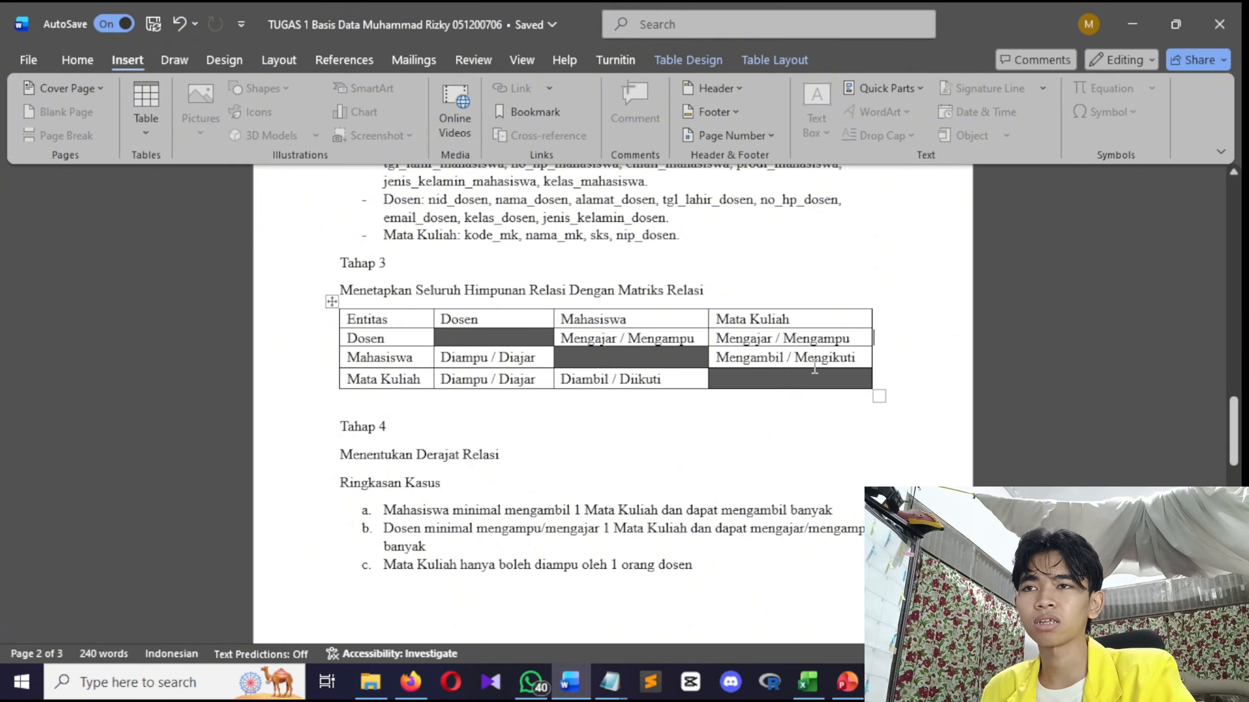
Return to the draw.io diagram and label the relationship diamond beside Mahasiswa as Meregistrasi
{"action": "key", "text": "alt+Tab"}
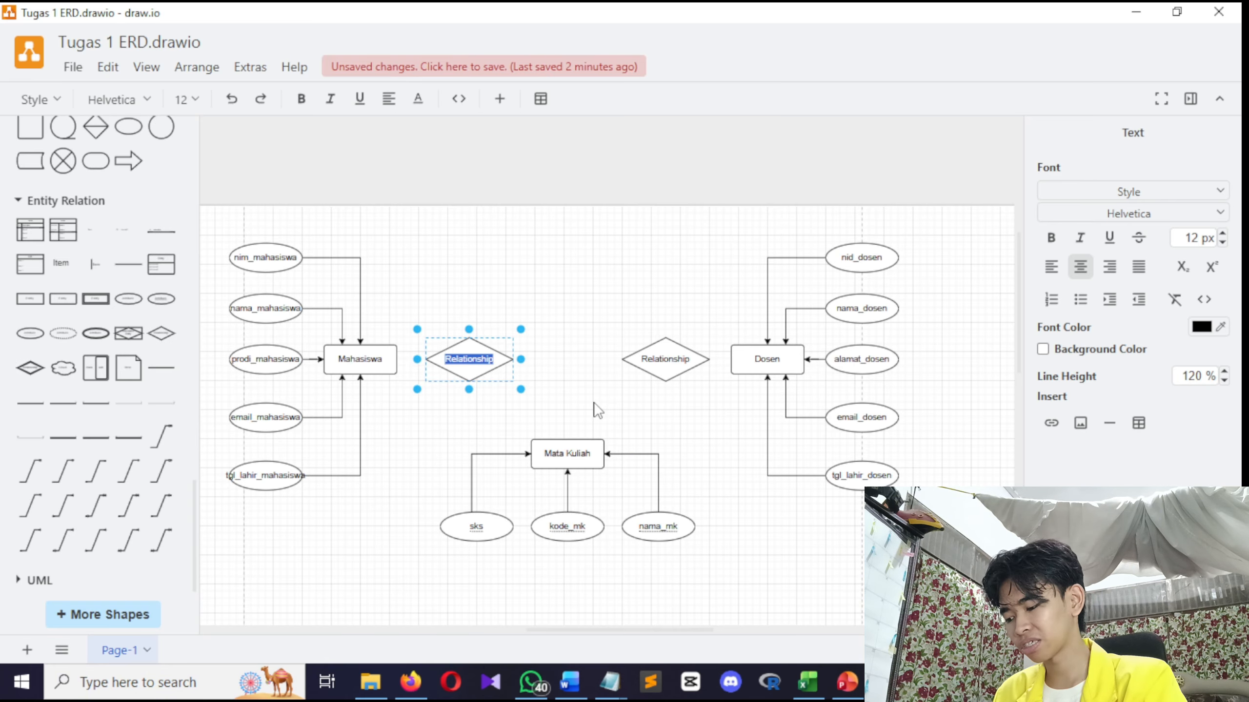
{"action": "type", "text": "Mere"}
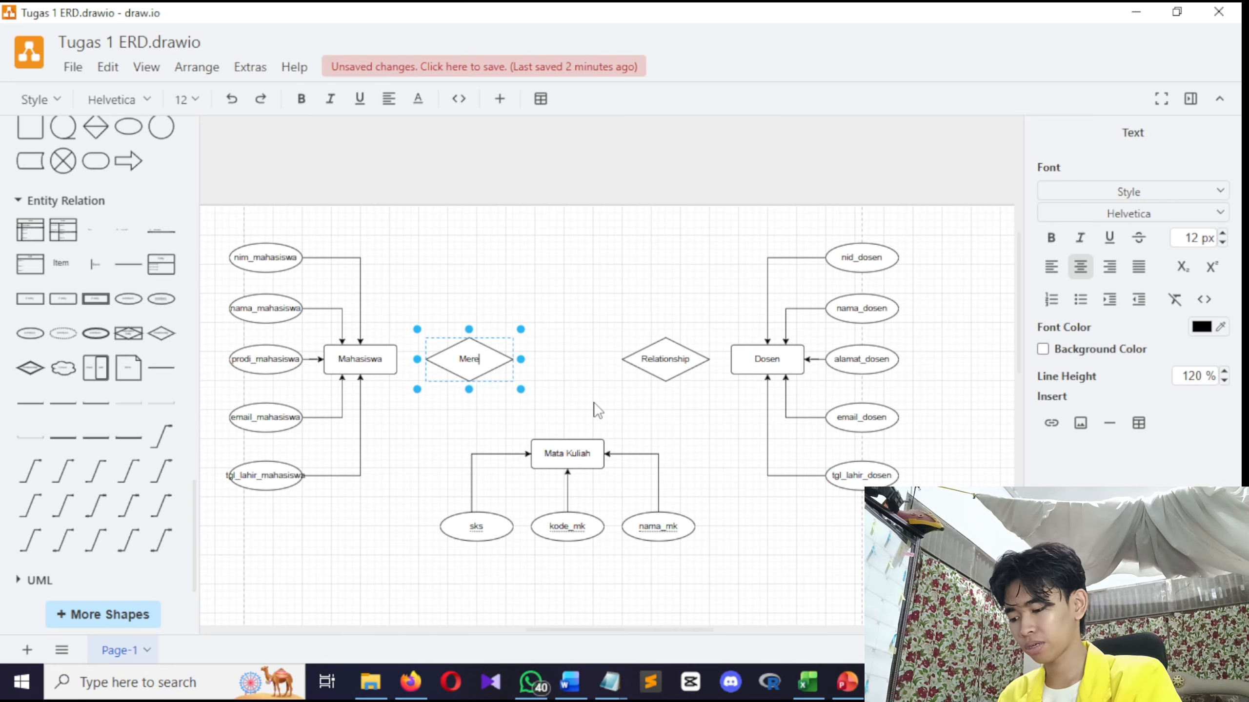
{"action": "type", "text": "gistrasi"}
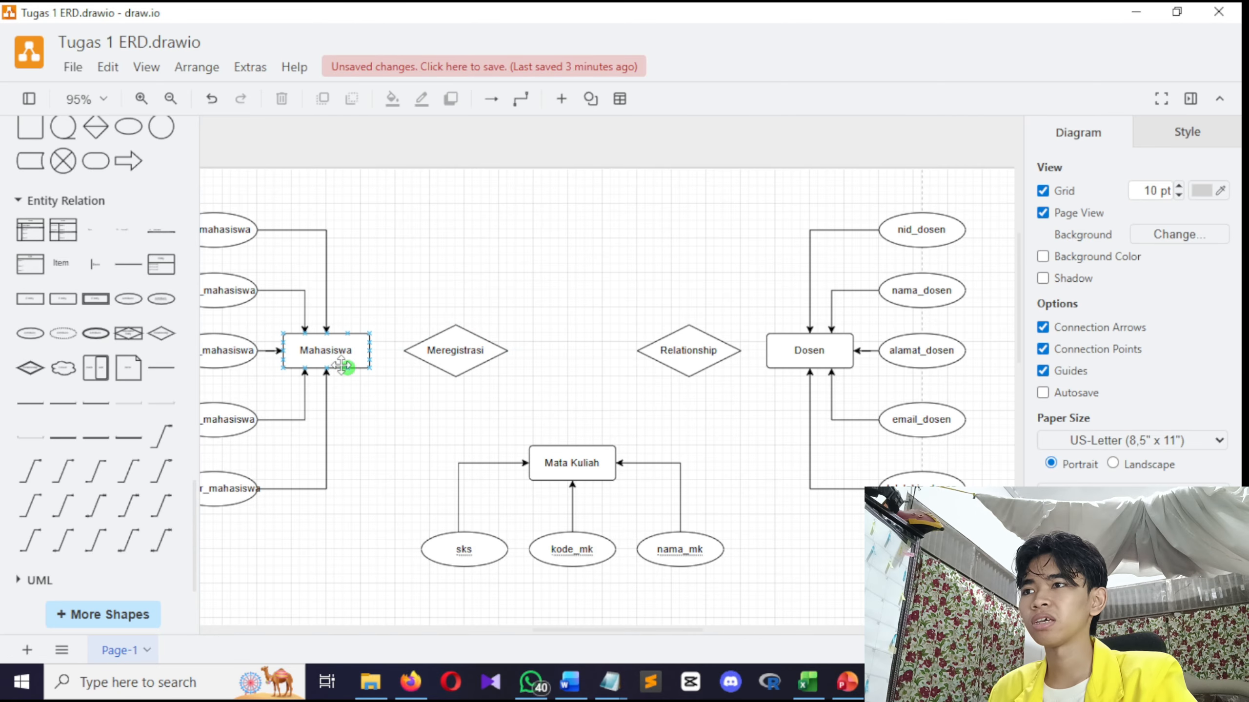
Check the relation rules in Word and connect Mahasiswa to the Meregistrasi diamond with a Many to Many connector
{"action": "left_click", "coordinate": [570, 686]}
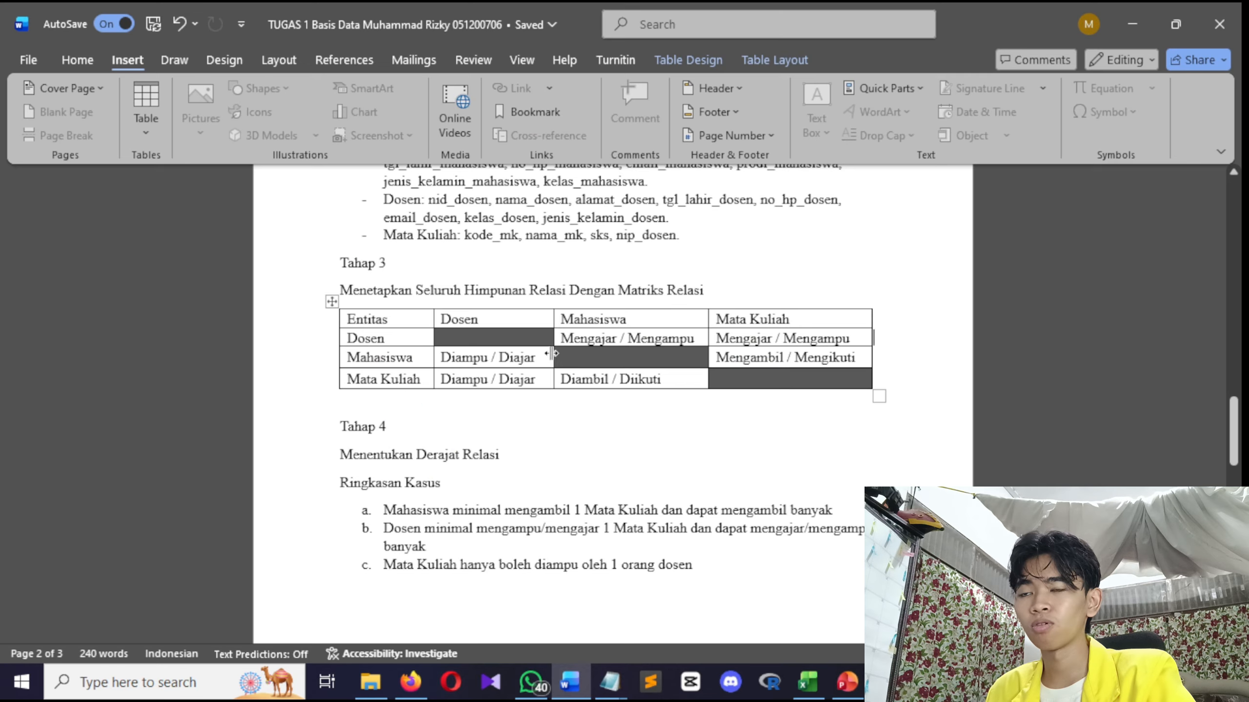
{"action": "scroll", "coordinate": [513, 392], "scroll_direction": "down", "scroll_amount": 7}
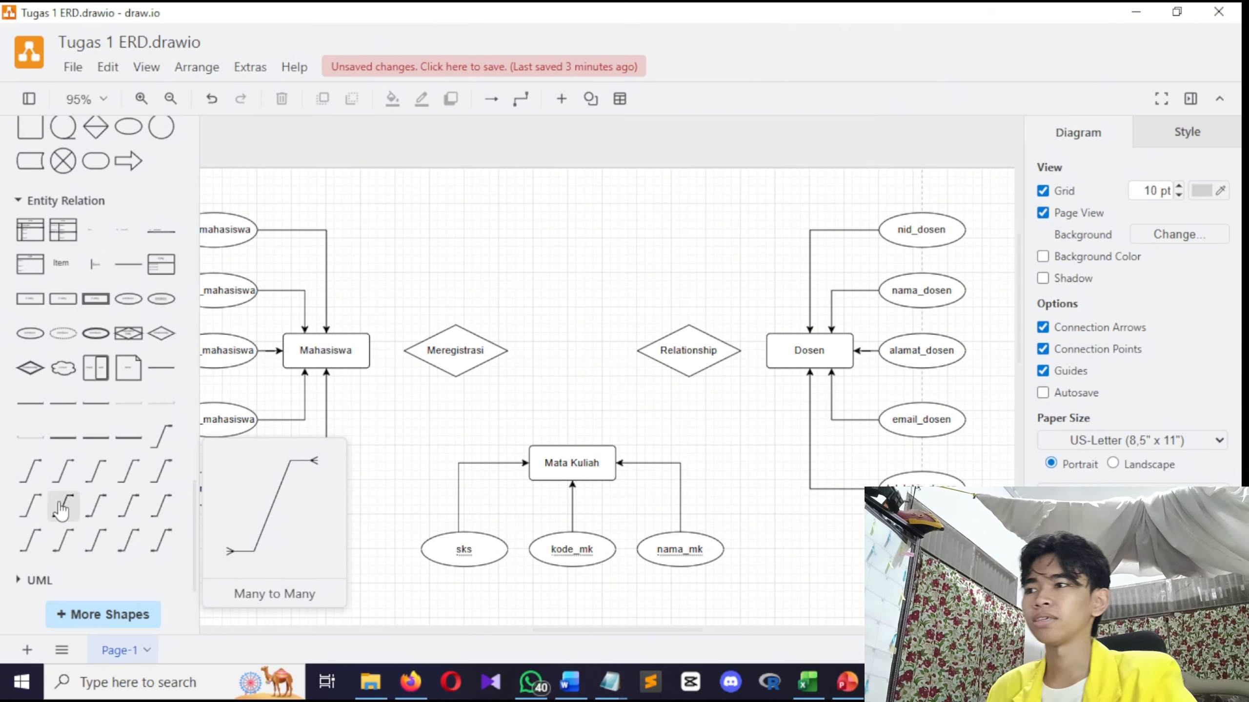
{"action": "left_click_drag", "start_coordinate": [61, 510], "coordinate": [377, 274]}
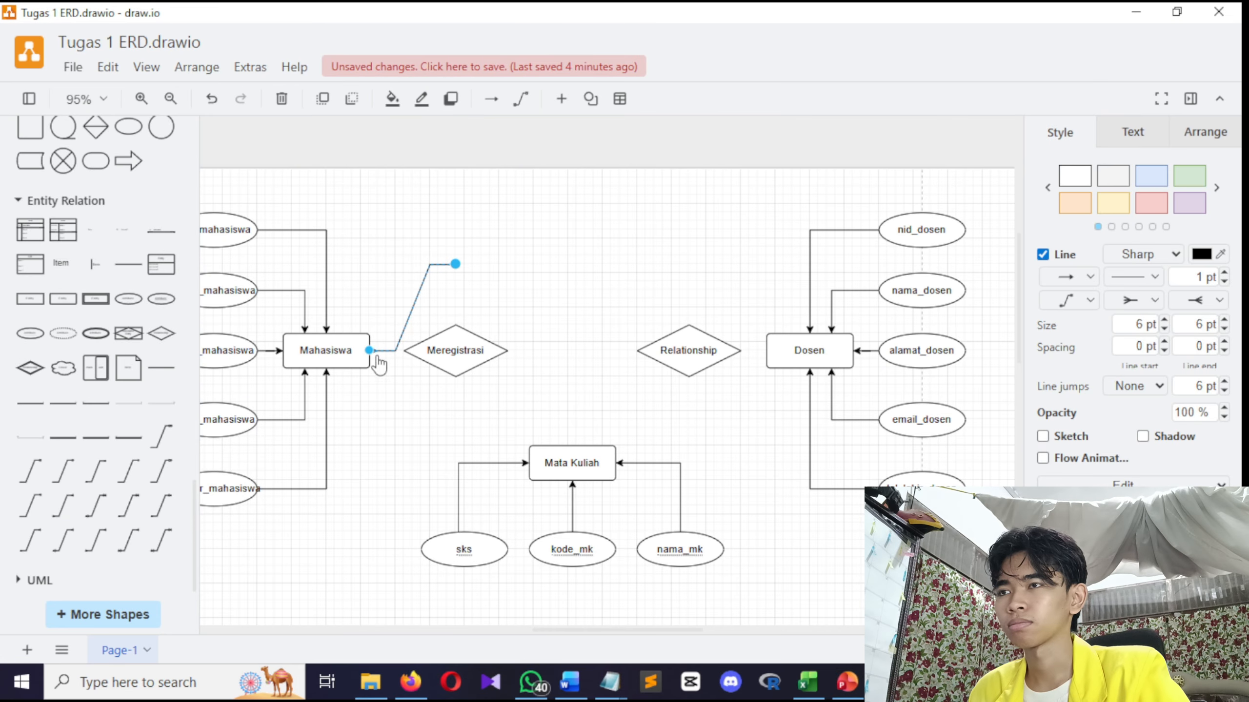
{"action": "scroll", "coordinate": [402, 367], "scroll_direction": "up", "scroll_amount": 3}
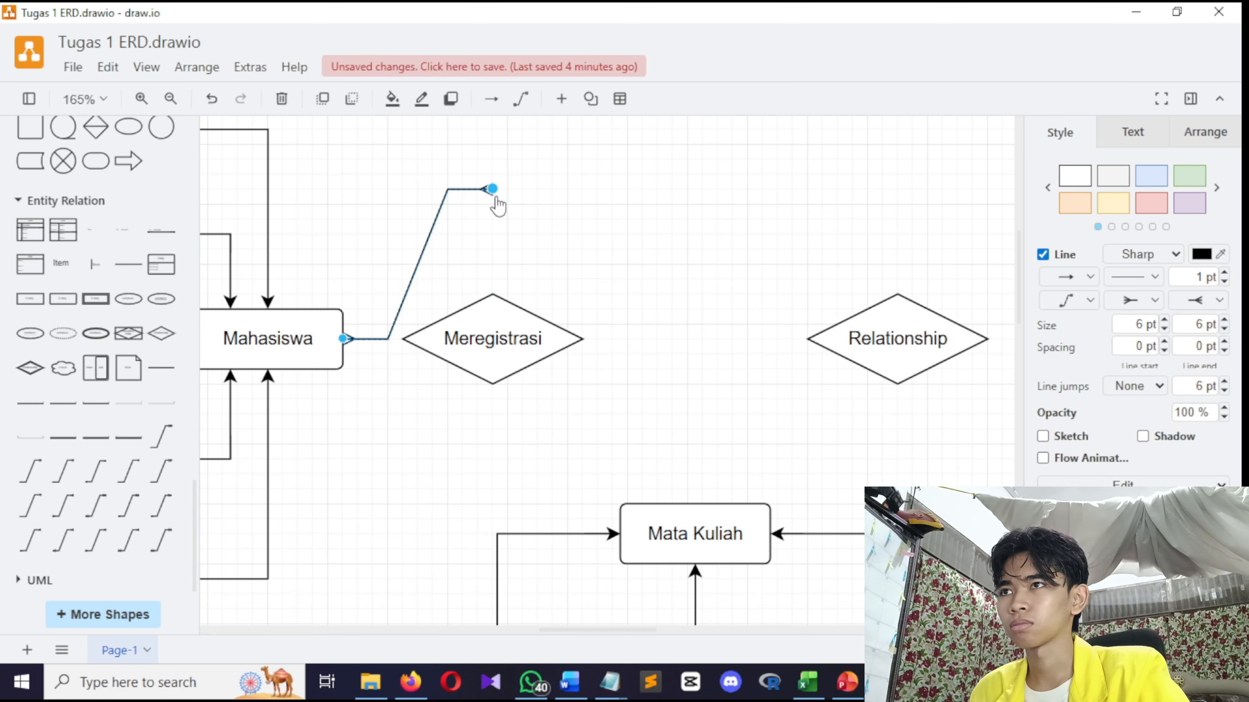
{"action": "left_click_drag", "start_coordinate": [492, 189], "coordinate": [403, 337]}
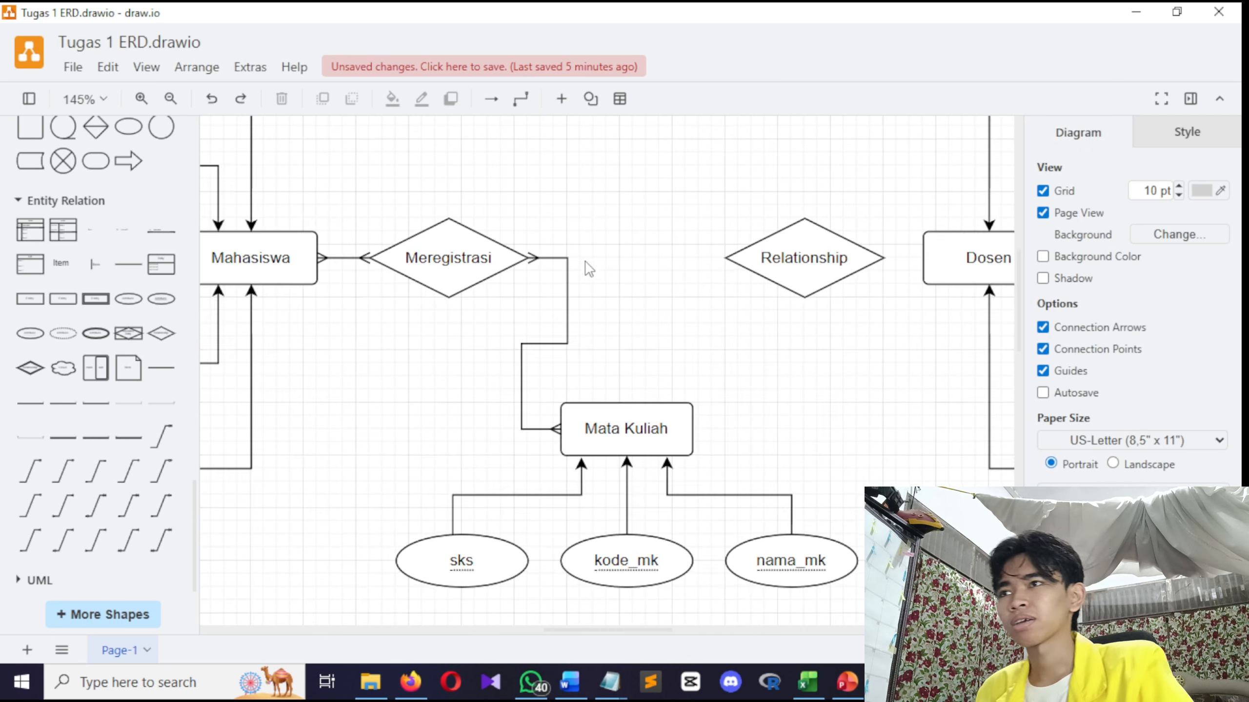
Review the Meregistrasi relationship in the diagram and compare it with the Tahap 4 case summary and cardinality list in the Word document
{"action": "scroll", "coordinate": [496, 190], "scroll_direction": "down", "scroll_amount": 2}
{"action": "scroll", "coordinate": [506, 199], "scroll_direction": "down", "scroll_amount": 1}
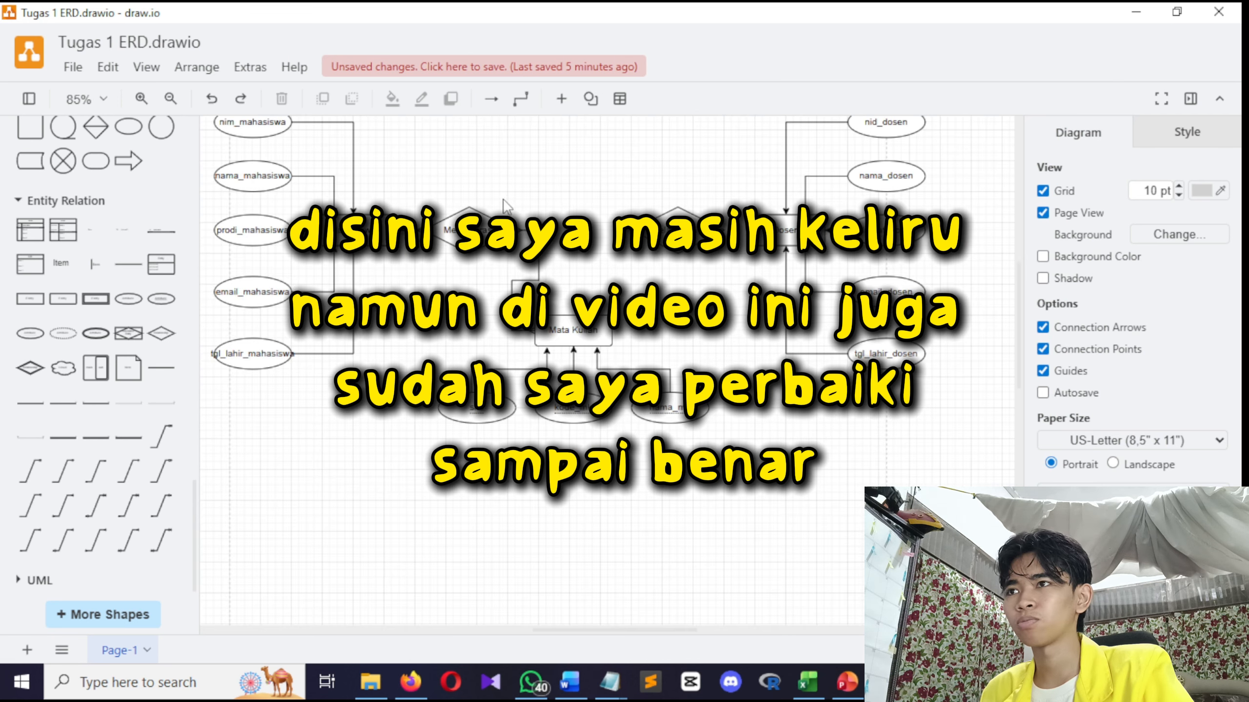
{"action": "scroll", "coordinate": [482, 196], "scroll_direction": "up", "scroll_amount": 1}
{"action": "scroll", "coordinate": [439, 189], "scroll_direction": "up", "scroll_amount": 1}
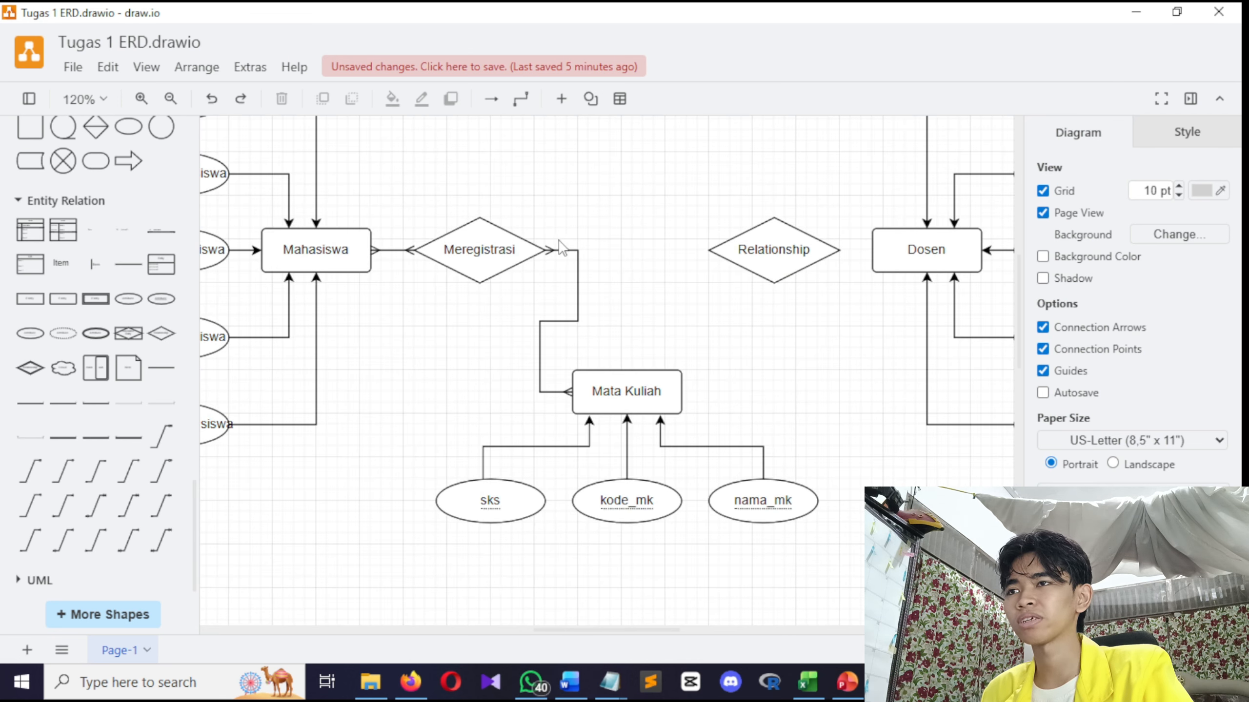
{"action": "scroll", "coordinate": [560, 241], "scroll_direction": "down", "scroll_amount": 1}
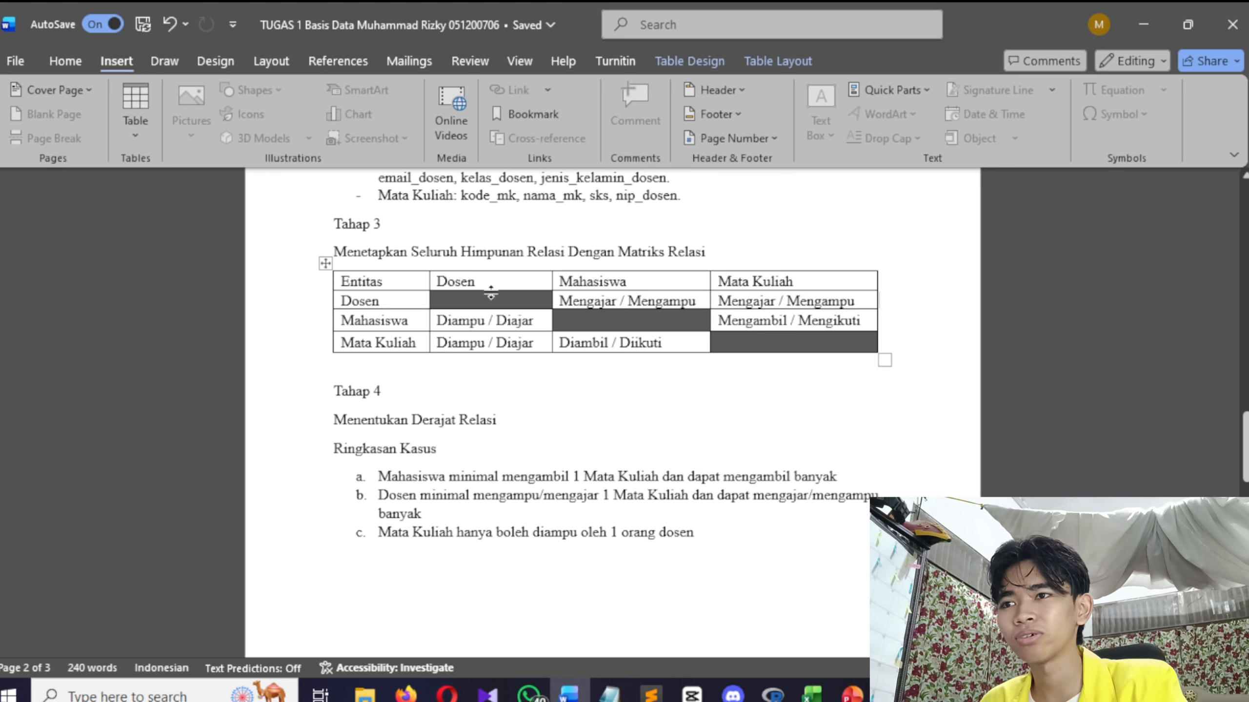
{"action": "scroll", "coordinate": [635, 408], "scroll_direction": "down", "scroll_amount": 5}
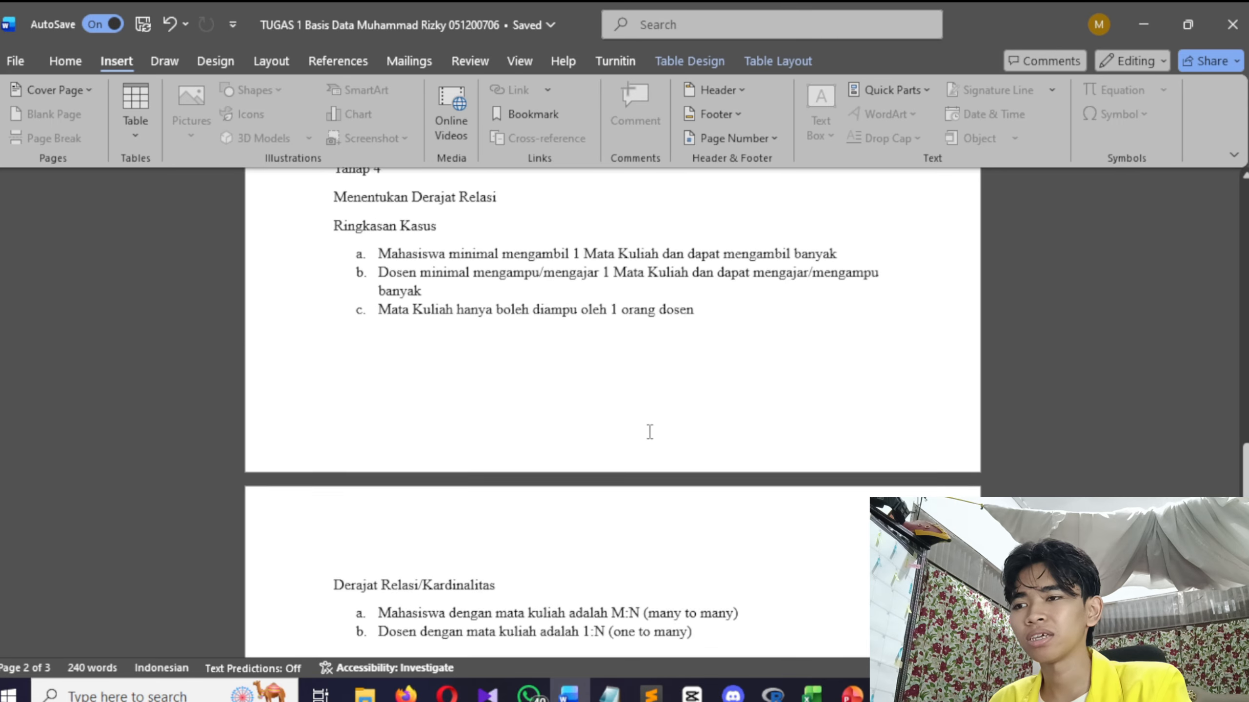
{"action": "scroll", "coordinate": [649, 431], "scroll_direction": "down", "scroll_amount": 5}
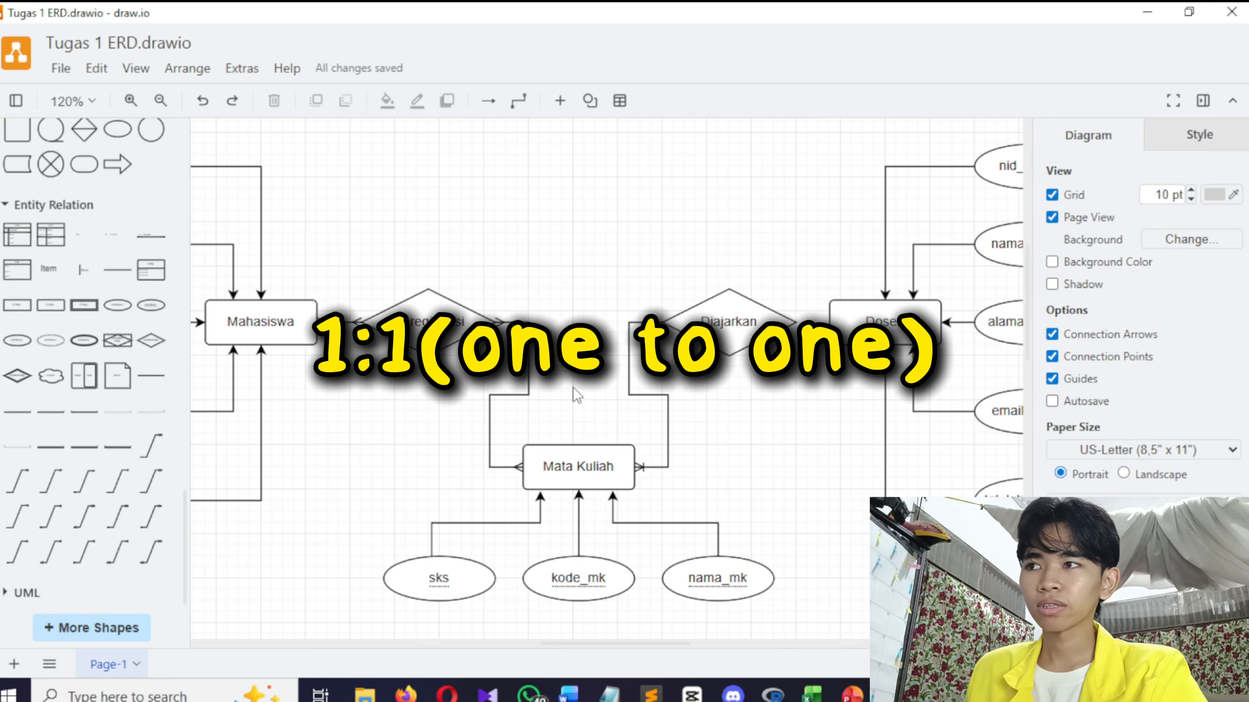
Connect the Diajarkan diamond to the Dosen entity with a 1 Mandatory connector ending at Dosen
{"action": "mouse_move", "coordinate": [112, 489]}
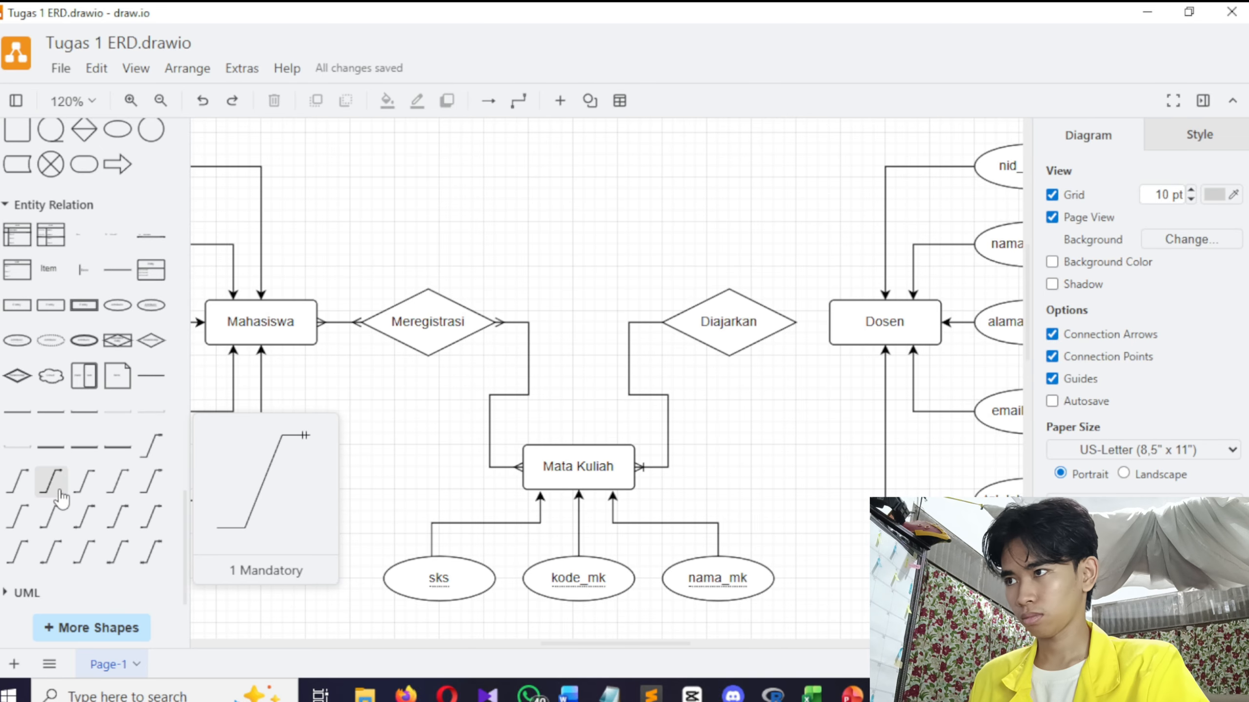
{"action": "left_click_drag", "start_coordinate": [59, 494], "coordinate": [766, 186]}
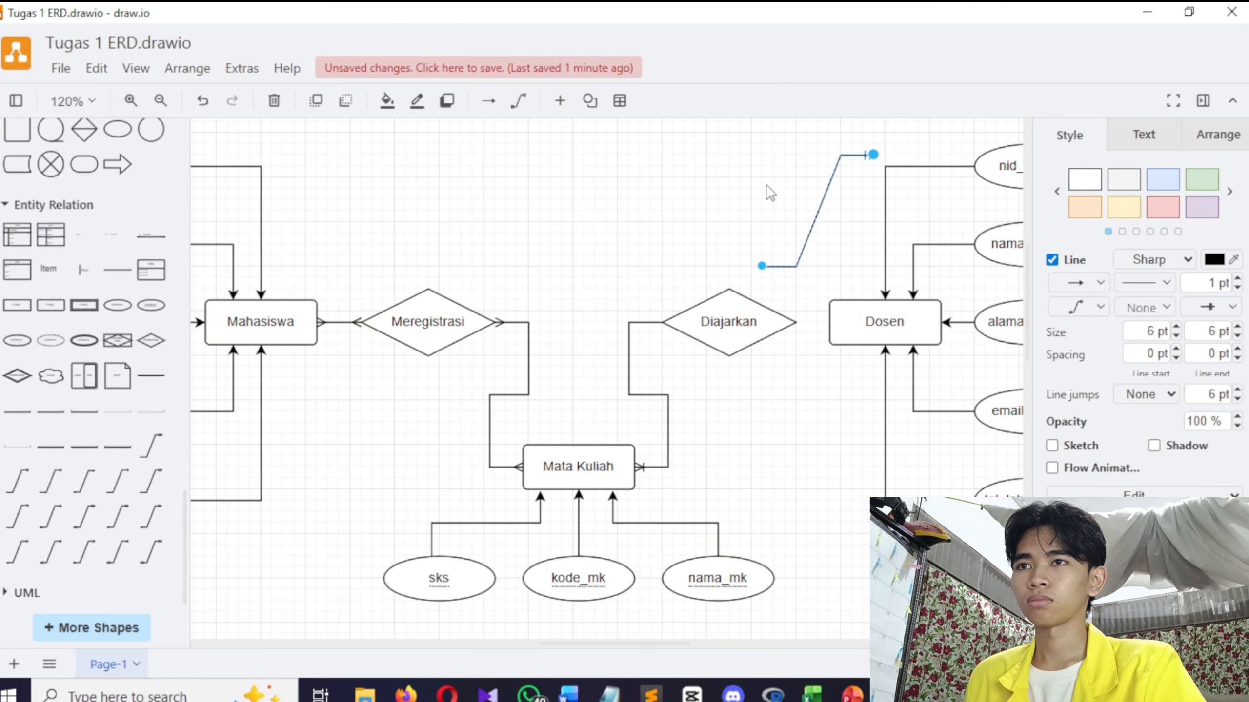
{"action": "left_click_drag", "start_coordinate": [762, 269], "coordinate": [797, 312]}
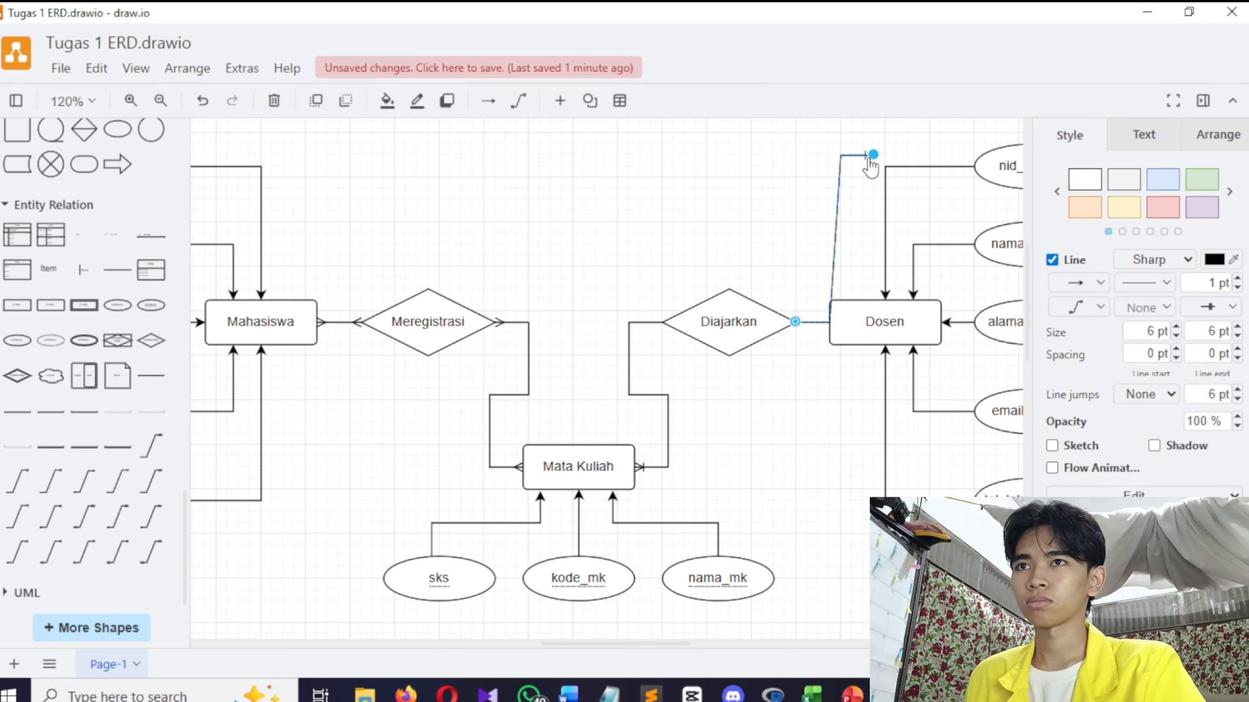
{"action": "left_click_drag", "start_coordinate": [873, 154], "coordinate": [829, 321]}
{"action": "left_click", "coordinate": [808, 394]}
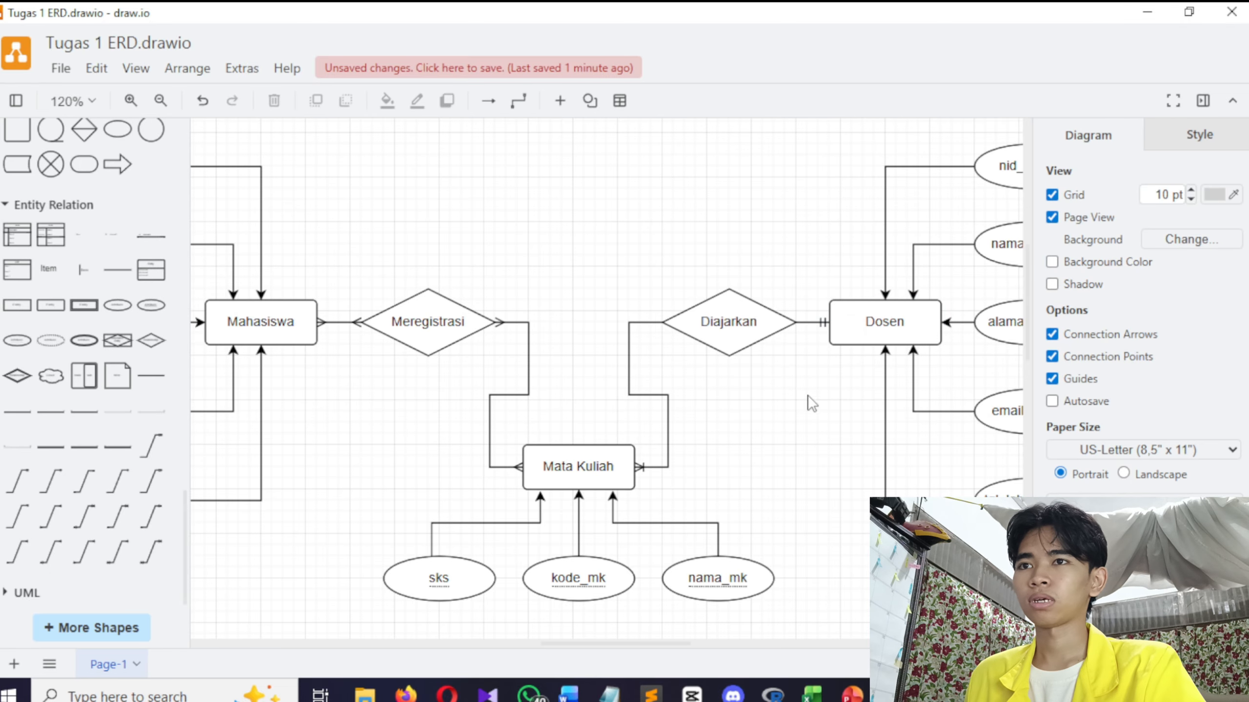
Examine the connector symbols between Mahasiswa, Meregistrasi, Mata Kuliah, Diajarkan and Dosen
{"action": "scroll", "coordinate": [816, 351], "scroll_direction": "up", "scroll_amount": 3}
{"action": "scroll", "coordinate": [822, 325], "scroll_direction": "down", "scroll_amount": 2}
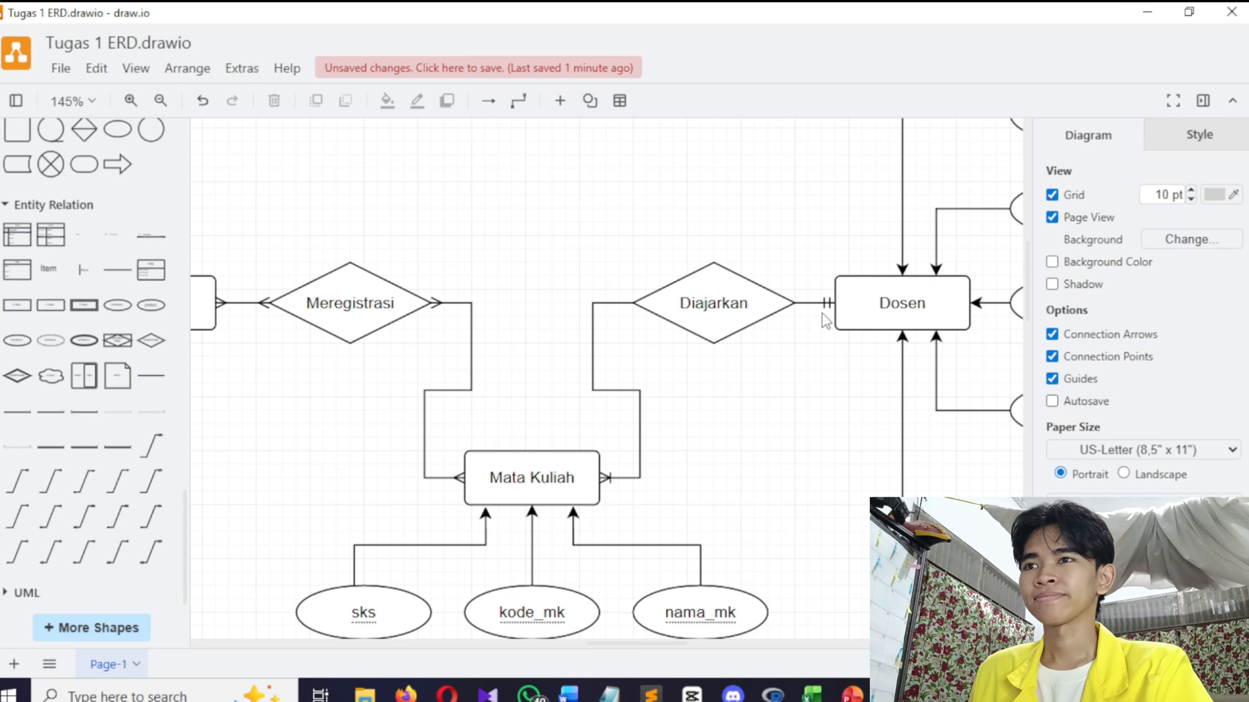
{"action": "scroll", "coordinate": [822, 328], "scroll_direction": "up", "scroll_amount": 1}
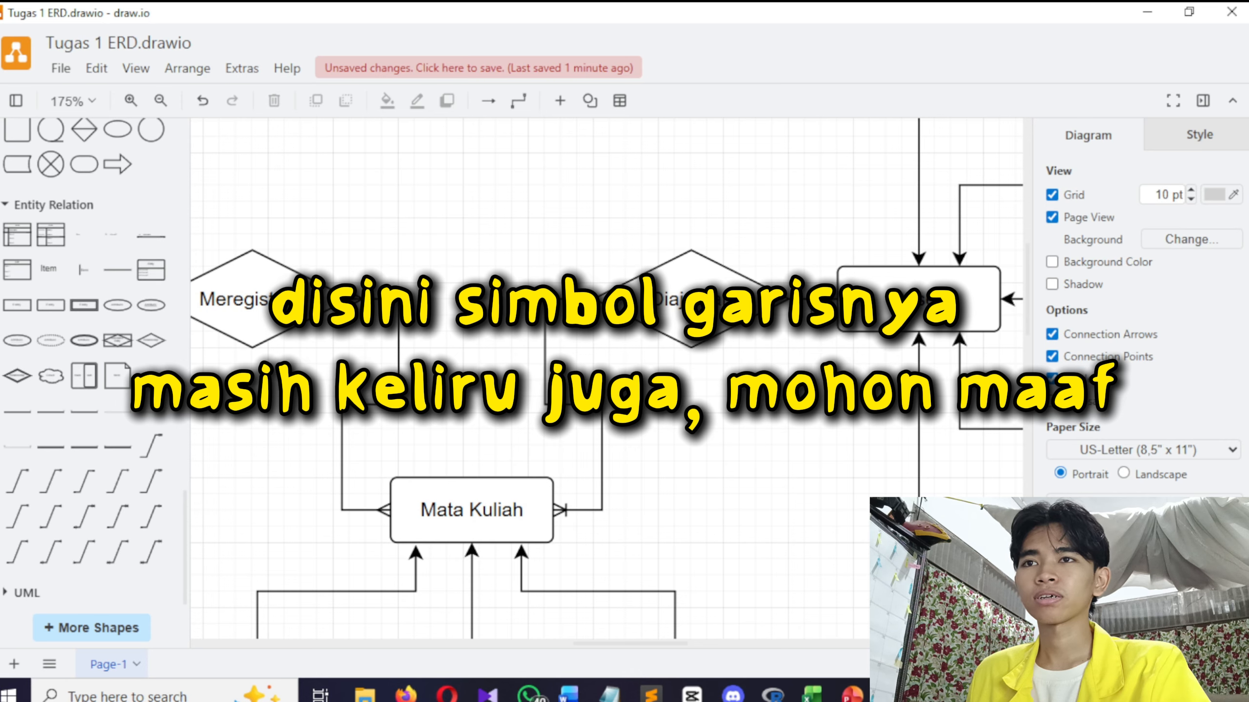
{"action": "scroll", "coordinate": [808, 310], "scroll_direction": "down", "scroll_amount": 3}
{"action": "scroll", "coordinate": [700, 270], "scroll_direction": "up", "scroll_amount": 1}
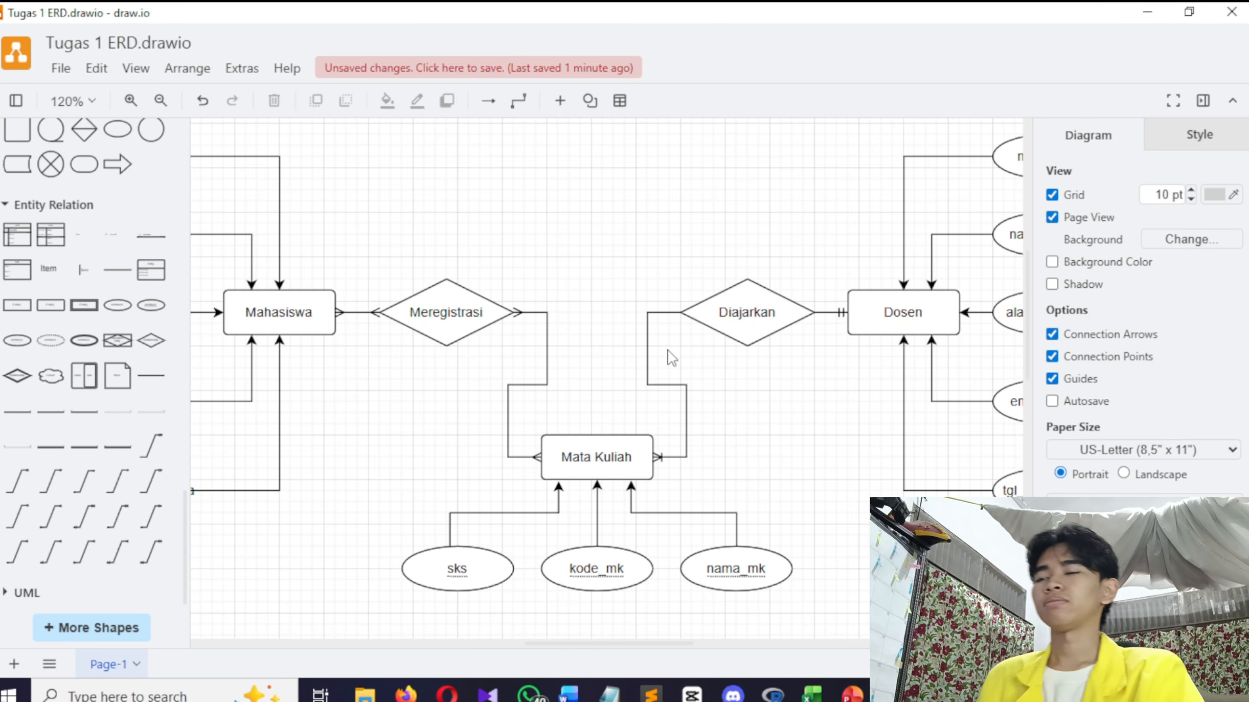
{"action": "scroll", "coordinate": [679, 430], "scroll_direction": "down", "scroll_amount": 1}
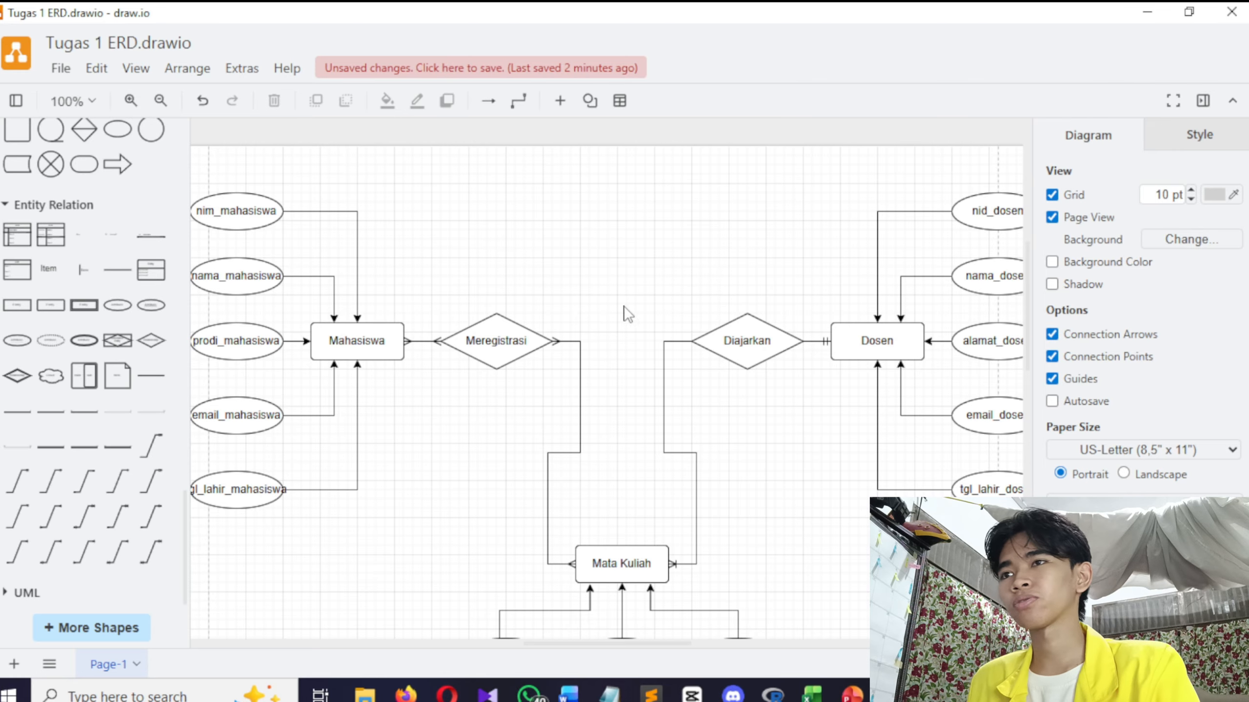
{"action": "scroll", "coordinate": [623, 277], "scroll_direction": "down", "scroll_amount": 2}
{"action": "scroll", "coordinate": [622, 425], "scroll_direction": "up", "scroll_amount": 2}
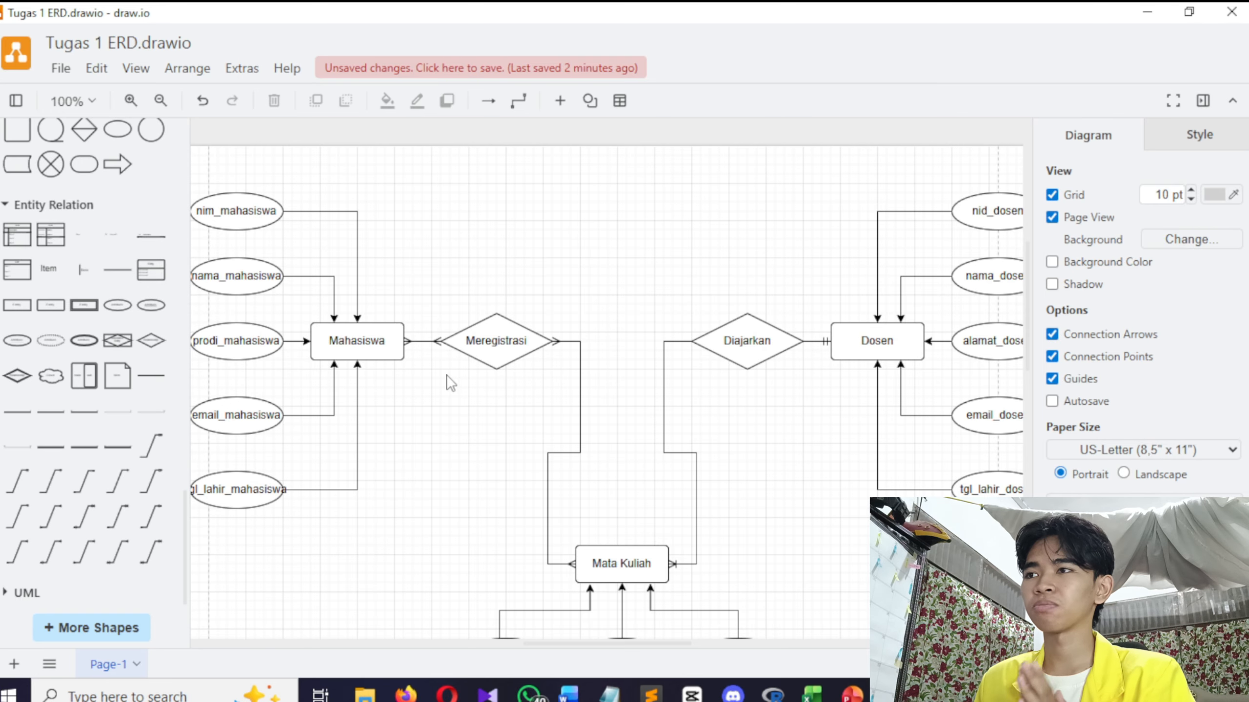
Insert a new entity into the connector between Meregistrasi and Mata Kuliah and adjust where the connector attaches to it
{"action": "left_click", "coordinate": [237, 489]}
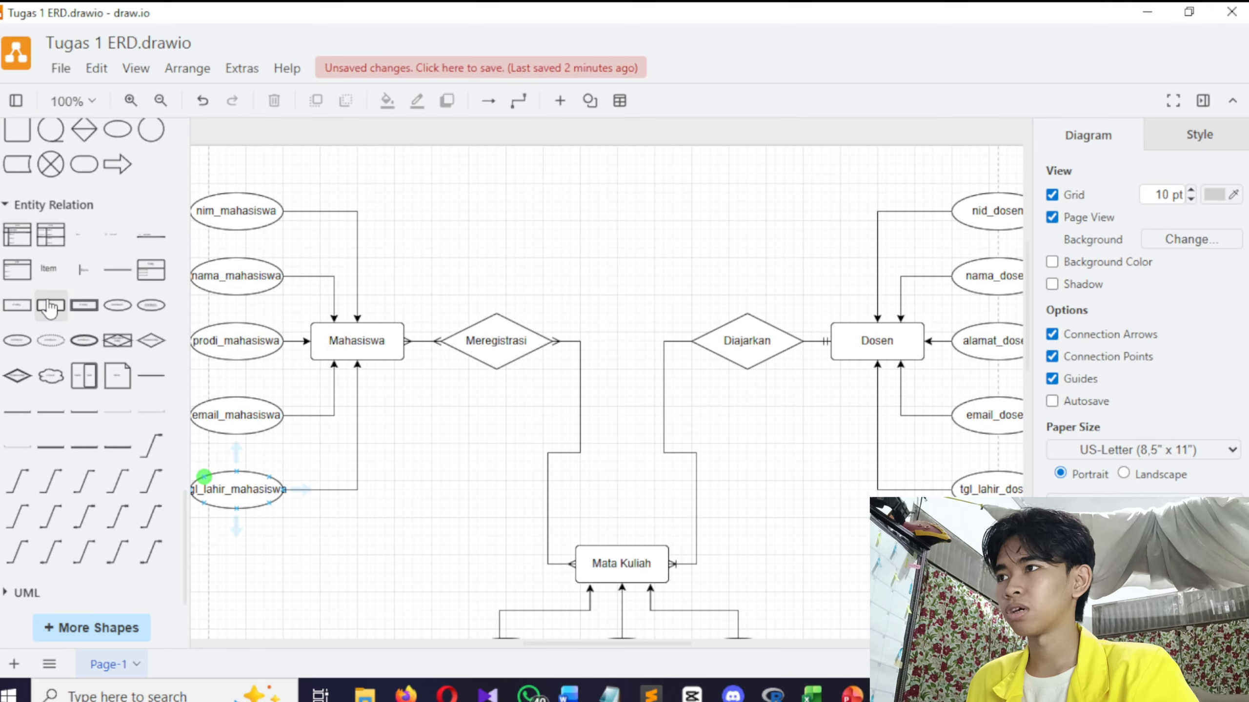
{"action": "left_click_drag", "start_coordinate": [127, 366], "coordinate": [453, 452]}
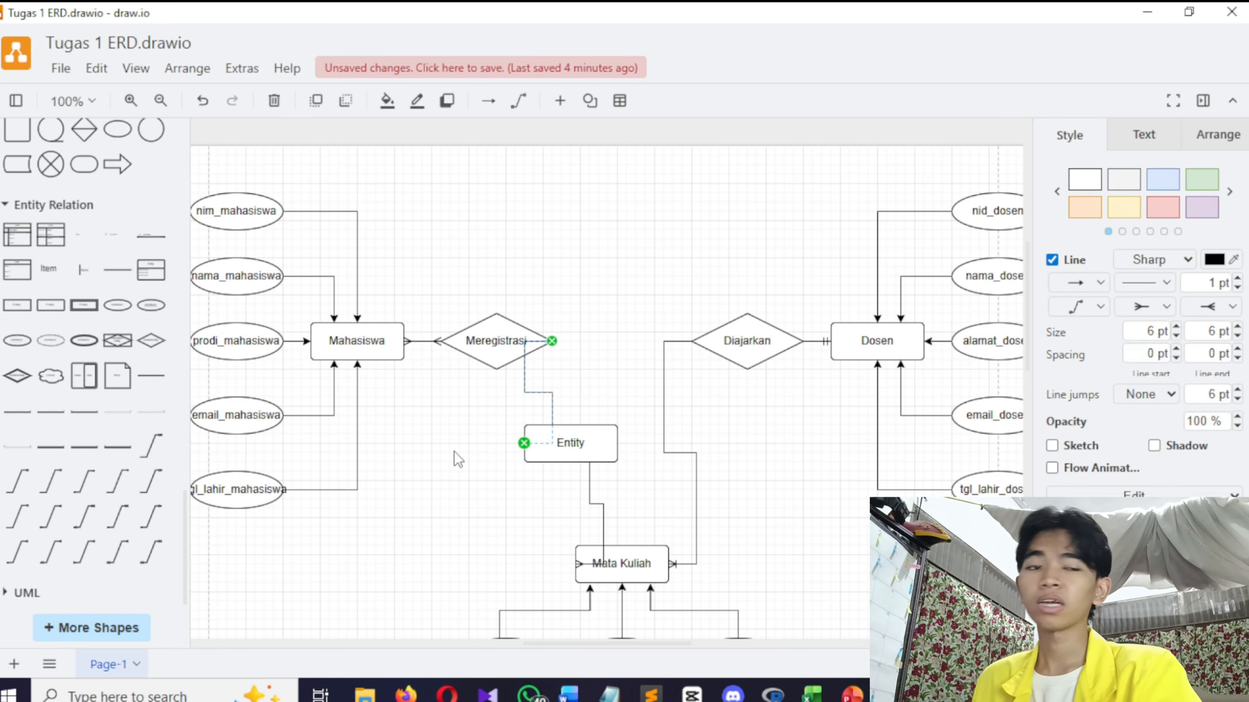
{"action": "left_click", "coordinate": [454, 451]}
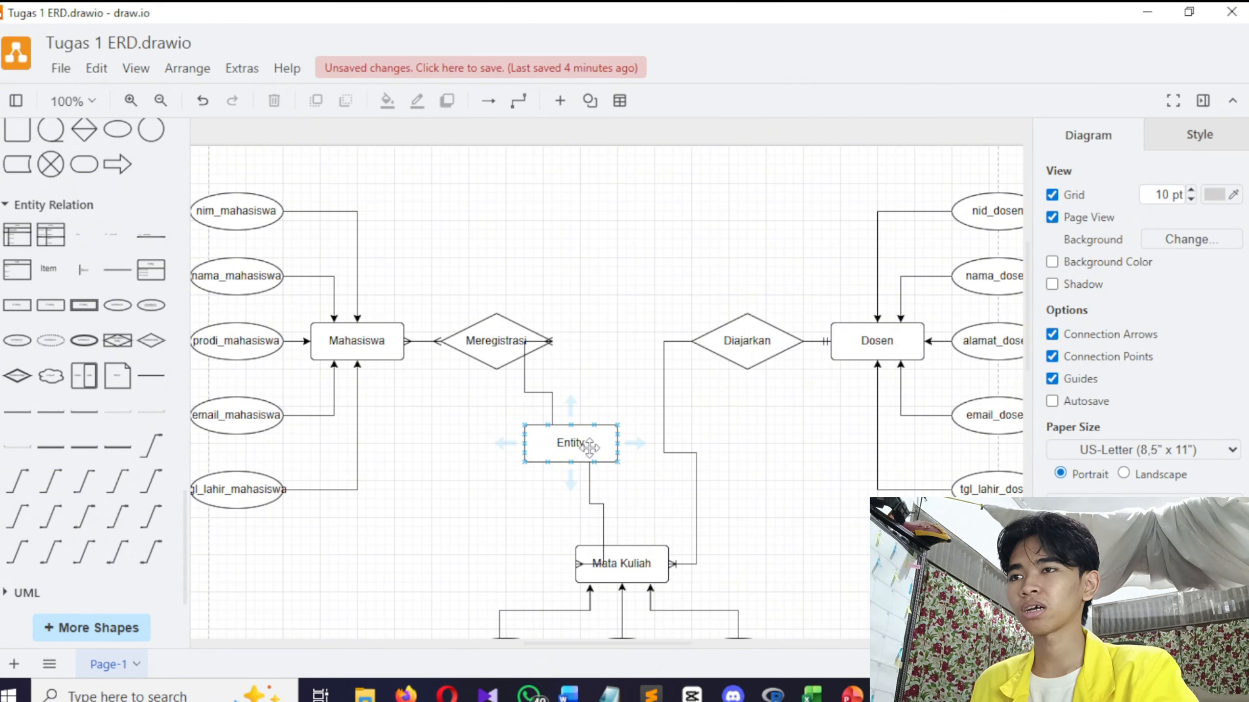
{"action": "scroll", "coordinate": [595, 478], "scroll_direction": "up", "scroll_amount": 2}
{"action": "left_click", "coordinate": [526, 353]}
{"action": "left_click_drag", "start_coordinate": [492, 427], "coordinate": [560, 401]}
{"action": "key", "text": "ctrl+z"}
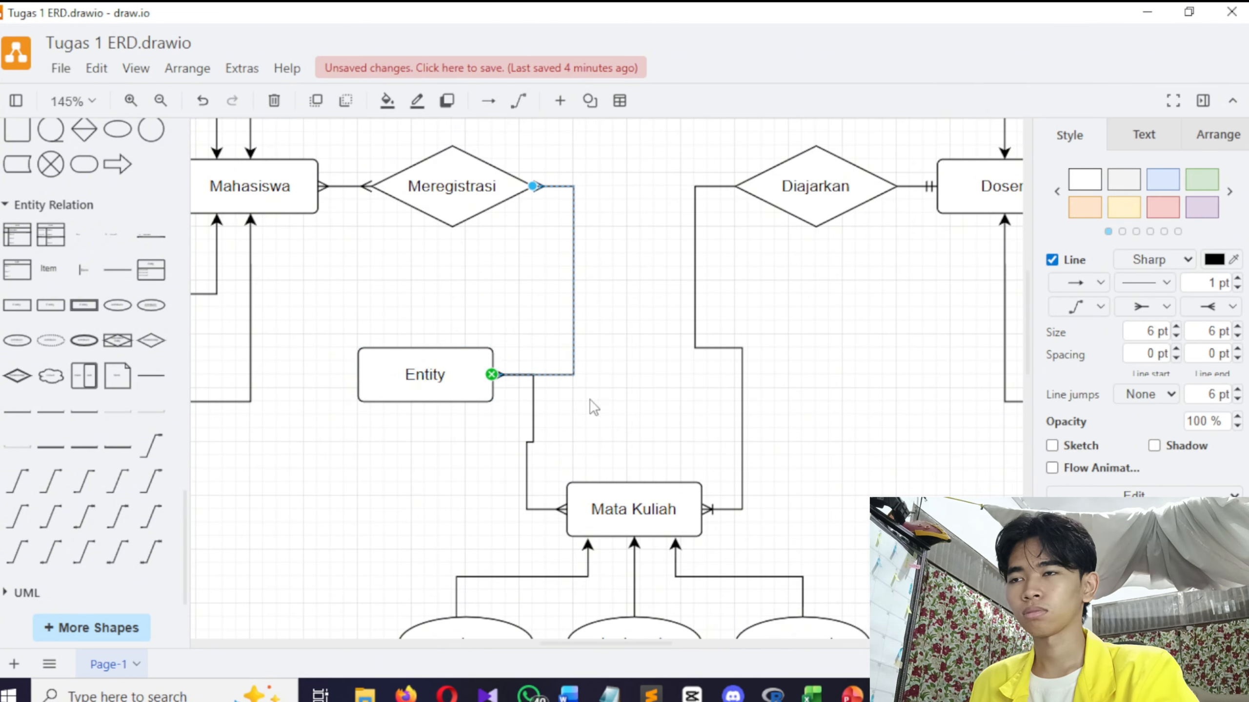
Label the new entity between Meregistrasi and Mata Kuliah as Registrasi MK
{"action": "left_click", "coordinate": [588, 408]}
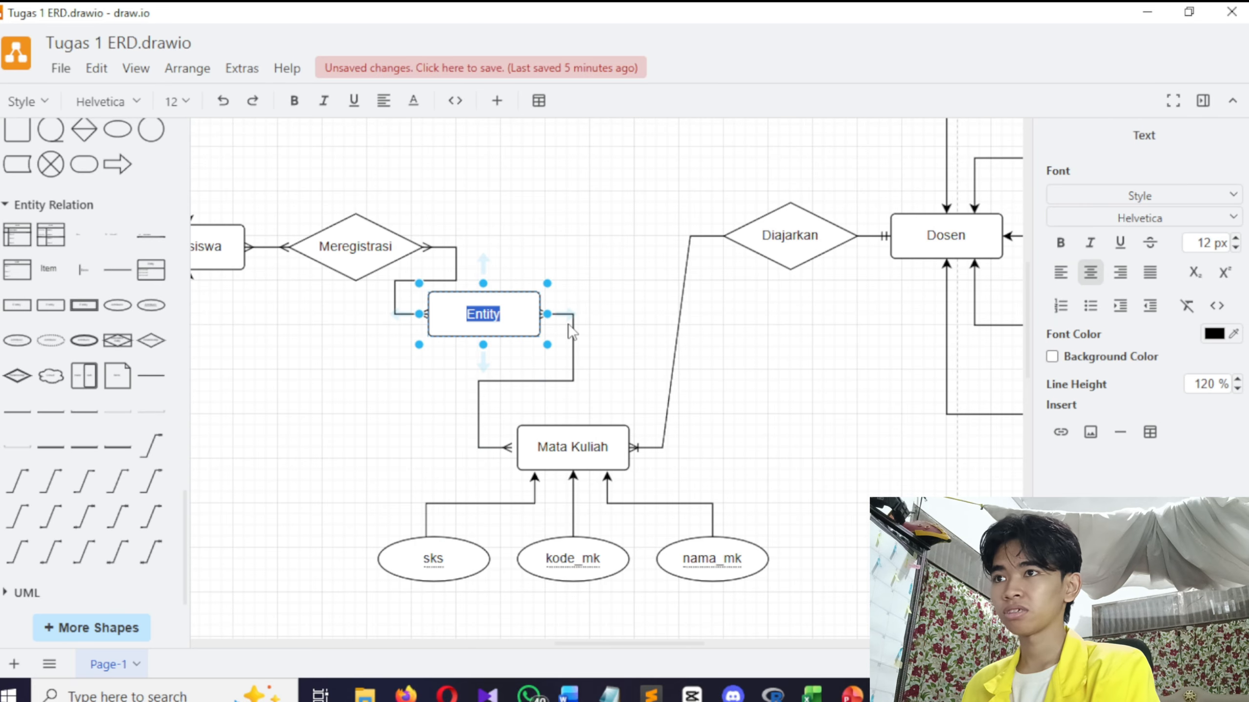
{"action": "type", "text": "Registrasi "}
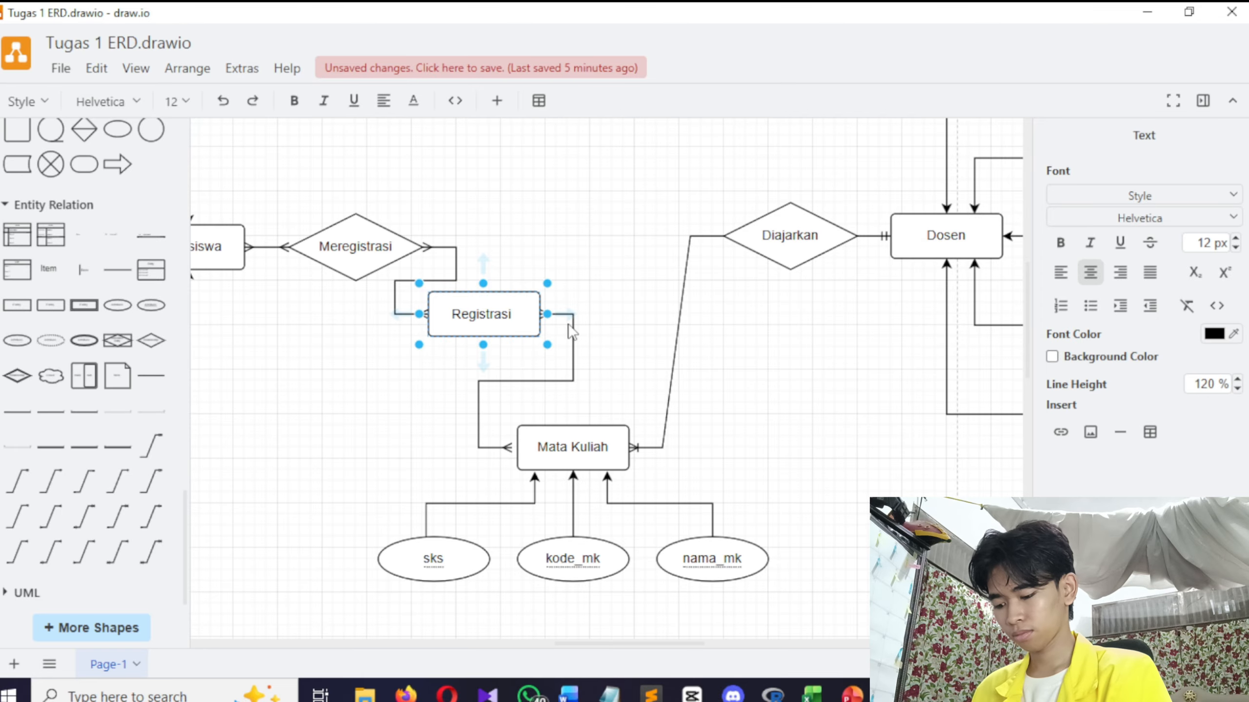
{"action": "type", "text": "MK"}
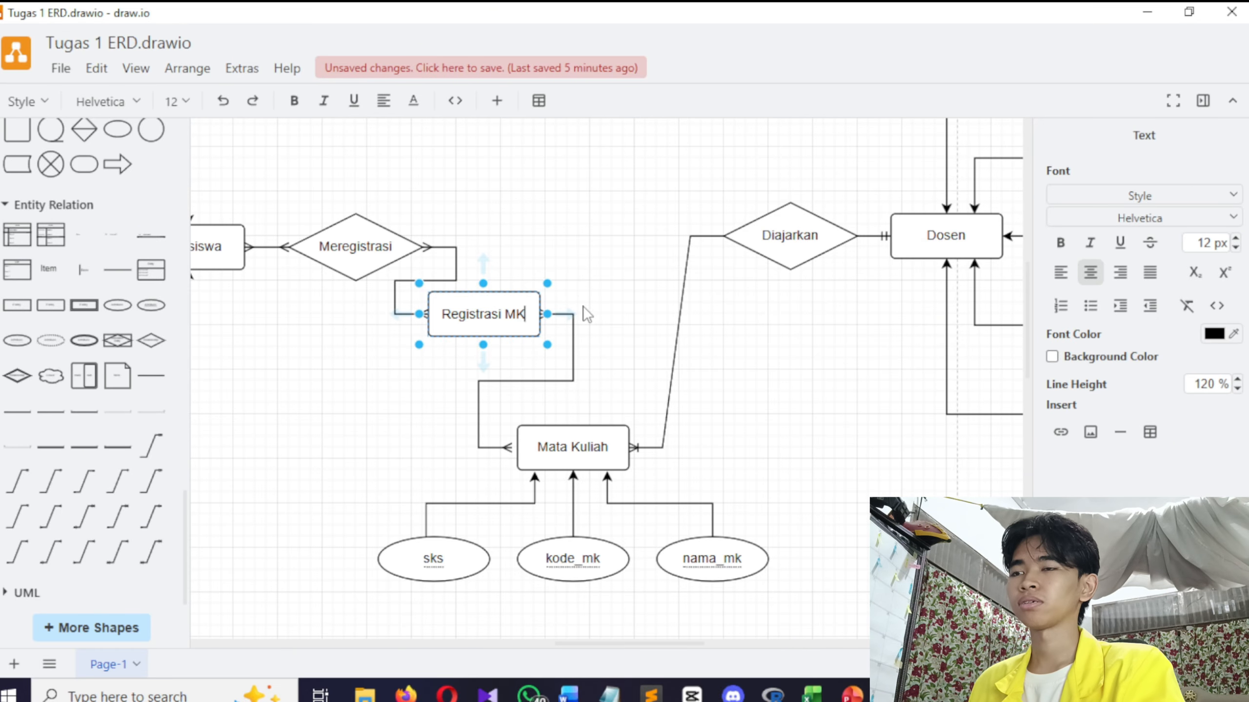
{"action": "left_click", "coordinate": [389, 444]}
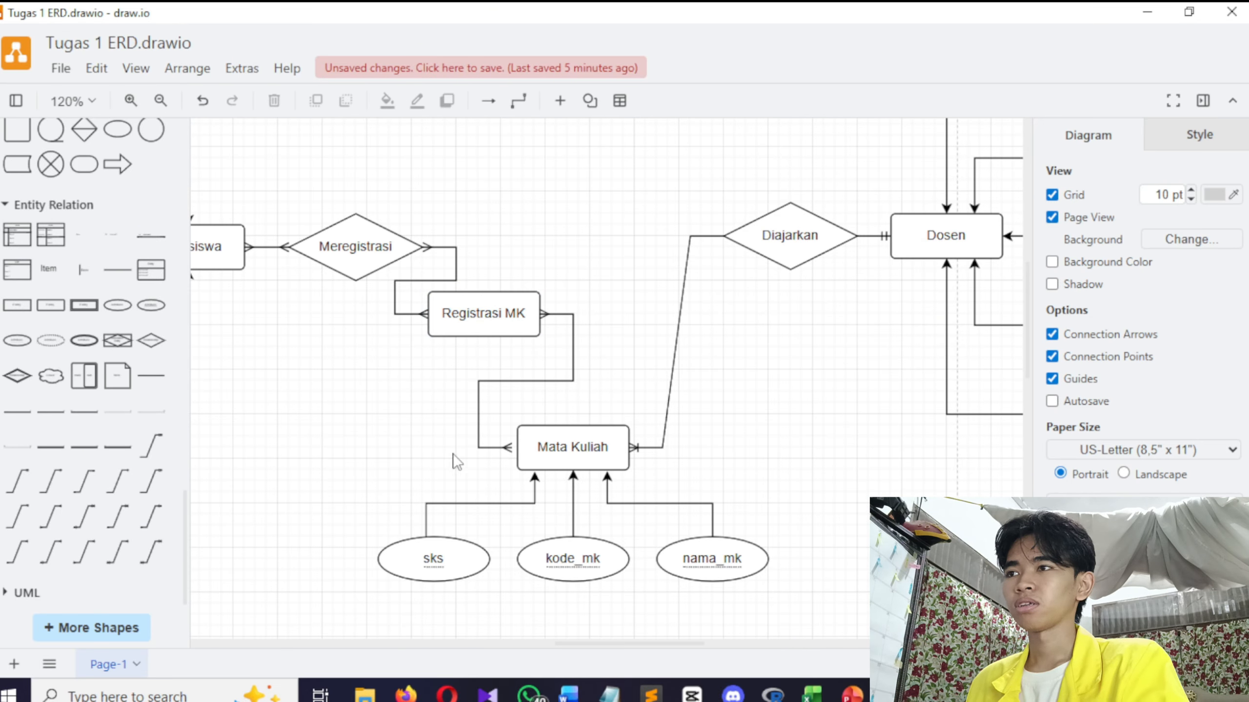
Add an attribute ellipse for Registrasi MK, label it nim_mahasiswa and move it toward that entity
{"action": "left_click_drag", "start_coordinate": [118, 305], "coordinate": [321, 358]}
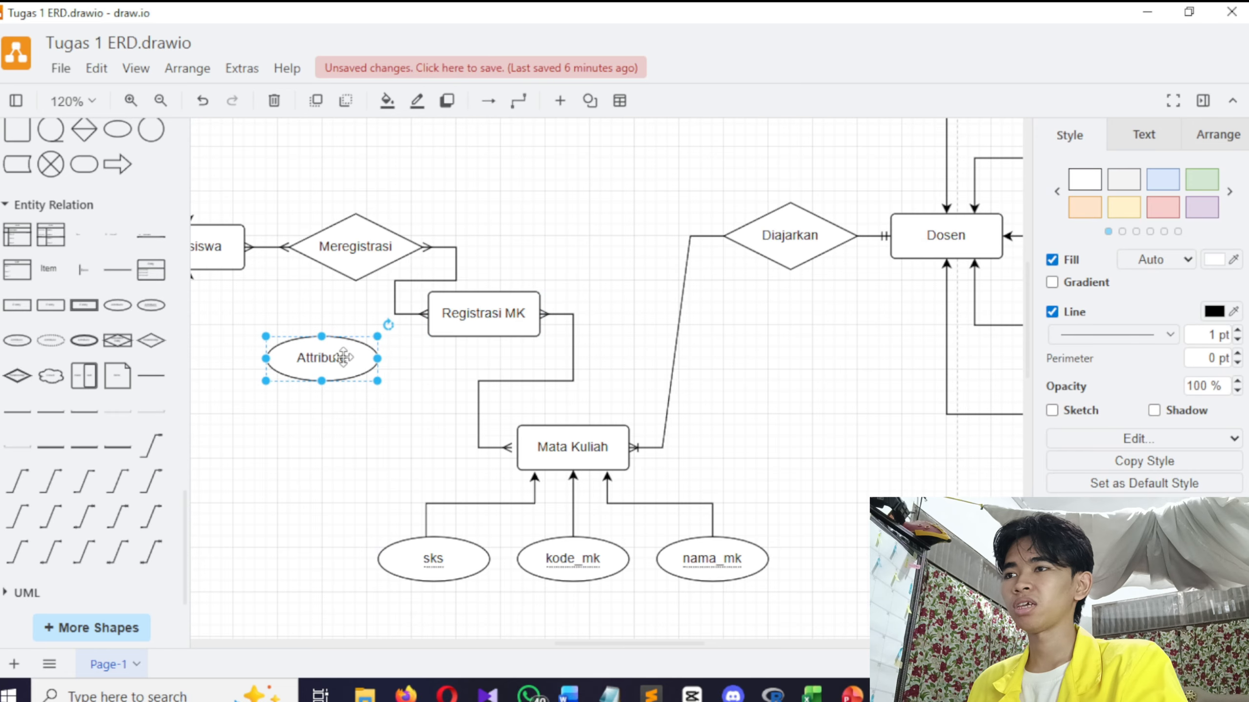
{"action": "scroll", "coordinate": [393, 354], "scroll_direction": "down", "scroll_amount": 4}
{"action": "scroll", "coordinate": [402, 326], "scroll_direction": "up", "scroll_amount": 3}
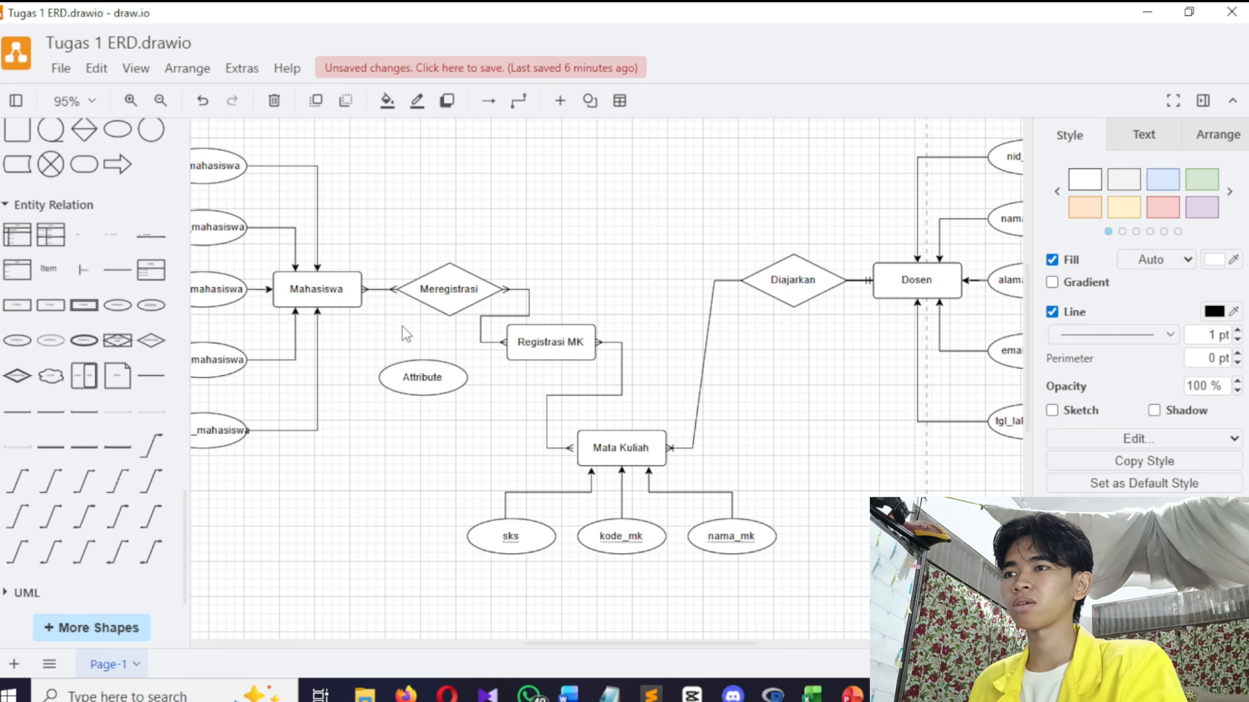
{"action": "scroll", "coordinate": [423, 374], "scroll_direction": "down", "scroll_amount": 3}
{"action": "scroll", "coordinate": [379, 317], "scroll_direction": "up", "scroll_amount": 2}
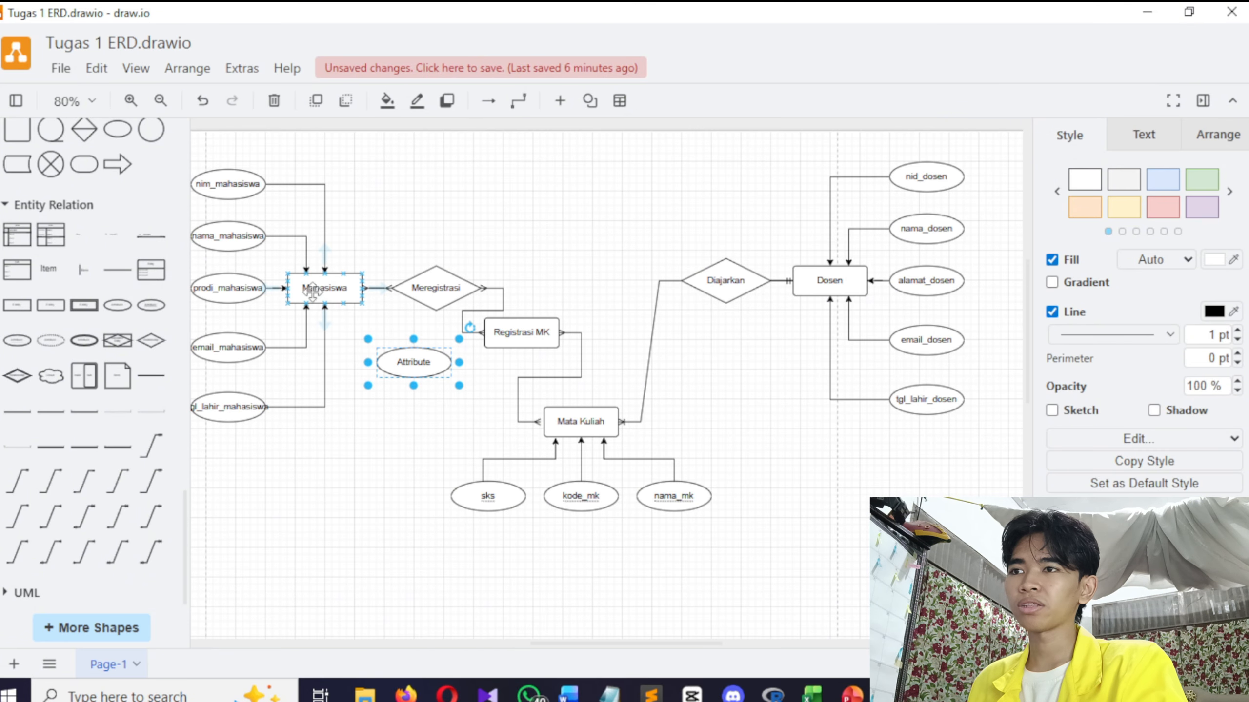
{"action": "double_click", "coordinate": [414, 363]}
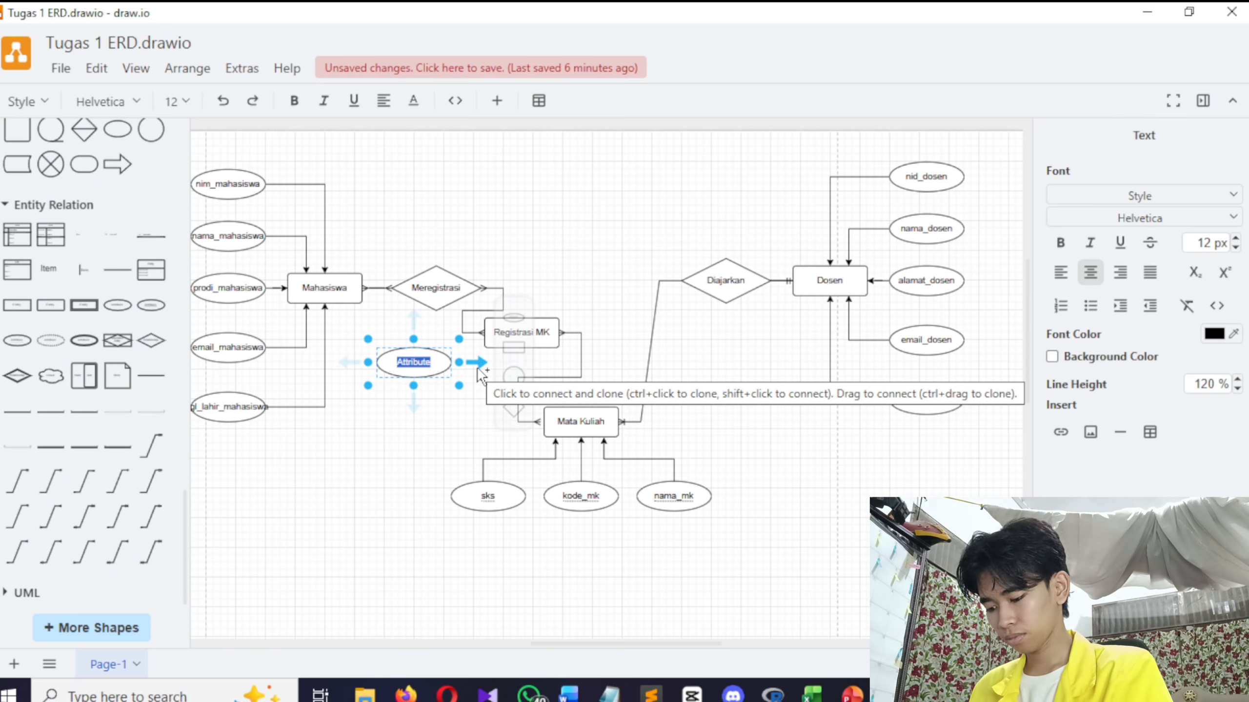
{"action": "type", "text": "nim_mahasiswa"}
{"action": "left_click", "coordinate": [481, 385]}
{"action": "mouse_move", "coordinate": [430, 370]}
{"action": "left_mouse_down"}
{"action": "mouse_move", "coordinate": [537, 241]}
{"action": "mouse_move", "coordinate": [521, 318]}
{"action": "left_mouse_up"}
Duplicate the nim_mahasiswa attribute, label the copy kode_mk and connect it to the Registrasi MK entity
{"action": "key", "text": "ctrl+c"}
{"action": "key", "text": "ctrl+v"}
{"action": "double_click", "coordinate": [593, 267]}
{"action": "type", "text": "kode_mk"}
{"action": "left_click", "coordinate": [595, 267]}
{"action": "scroll", "coordinate": [590, 304], "scroll_direction": "up", "scroll_amount": 3}
{"action": "left_click_drag", "start_coordinate": [594, 262], "coordinate": [510, 324]}
{"action": "left_click", "coordinate": [649, 317]}
{"action": "scroll", "coordinate": [649, 319], "scroll_direction": "down", "scroll_amount": 4}
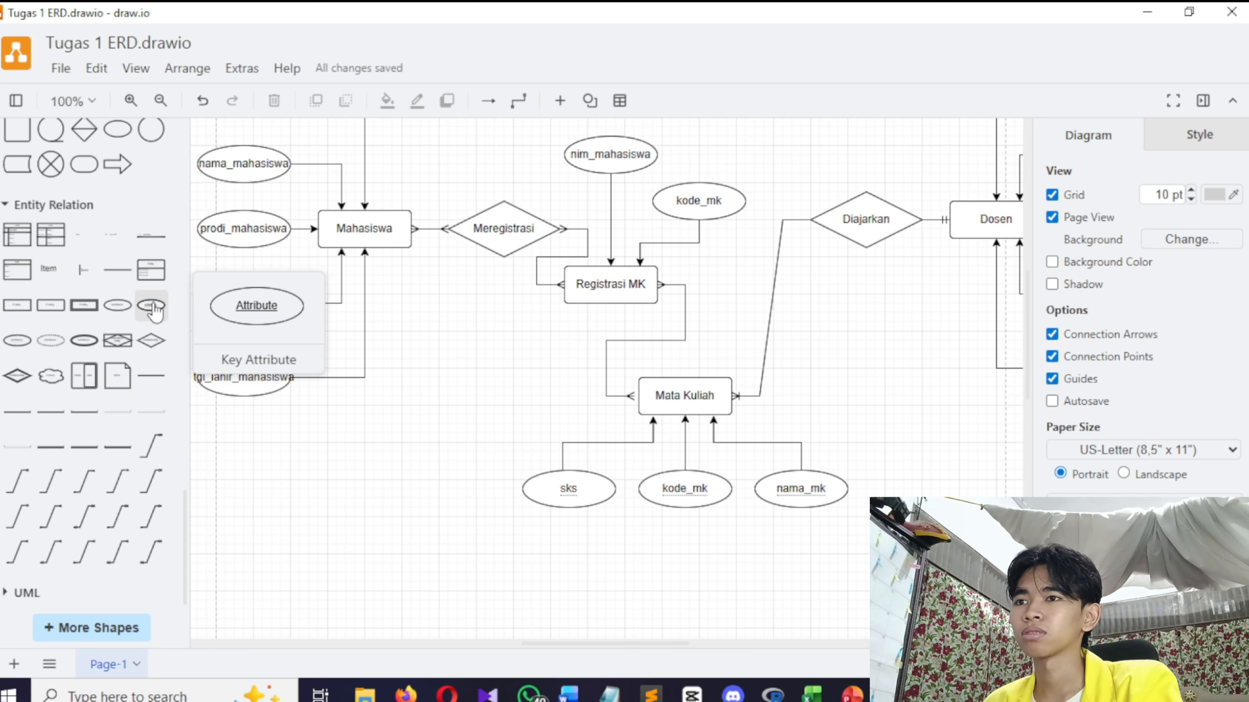
Place a Key Attribute ellipse beside sks and delete the sks, kode_mk and nama_mk ellipses below Mata Kuliah
{"action": "left_click_drag", "start_coordinate": [151, 308], "coordinate": [448, 492]}
{"action": "left_click", "coordinate": [598, 496]}
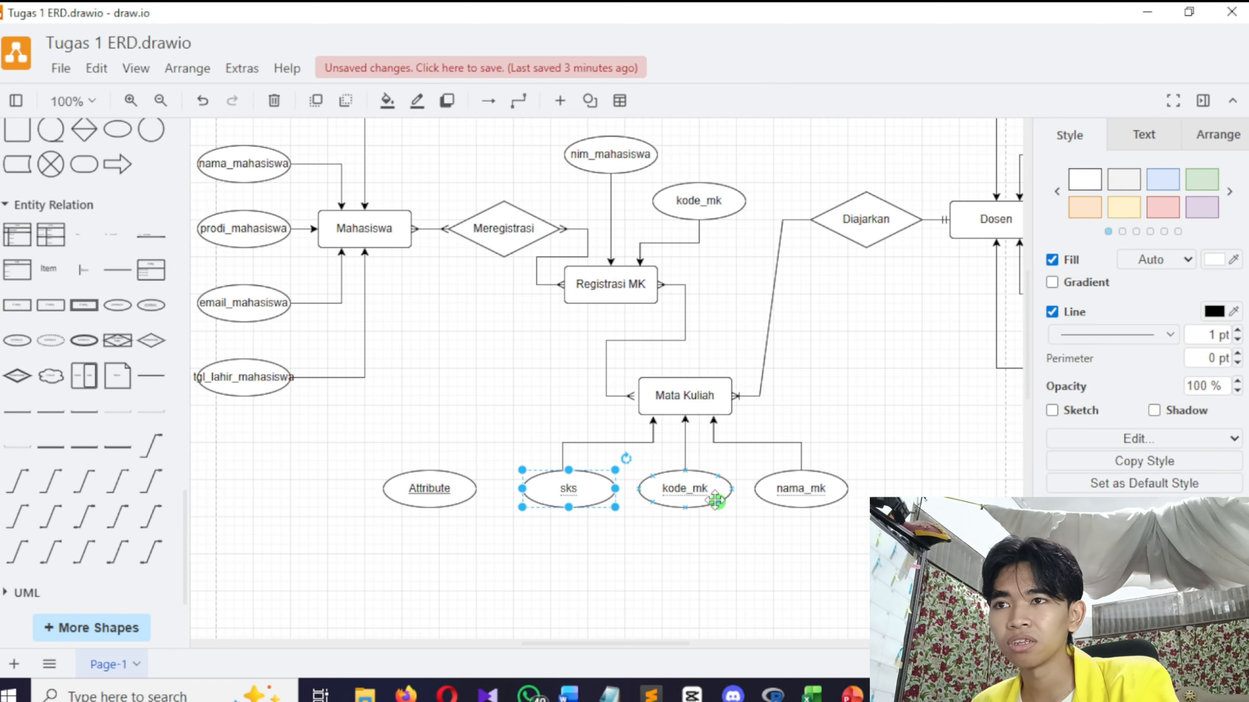
{"action": "left_click", "coordinate": [717, 501]}
{"action": "left_click", "coordinate": [812, 504]}
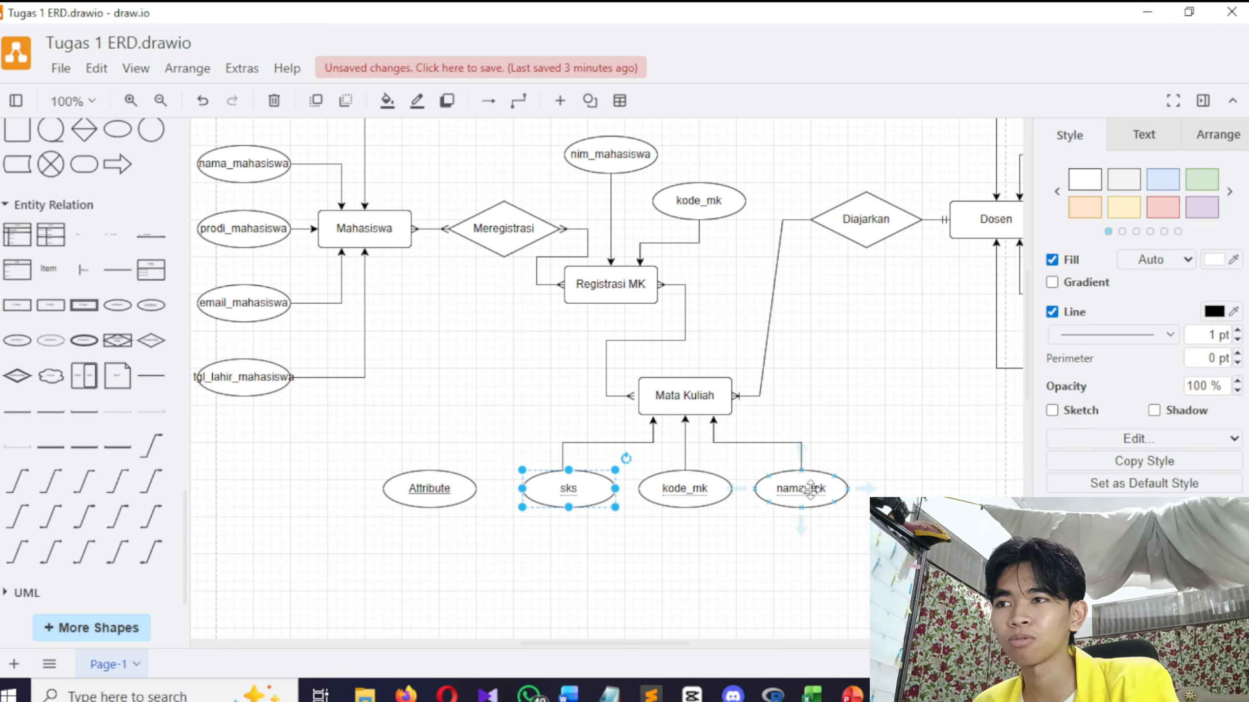
{"action": "left_click_drag", "start_coordinate": [859, 537], "coordinate": [529, 473]}
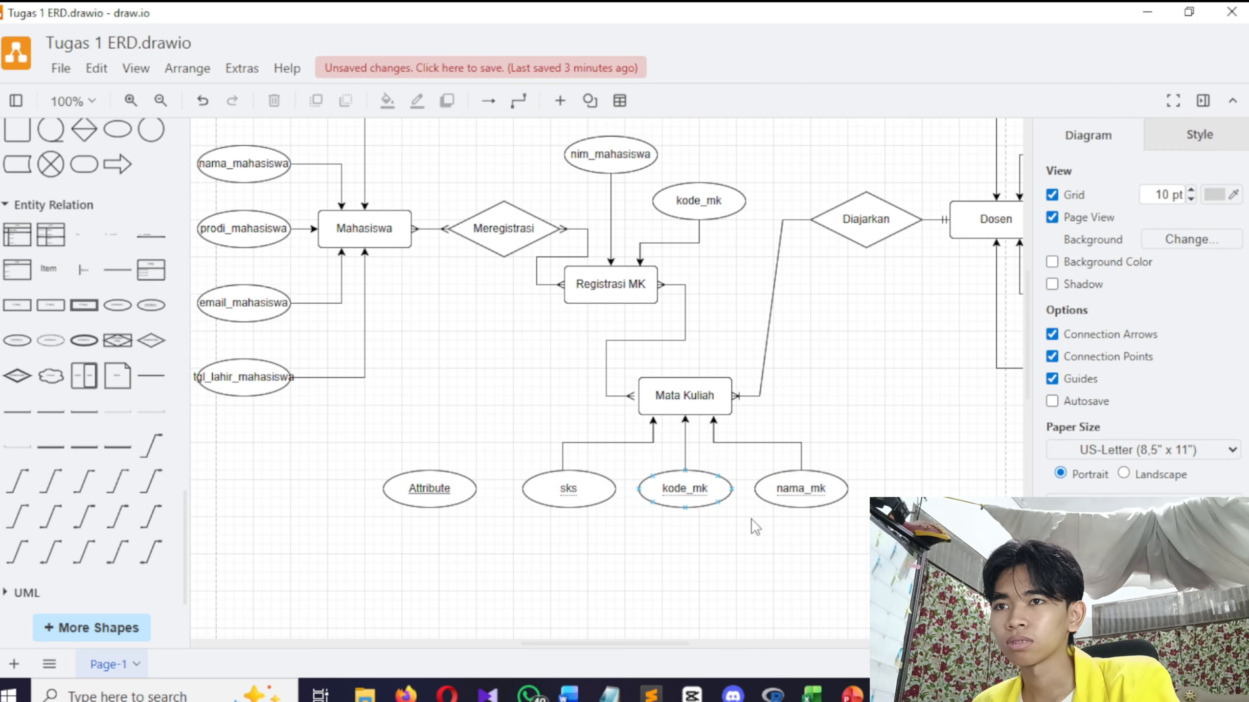
{"action": "left_click", "coordinate": [817, 493]}
{"action": "key", "text": "Delete"}
{"action": "left_click", "coordinate": [698, 497]}
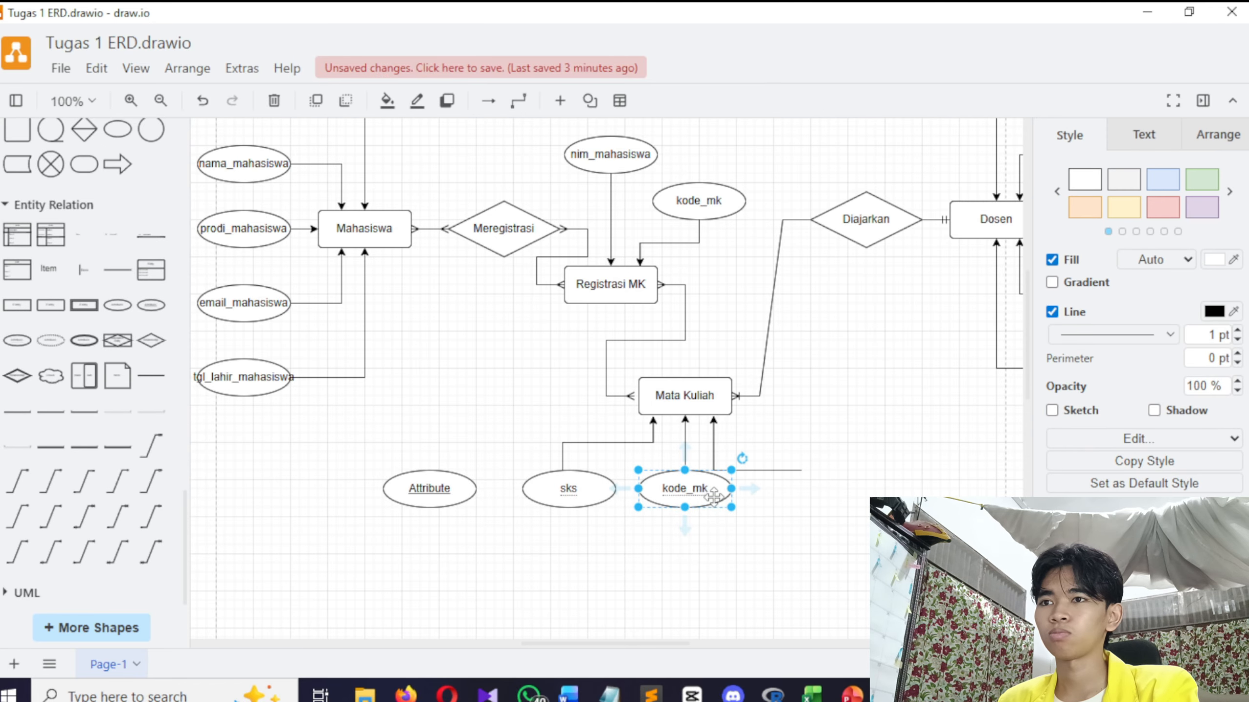
{"action": "key", "text": "Delete"}
{"action": "left_click", "coordinate": [566, 501]}
{"action": "key", "text": "Delete"}
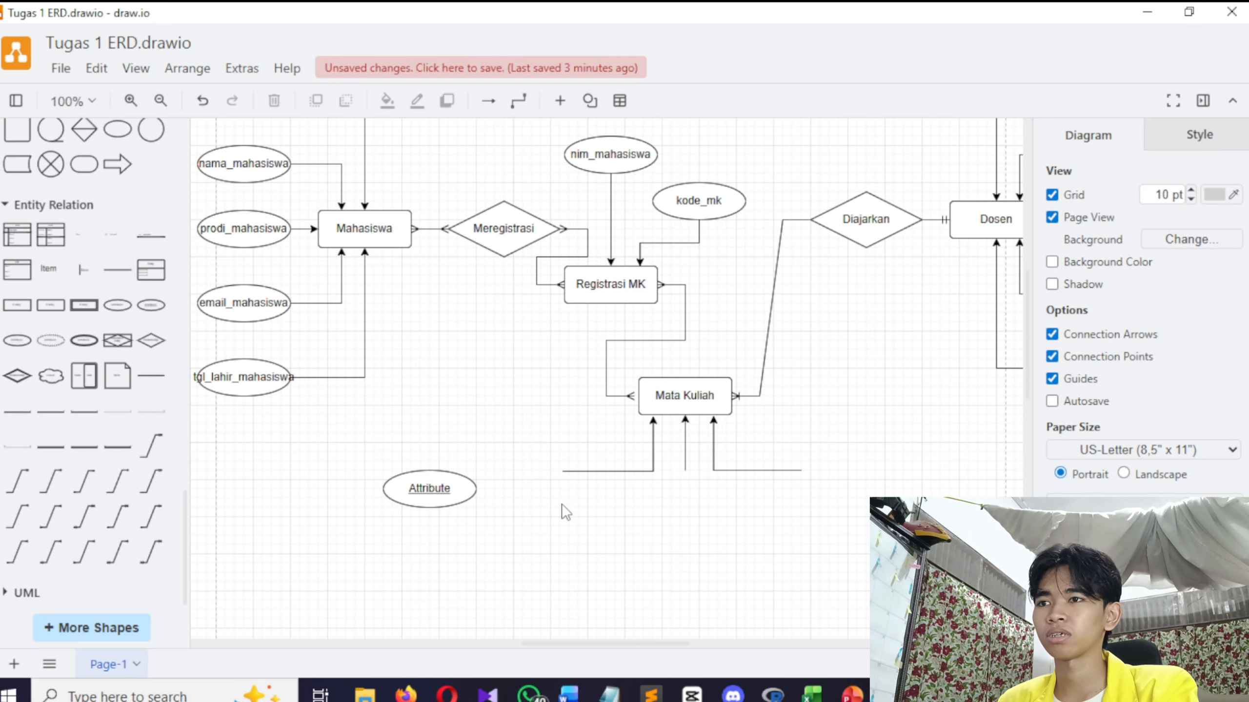
Move the Key Attribute ellipse below the Mata Kuliah entity and label it kode_mk
{"action": "left_click", "coordinate": [428, 487]}
{"action": "left_click_drag", "start_coordinate": [439, 493], "coordinate": [694, 531]}
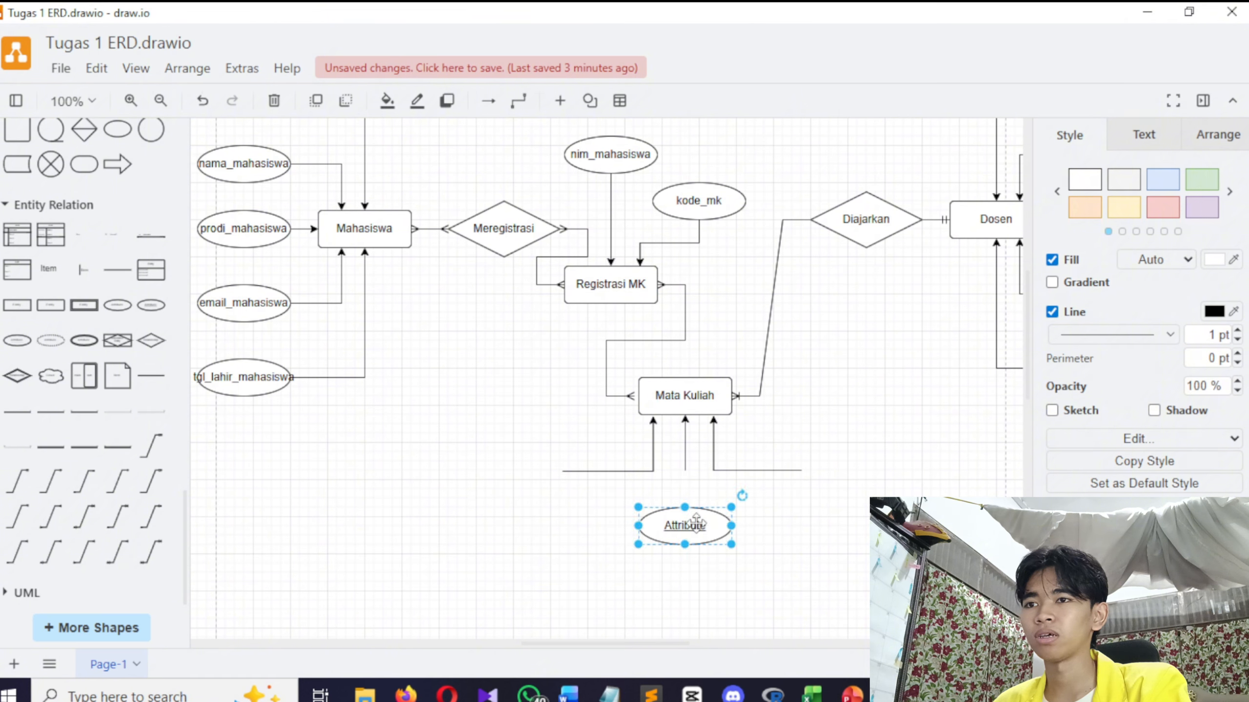
{"action": "double_click", "coordinate": [725, 526]}
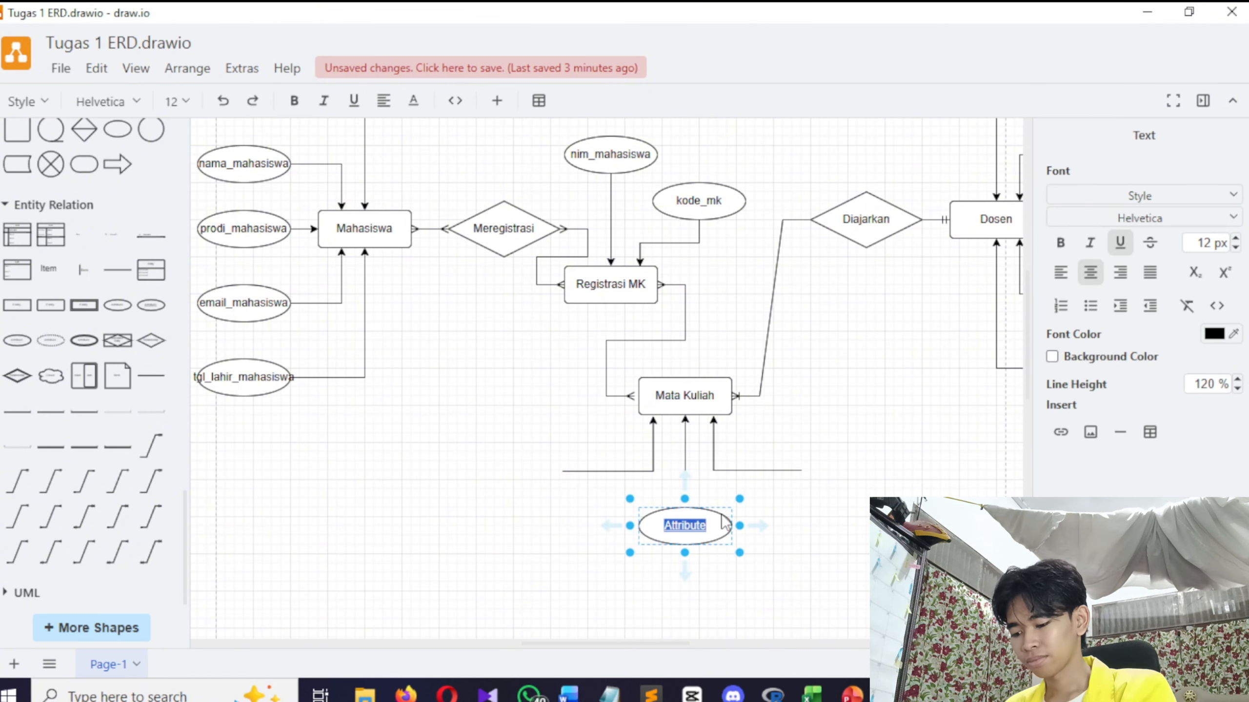
{"action": "type", "text": "kd"}
{"action": "type", "text": "de_"}
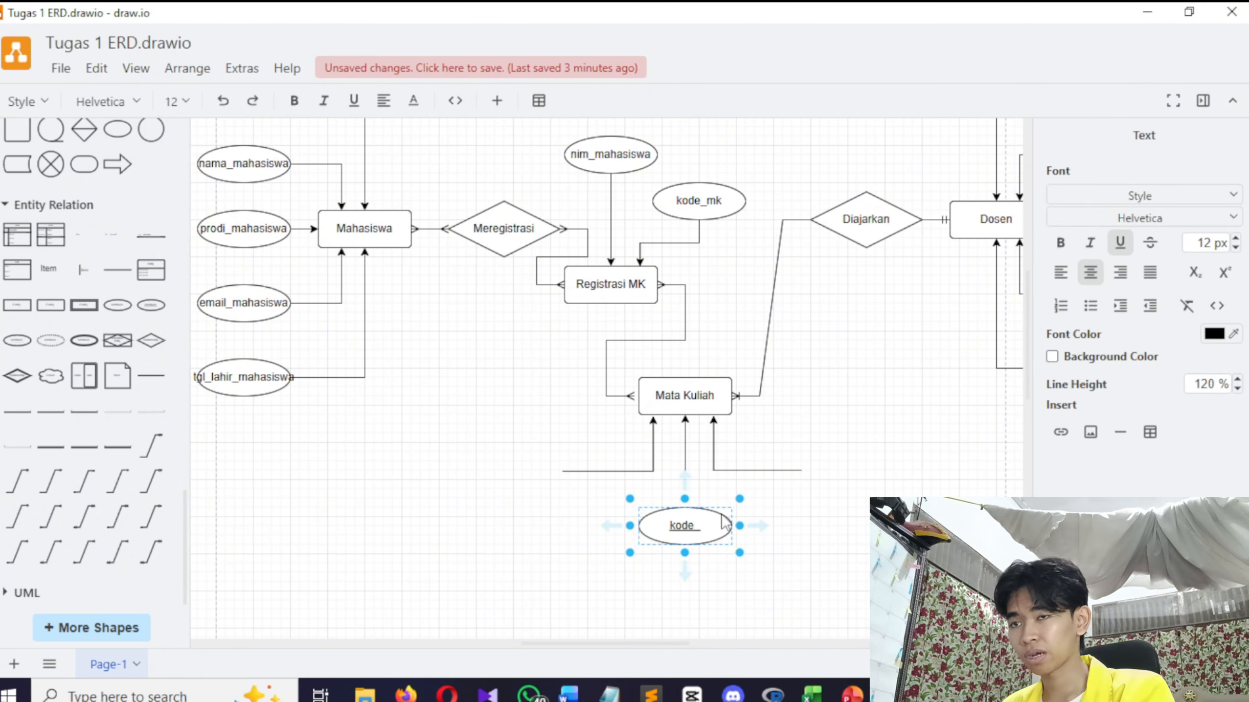
{"action": "type", "text": "mk"}
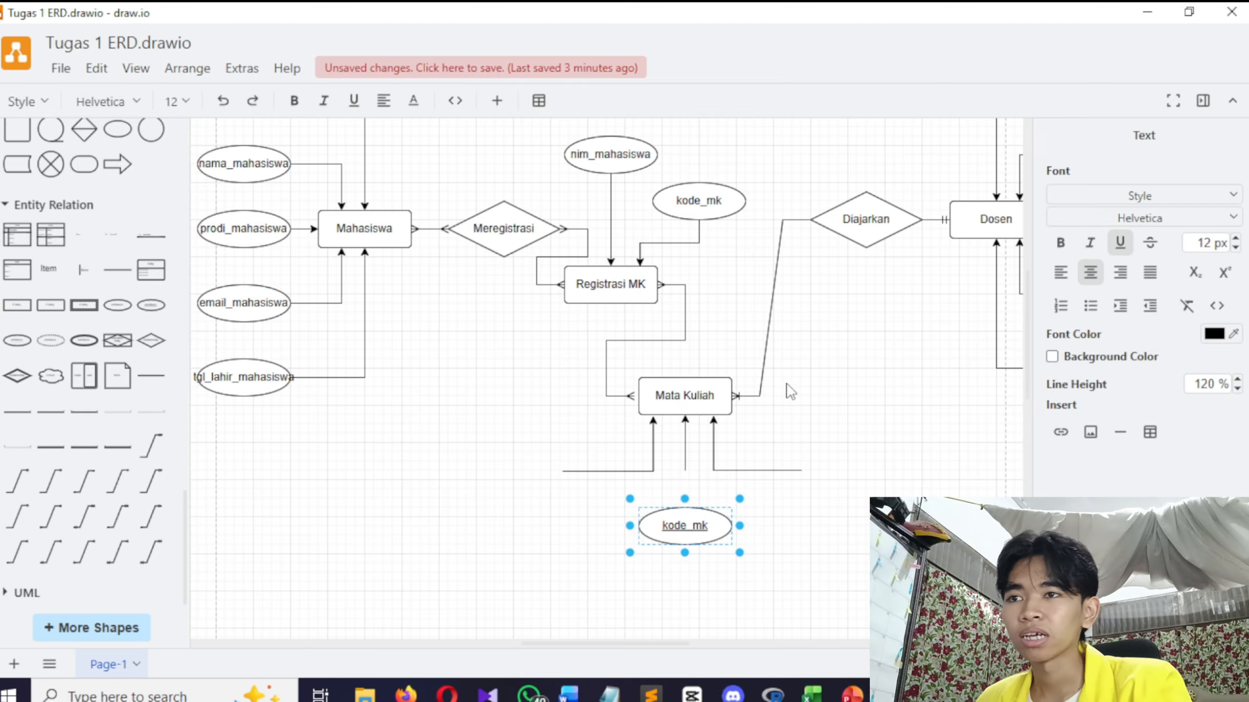
{"action": "left_click", "coordinate": [819, 507]}
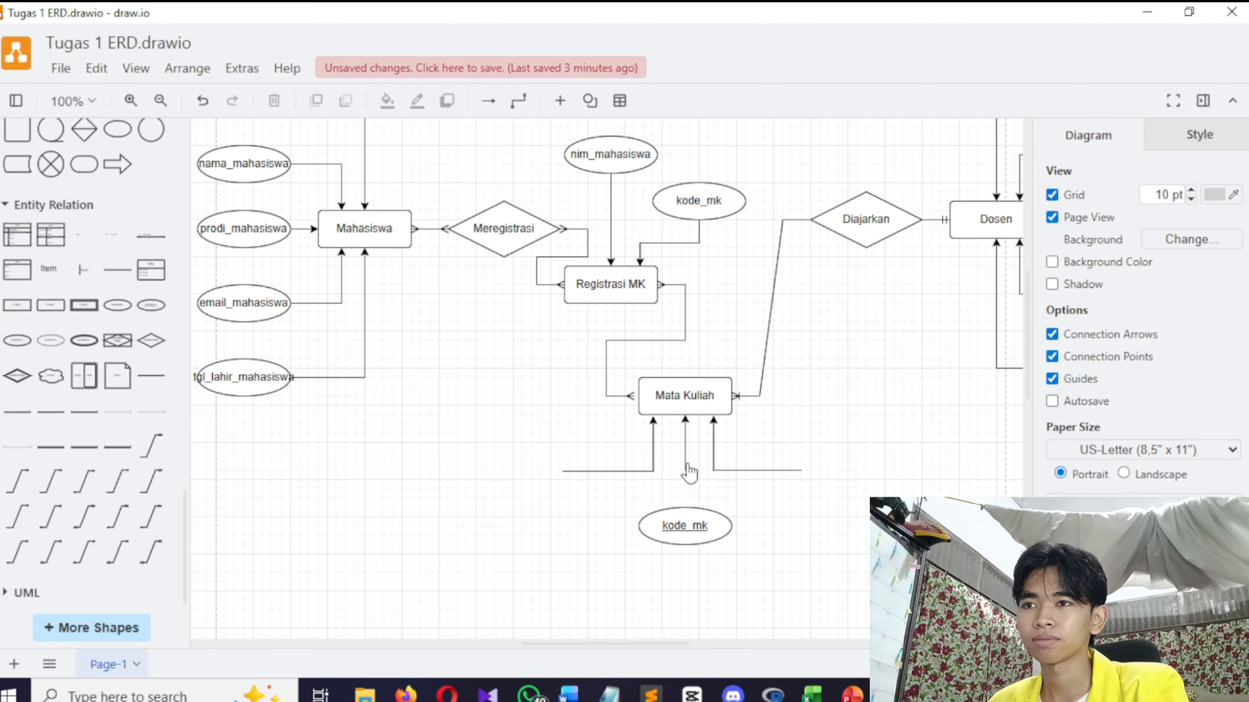
Move the kode_mk ellipse up under Mata Kuliah and attach the loose middle connector to it
{"action": "left_click", "coordinate": [687, 533]}
{"action": "left_click_drag", "start_coordinate": [686, 532], "coordinate": [686, 505]}
{"action": "left_click", "coordinate": [787, 543]}
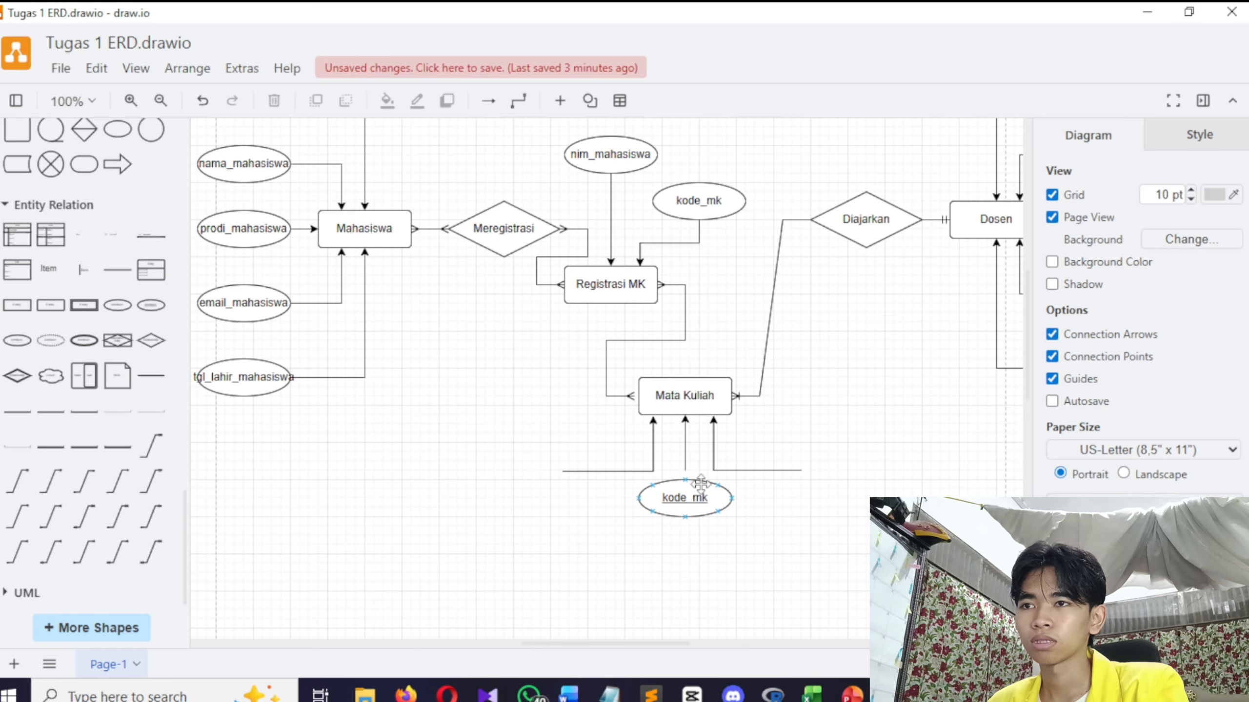
{"action": "left_click", "coordinate": [690, 474]}
{"action": "left_click_drag", "start_coordinate": [685, 476], "coordinate": [685, 479]}
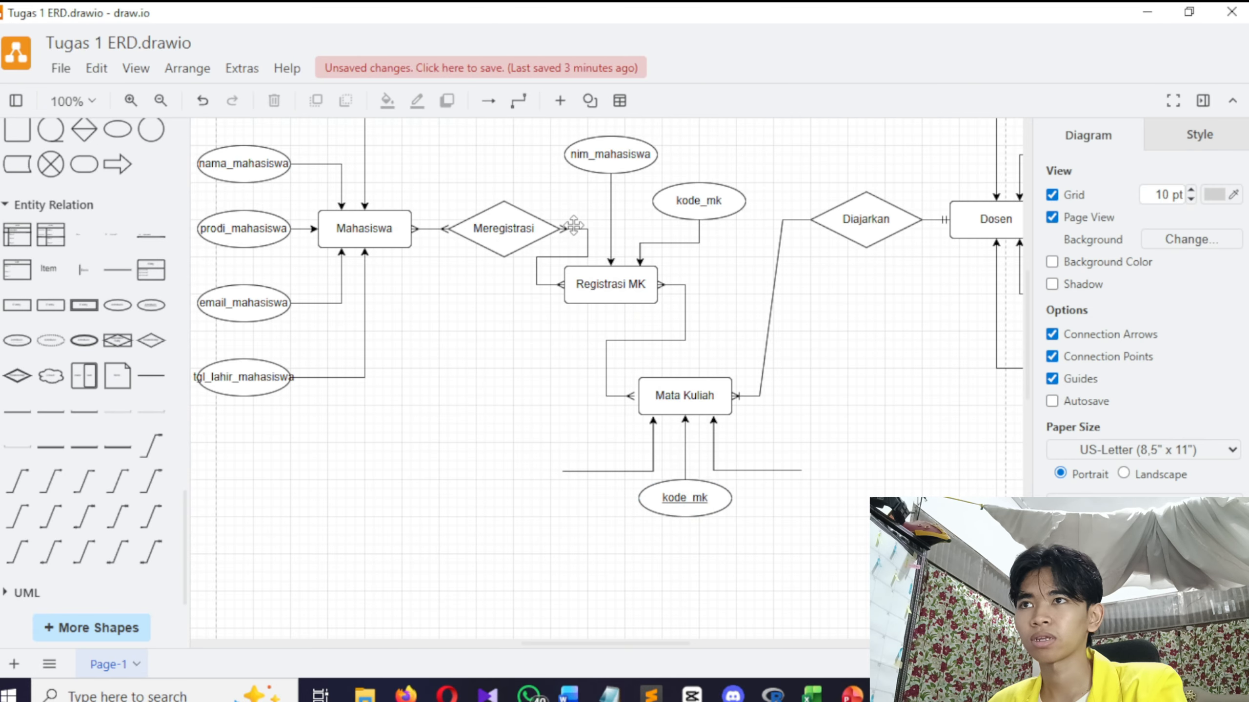
Replace the plain nid_dosen attribute of Dosen with an underlined key attribute of the same name
{"action": "scroll", "coordinate": [582, 227], "scroll_direction": "down", "scroll_amount": 2}
{"action": "scroll", "coordinate": [987, 219], "scroll_direction": "up", "scroll_amount": 3}
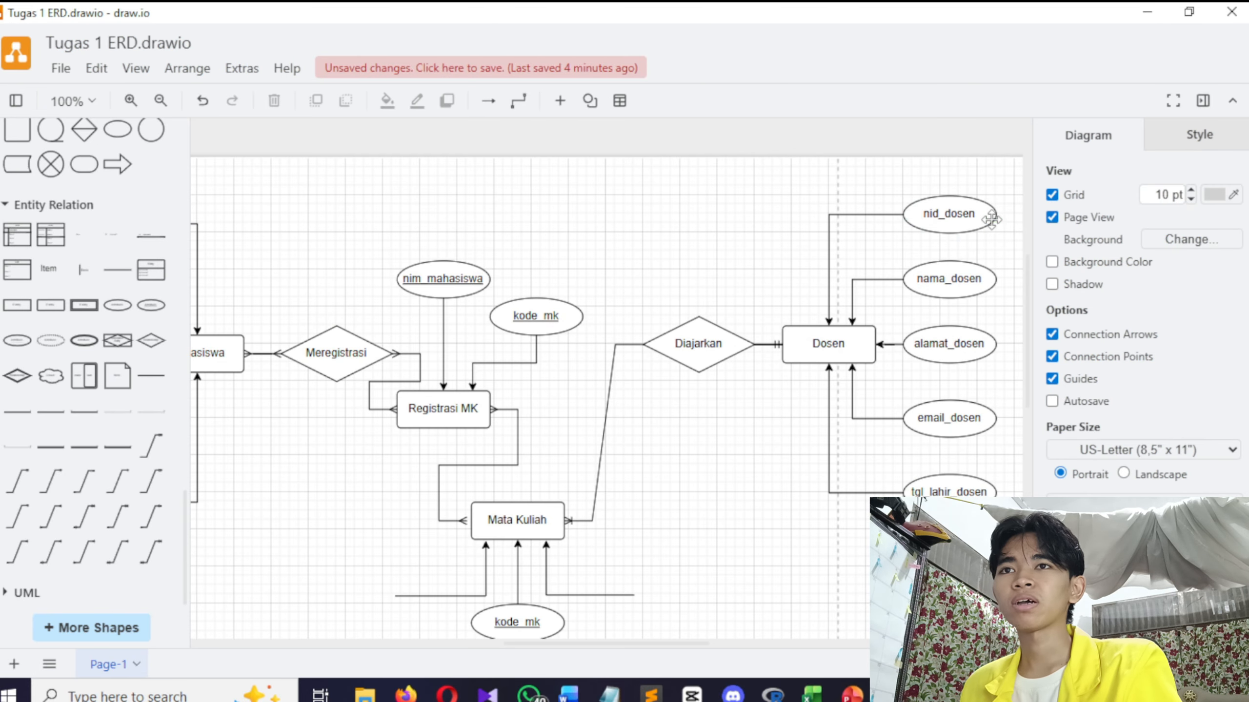
{"action": "double_click", "coordinate": [985, 213]}
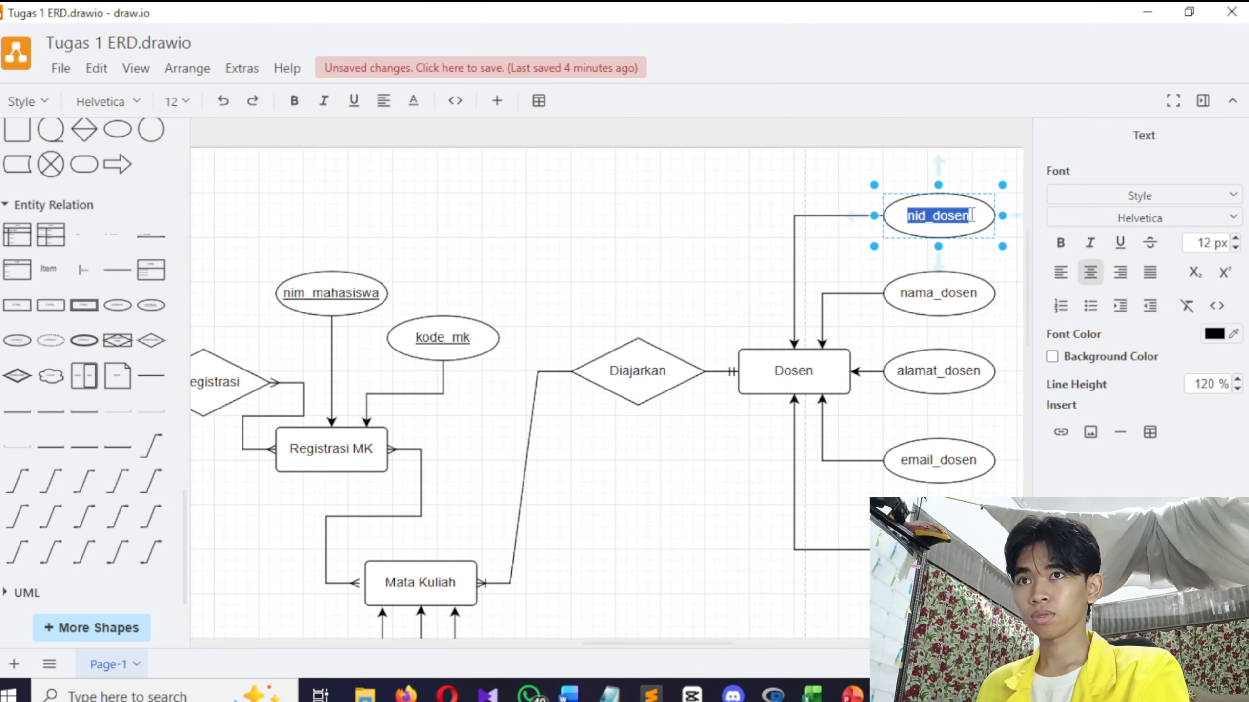
{"action": "left_click", "coordinate": [936, 211]}
{"action": "key", "text": "Delete"}
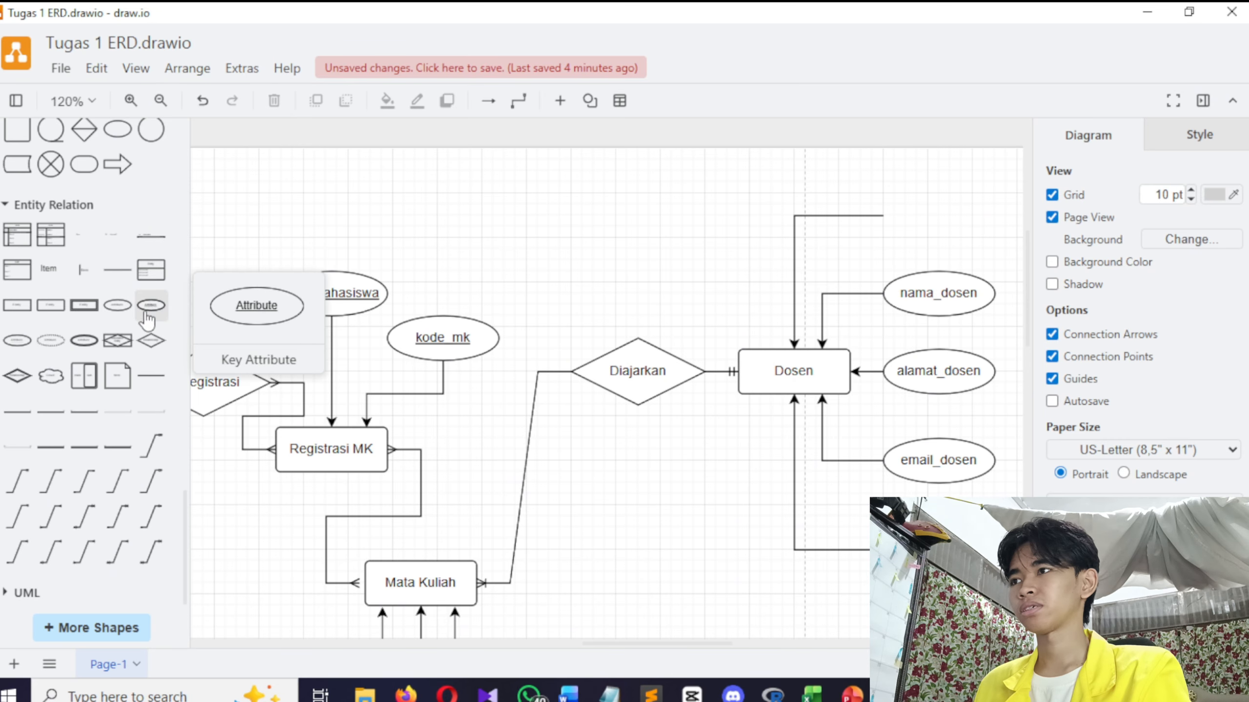
{"action": "key", "text": "ctrl+z"}
{"action": "scroll", "coordinate": [809, 316], "scroll_direction": "down", "scroll_amount": 6}
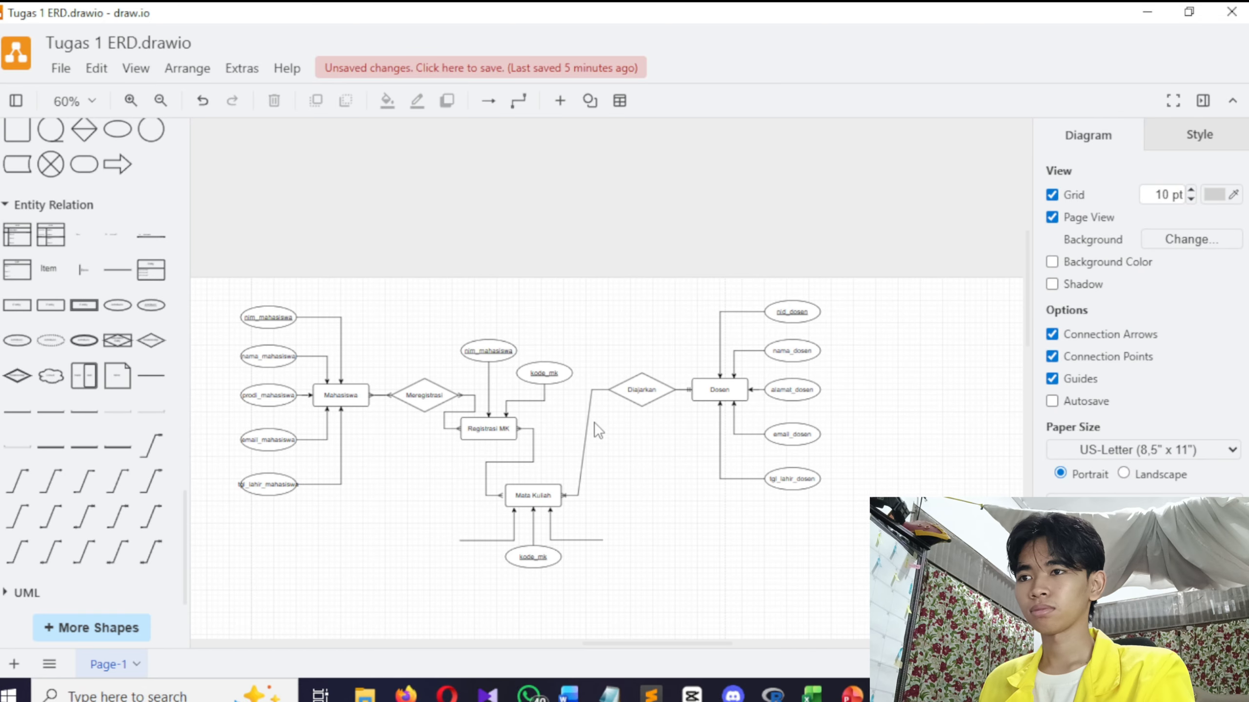
Add plain attribute ellipses labelled sks and nama_mk at the two loose connectors of Mata Kuliah
{"action": "scroll", "coordinate": [567, 499], "scroll_direction": "up", "scroll_amount": 3}
{"action": "scroll", "coordinate": [574, 531], "scroll_direction": "up", "scroll_amount": 3}
{"action": "mouse_move", "coordinate": [117, 305]}
{"action": "left_mouse_down"}
{"action": "mouse_move", "coordinate": [670, 506]}
{"action": "mouse_move", "coordinate": [652, 530]}
{"action": "mouse_move", "coordinate": [337, 512]}
{"action": "left_mouse_up"}
{"action": "double_click", "coordinate": [732, 512]}
{"action": "type", "text": "nama_mk"}
{"action": "double_click", "coordinate": [337, 512]}
{"action": "type", "text": "sks"}
{"action": "left_click", "coordinate": [728, 315]}
{"action": "scroll", "coordinate": [795, 248], "scroll_direction": "down", "scroll_amount": 1}
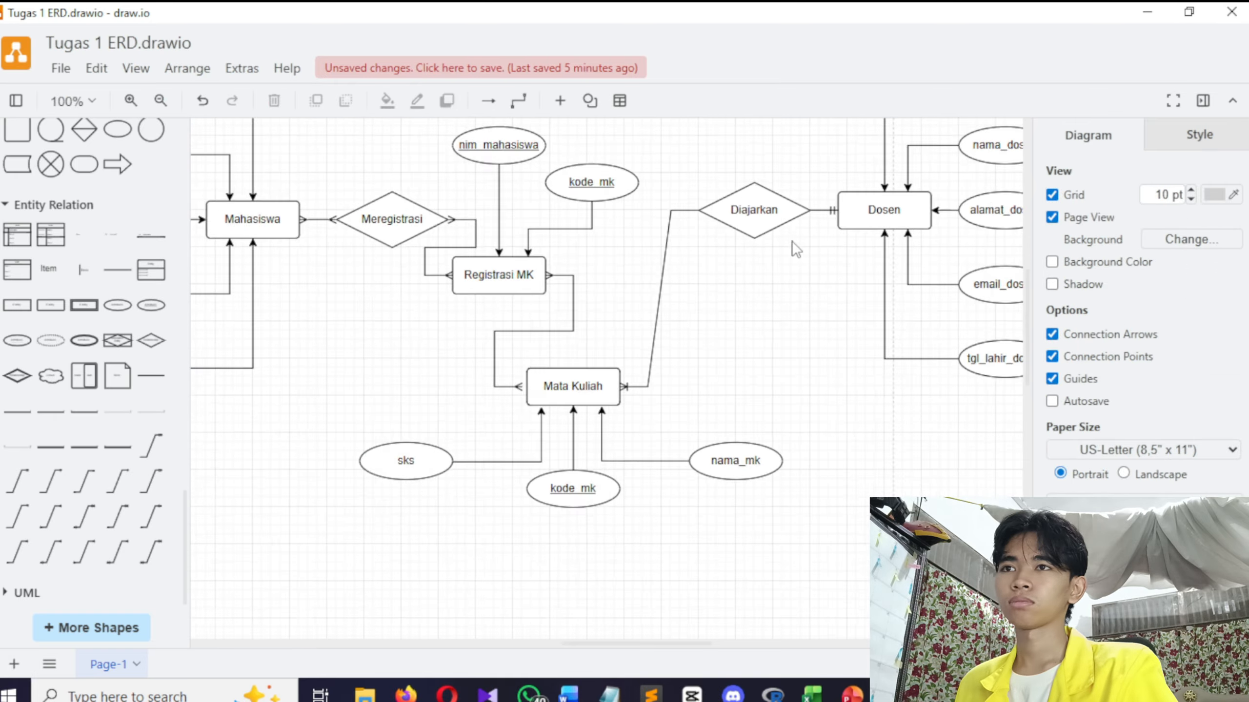
Delete the connector between Mahasiswa and Meregistrasi and look for a replacement cardinality line among the Entity Relation shapes
{"action": "scroll", "coordinate": [536, 338], "scroll_direction": "down", "scroll_amount": 1}
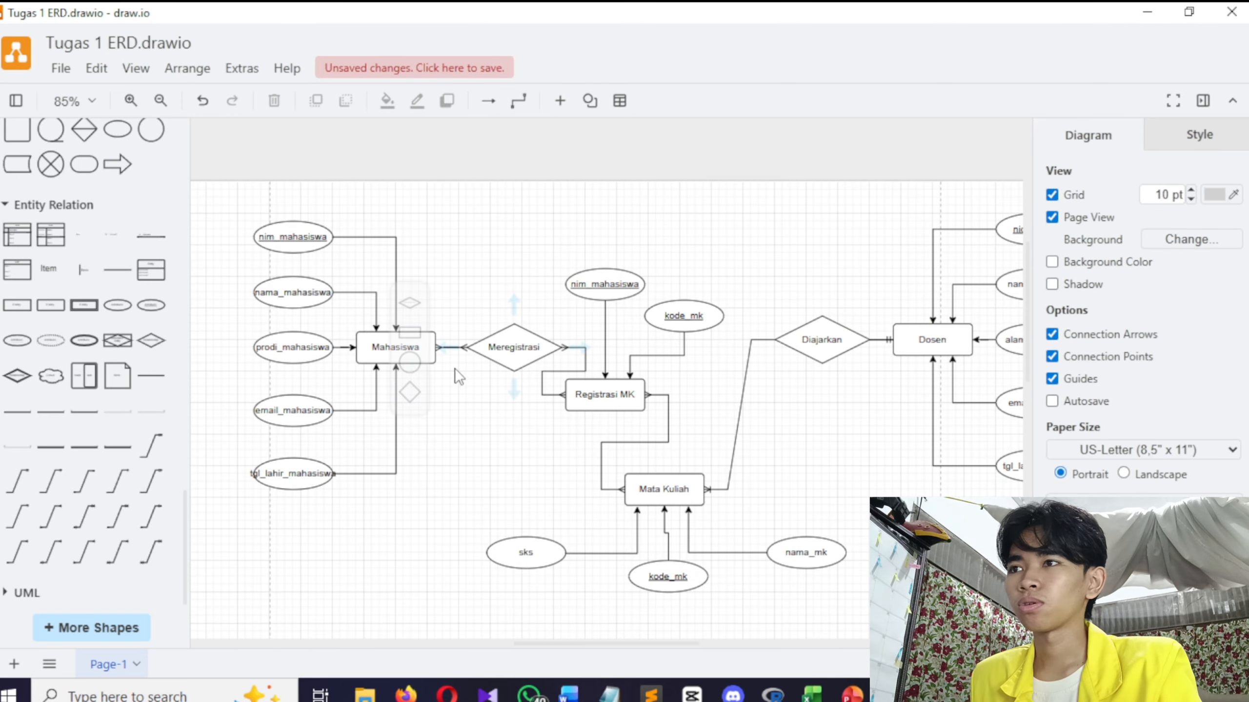
{"action": "scroll", "coordinate": [454, 368], "scroll_direction": "up", "scroll_amount": 2}
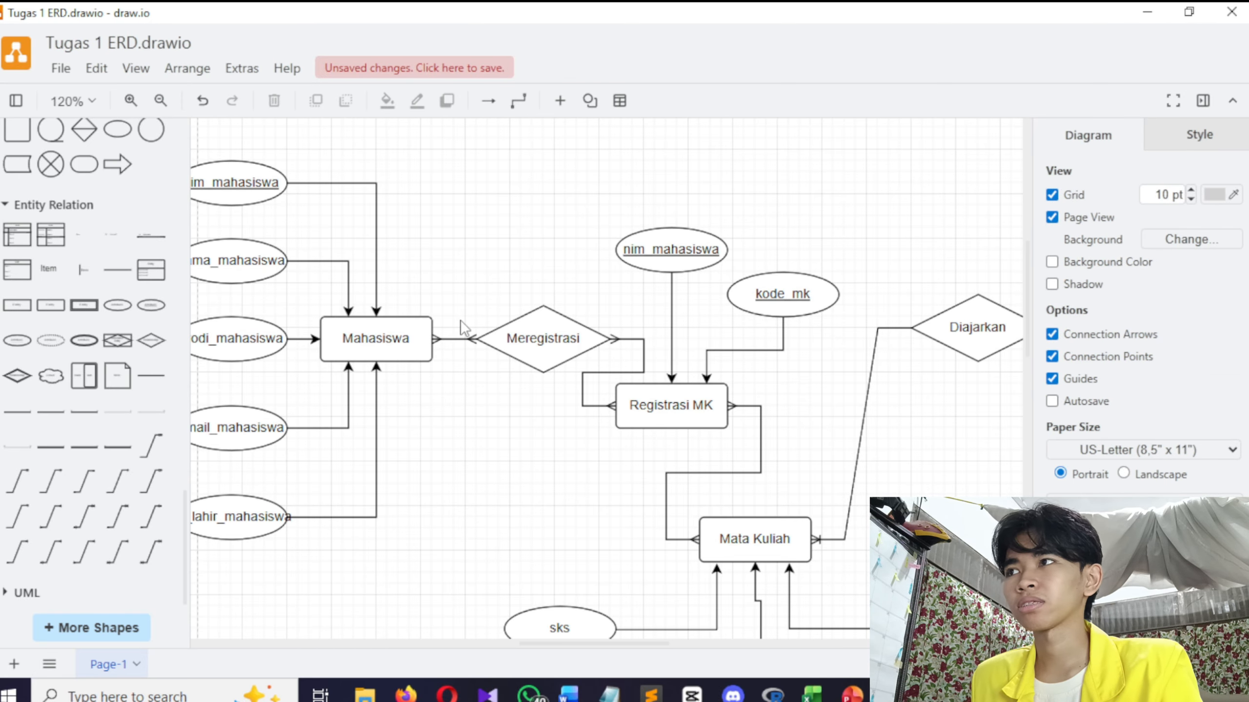
{"action": "scroll", "coordinate": [461, 329], "scroll_direction": "down", "scroll_amount": 2}
{"action": "scroll", "coordinate": [459, 334], "scroll_direction": "up", "scroll_amount": 1}
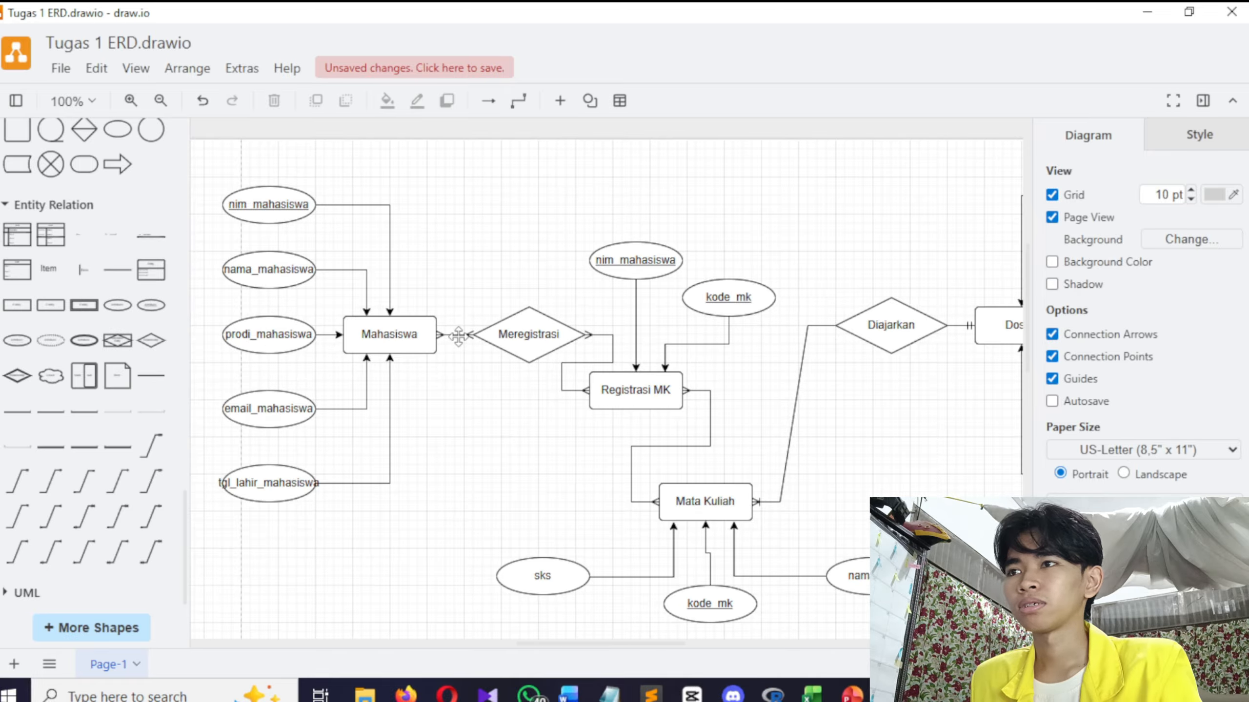
{"action": "left_click", "coordinate": [458, 336]}
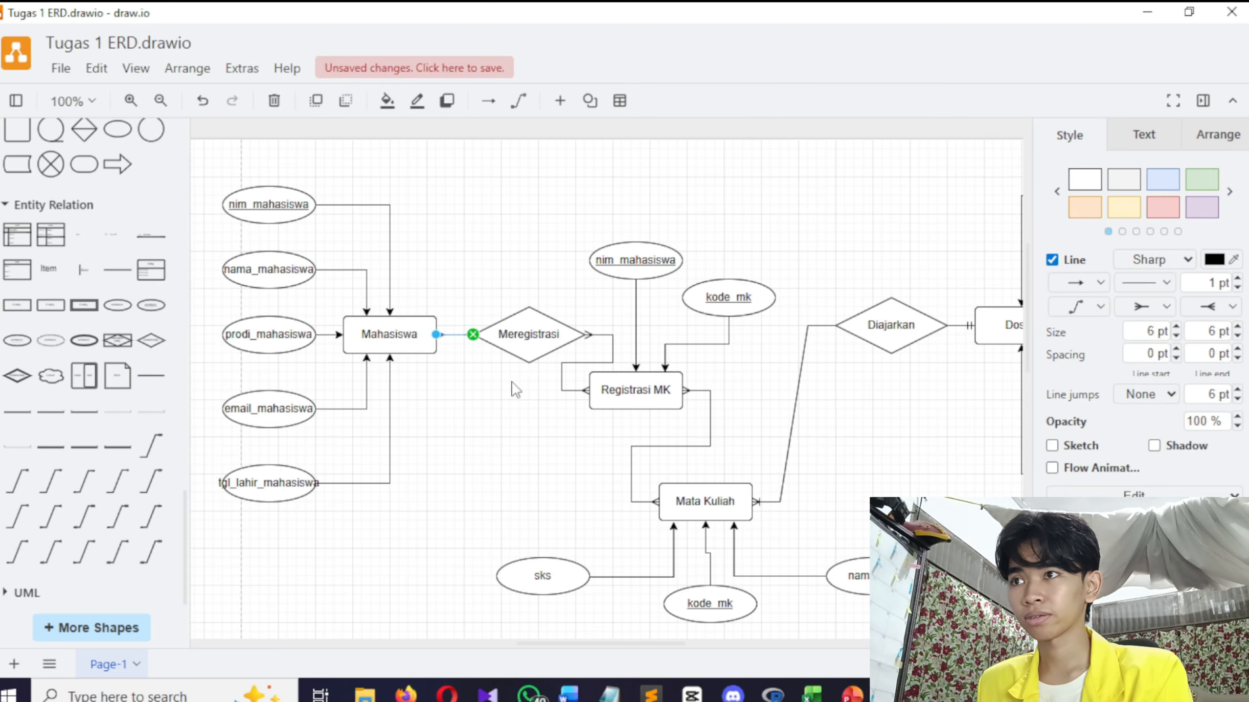
{"action": "key", "text": "Delete"}
{"action": "scroll", "coordinate": [466, 318], "scroll_direction": "up", "scroll_amount": 2}
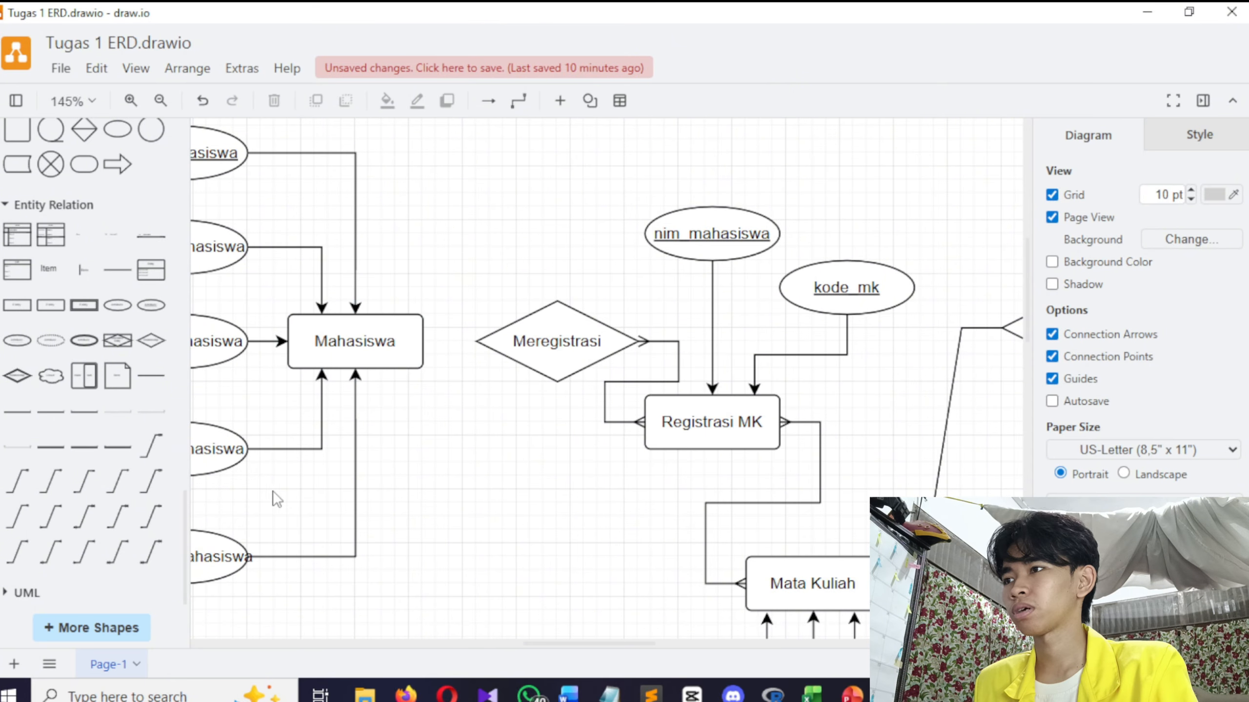
{"action": "mouse_move", "coordinate": [27, 482]}
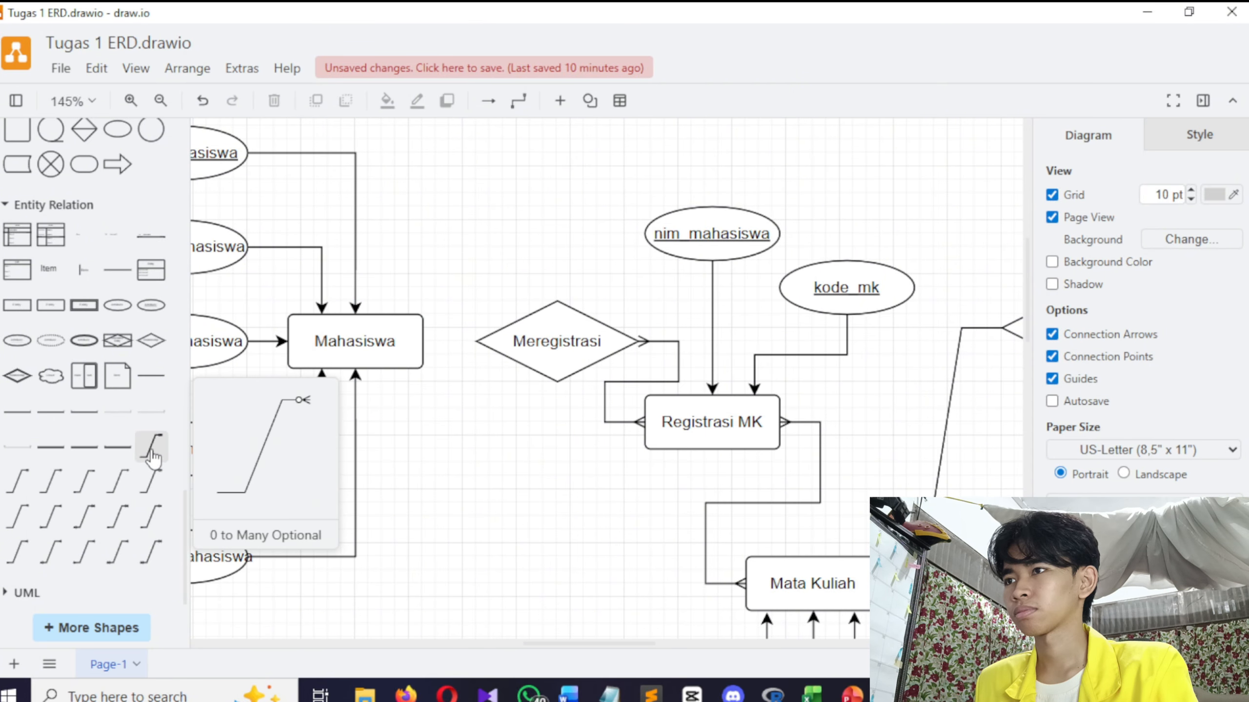
{"action": "mouse_move", "coordinate": [106, 425]}
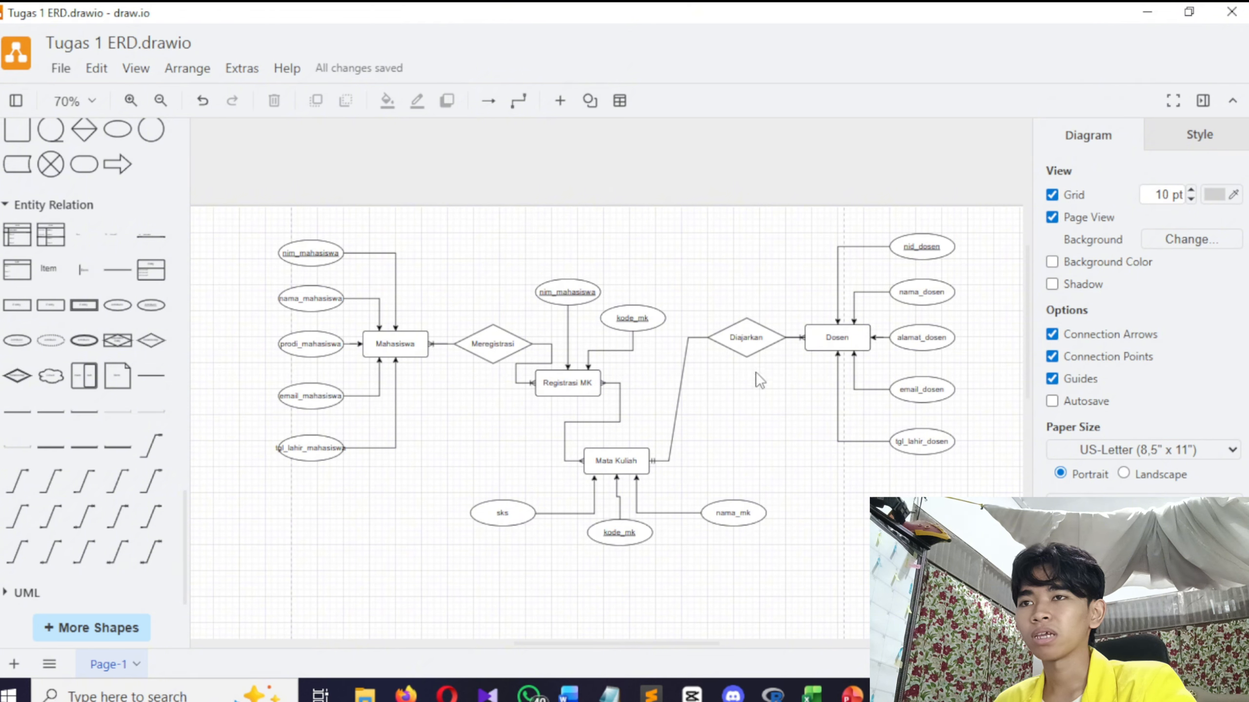
Examine the cardinality line connecting Diajarkan to Mata Kuliah and its place in the whole diagram
{"action": "scroll", "coordinate": [704, 440], "scroll_direction": "up", "scroll_amount": 3}
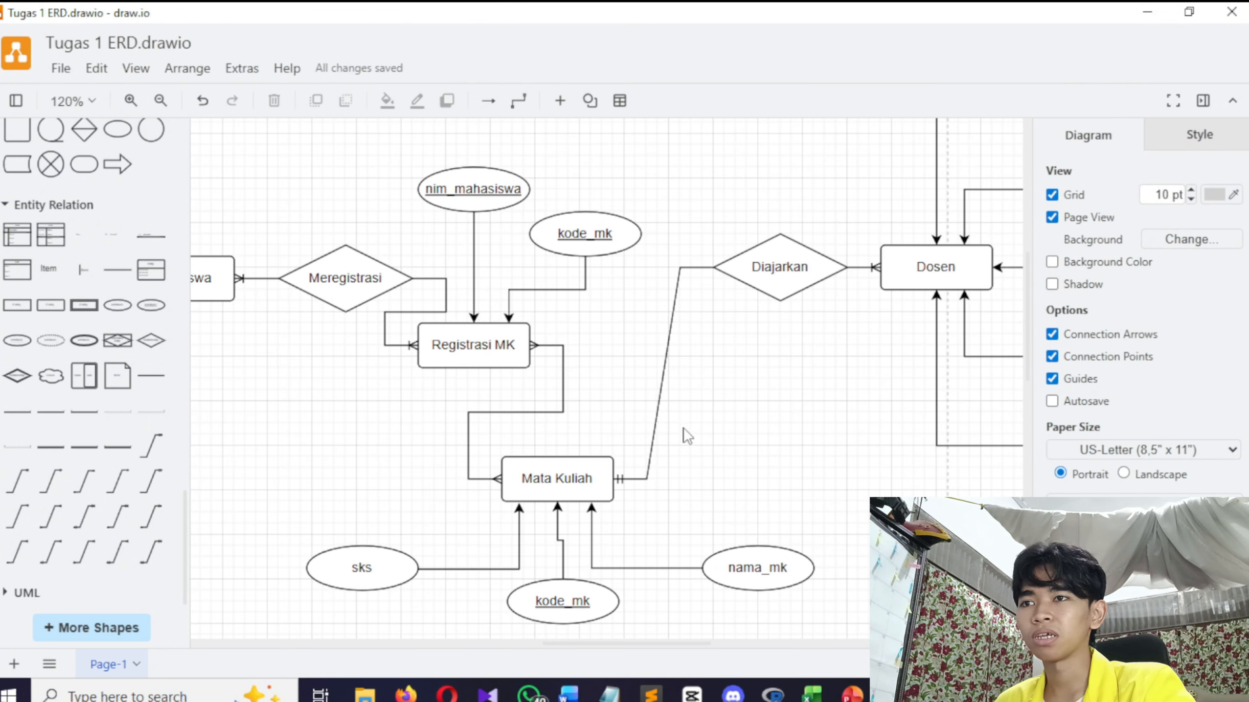
{"action": "left_click", "coordinate": [667, 348]}
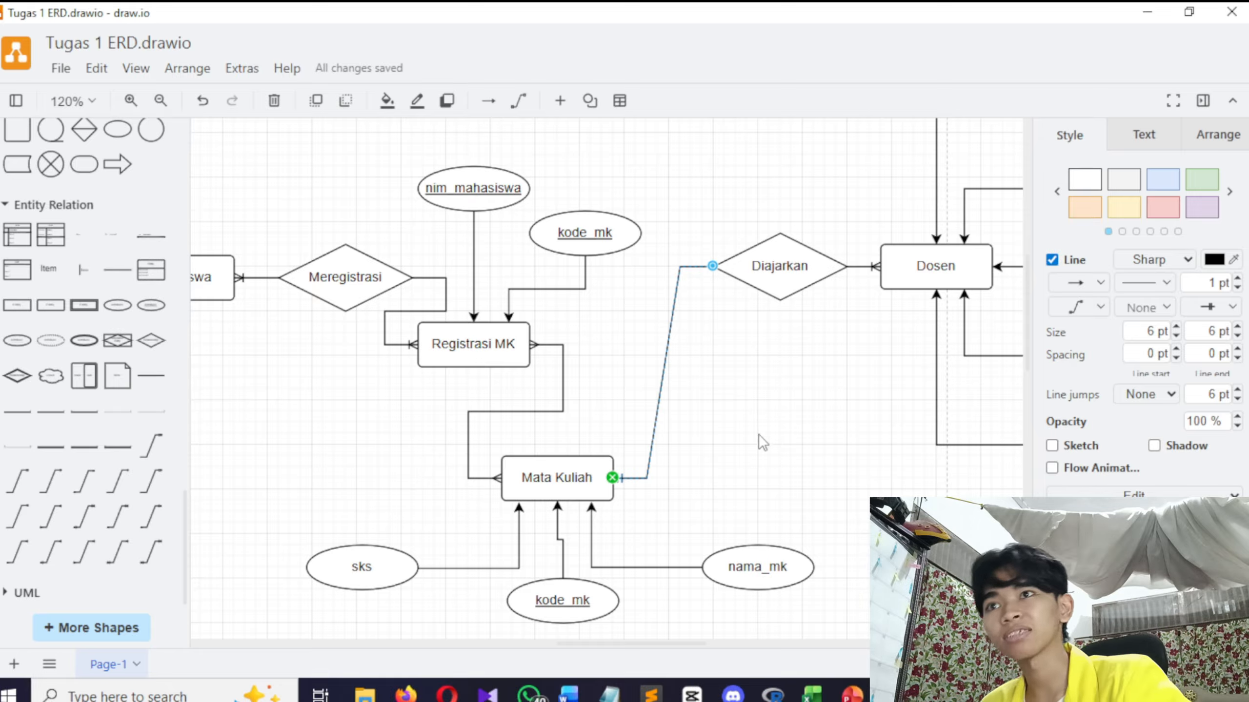
{"action": "left_click", "coordinate": [808, 203]}
{"action": "scroll", "coordinate": [787, 276], "scroll_direction": "down", "scroll_amount": 3}
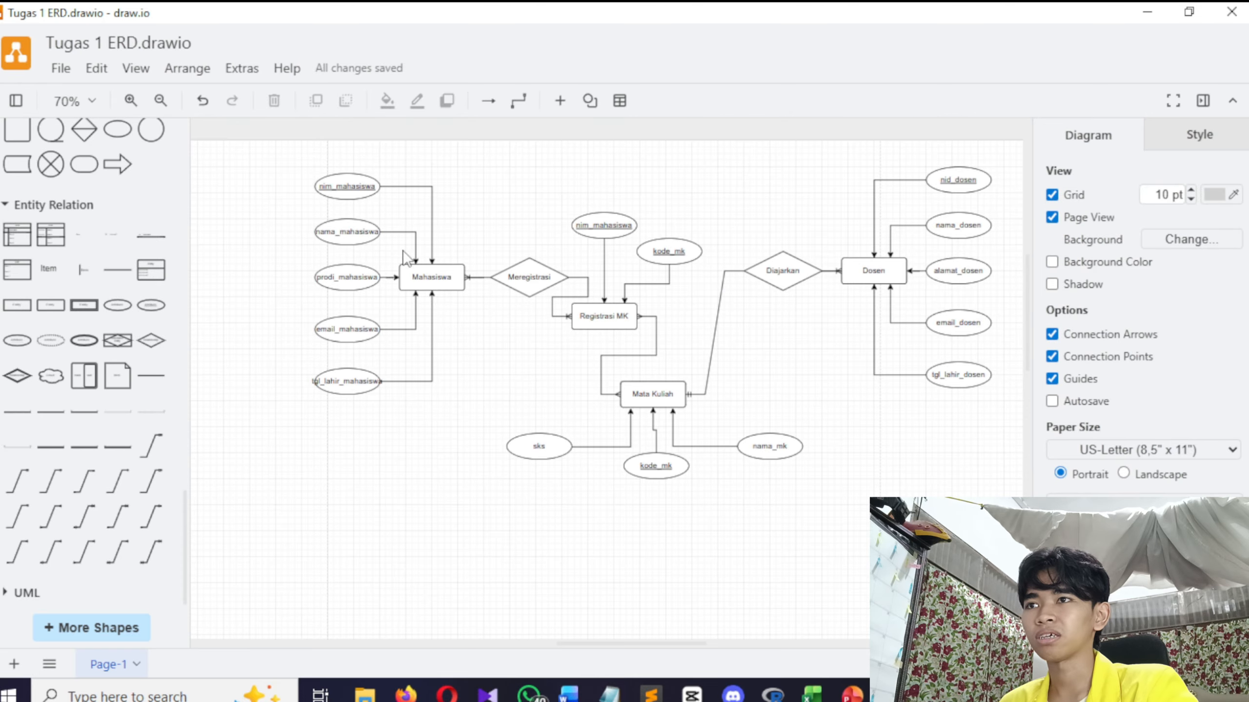
Review the cardinality lines from Meregistrasi to Mahasiswa and to Registrasi MK
{"action": "scroll", "coordinate": [532, 256], "scroll_direction": "up", "scroll_amount": 1}
{"action": "scroll", "coordinate": [533, 255], "scroll_direction": "up", "scroll_amount": 2}
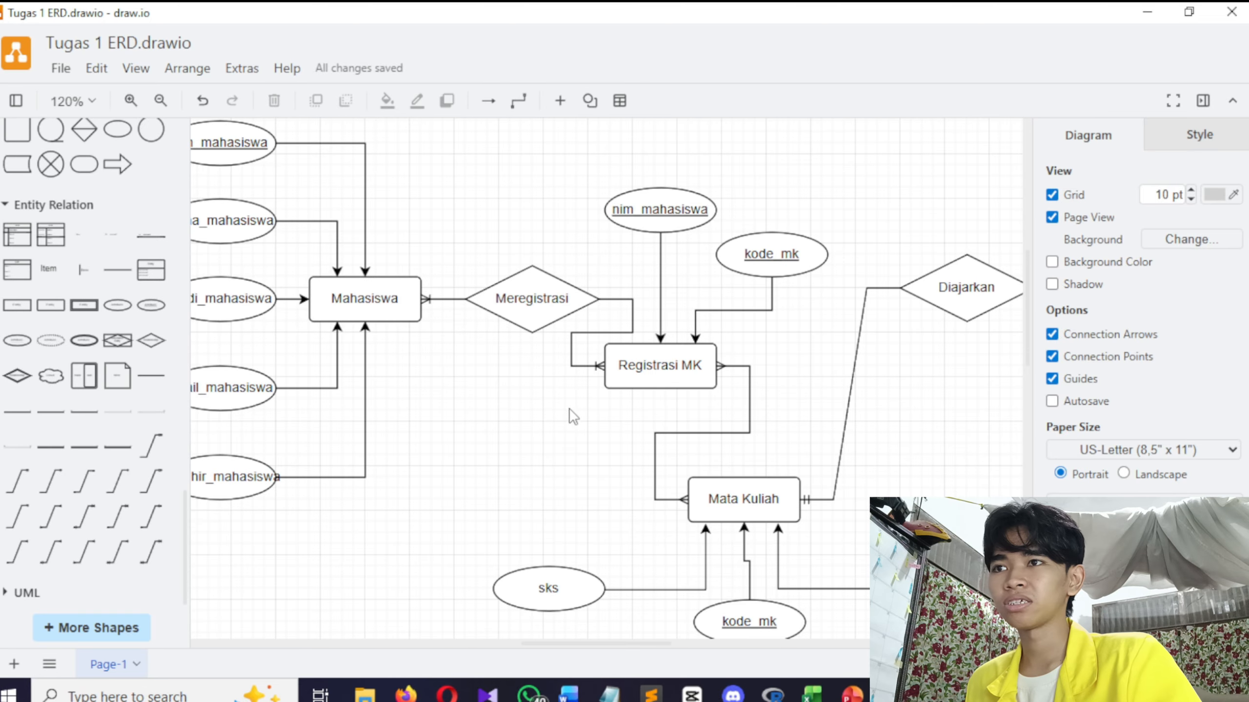
{"action": "left_click", "coordinate": [582, 364]}
{"action": "left_click", "coordinate": [441, 299]}
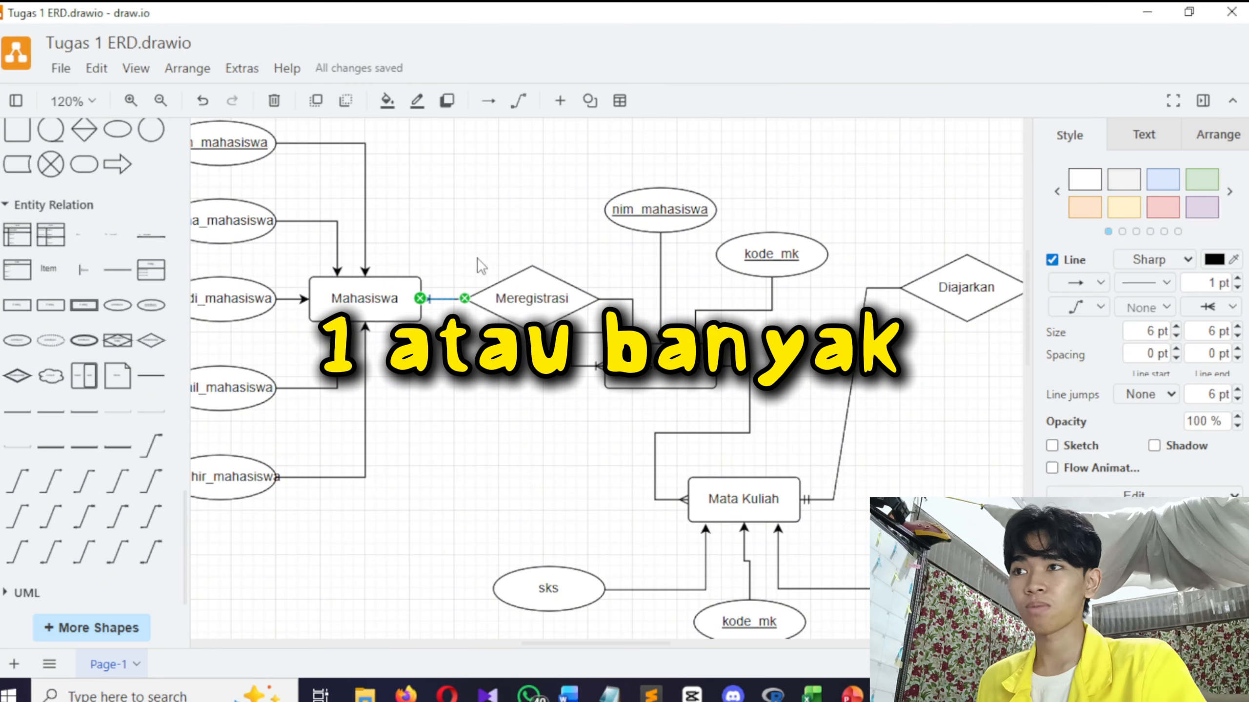
{"action": "left_click", "coordinate": [447, 238]}
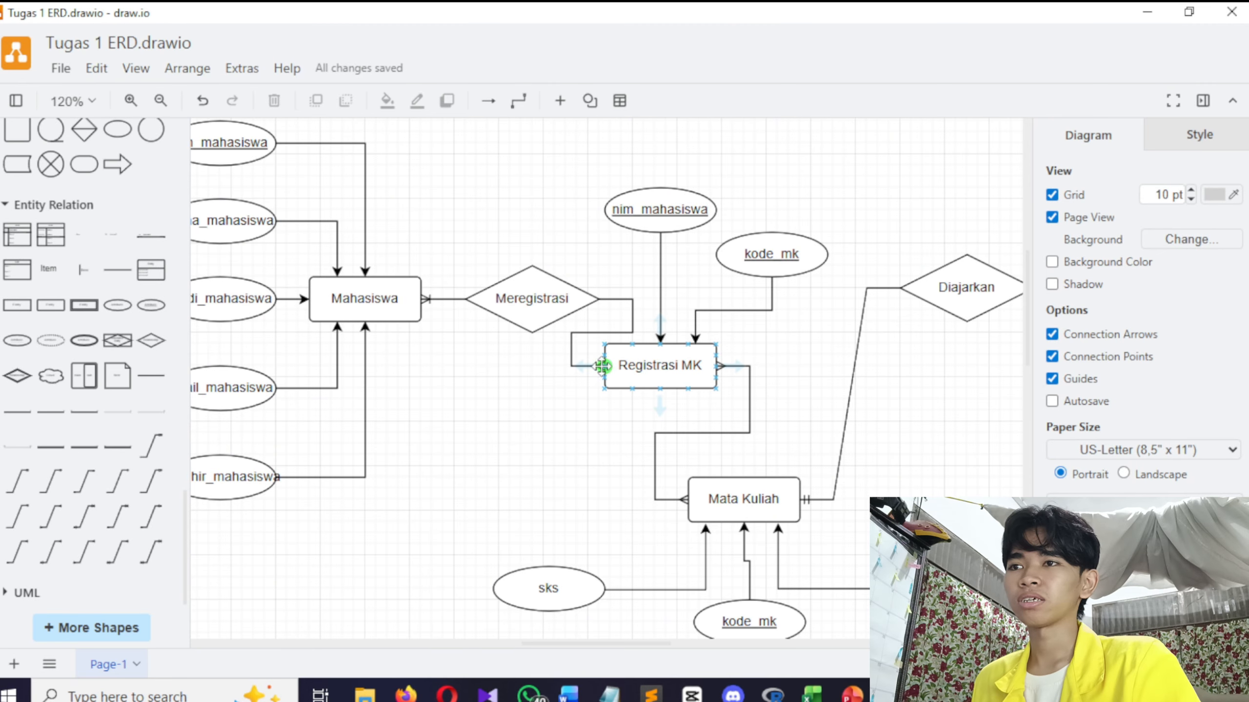
{"action": "left_click", "coordinate": [577, 334]}
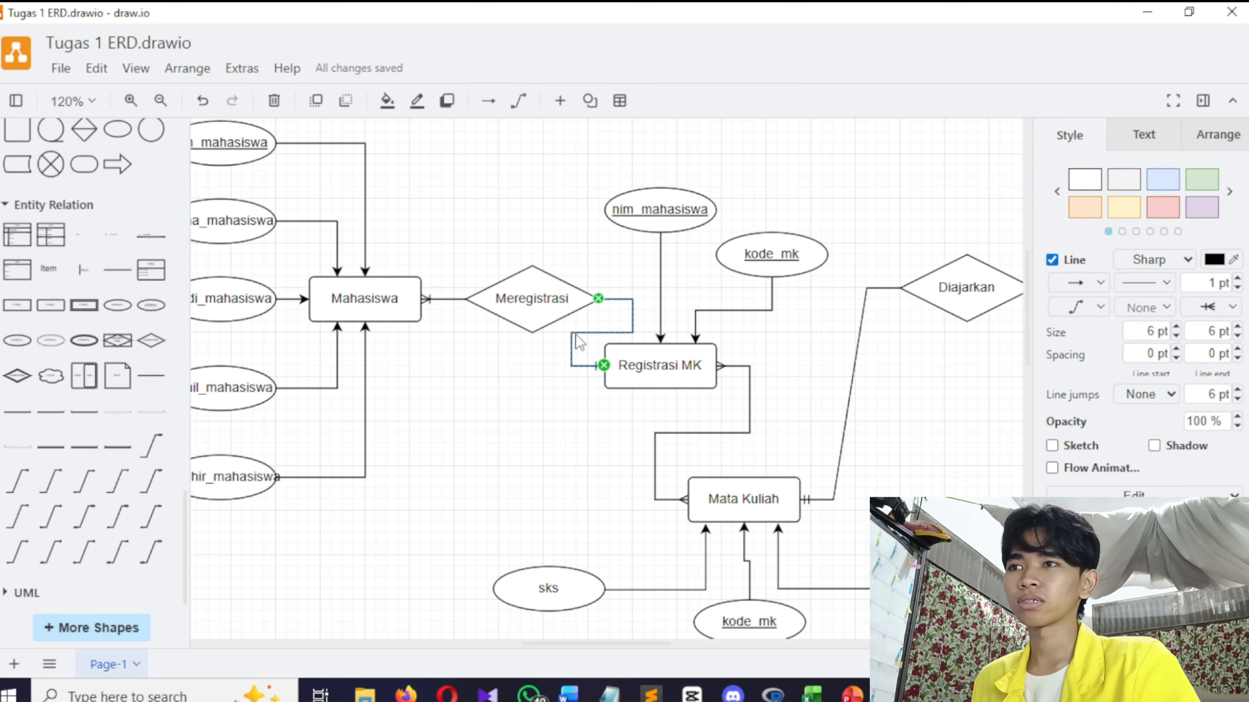
{"action": "left_click", "coordinate": [603, 272]}
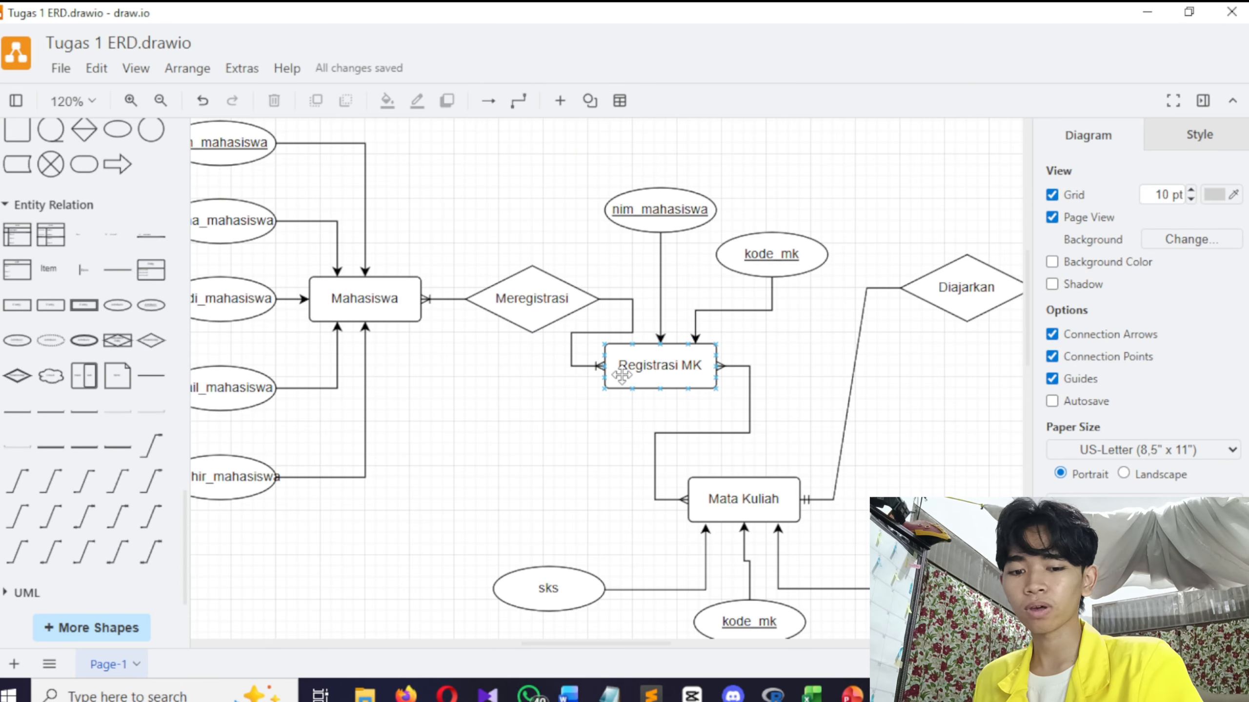
{"action": "scroll", "coordinate": [620, 376], "scroll_direction": "up", "scroll_amount": 1}
{"action": "scroll", "coordinate": [629, 354], "scroll_direction": "down", "scroll_amount": 1}
{"action": "scroll", "coordinate": [634, 345], "scroll_direction": "down", "scroll_amount": 2}
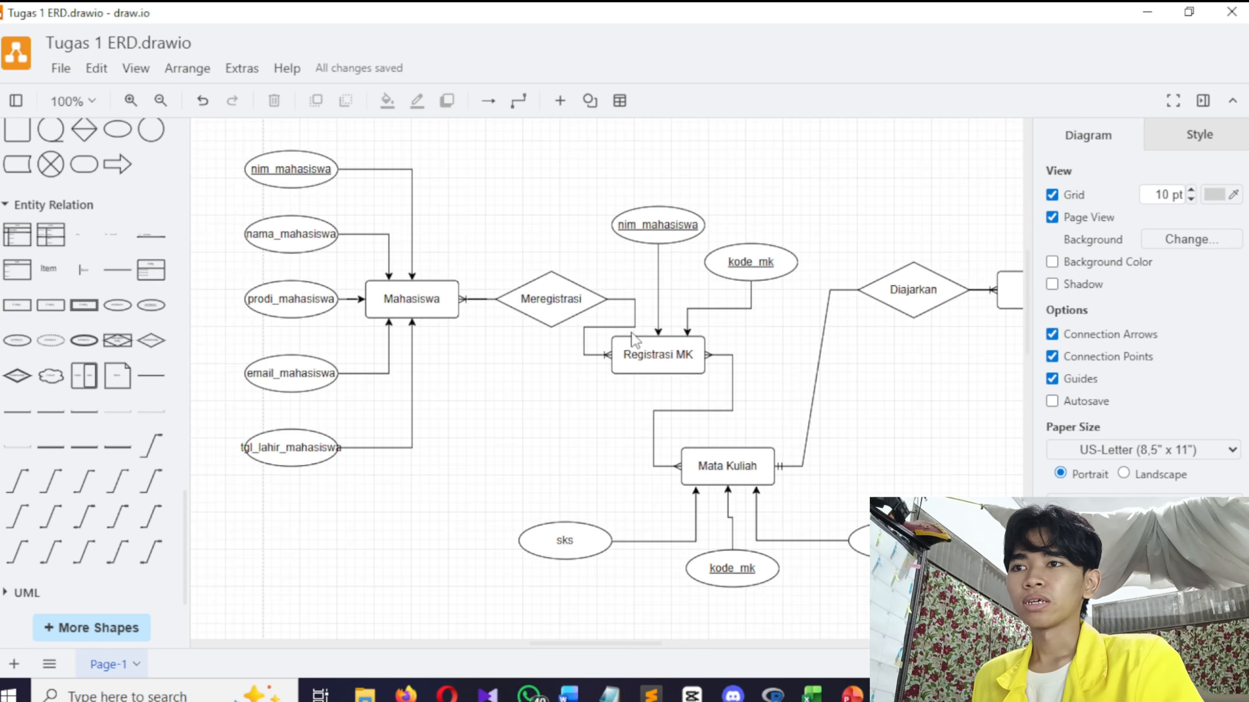
{"action": "scroll", "coordinate": [865, 418], "scroll_direction": "up", "scroll_amount": 1}
{"action": "scroll", "coordinate": [876, 428], "scroll_direction": "up", "scroll_amount": 1}
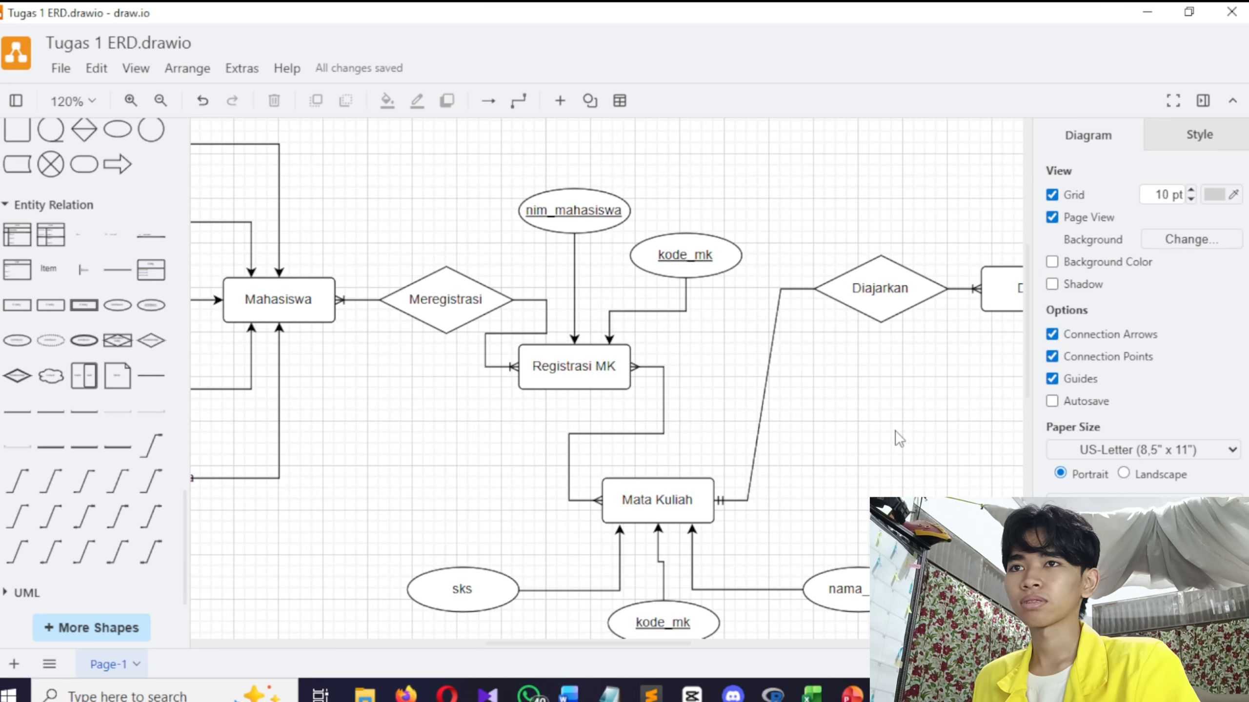
Review the Dosen side of the diagram and the cardinality marking where the Diajarkan line meets Mata Kuliah
{"action": "scroll", "coordinate": [900, 440], "scroll_direction": "down", "scroll_amount": 2}
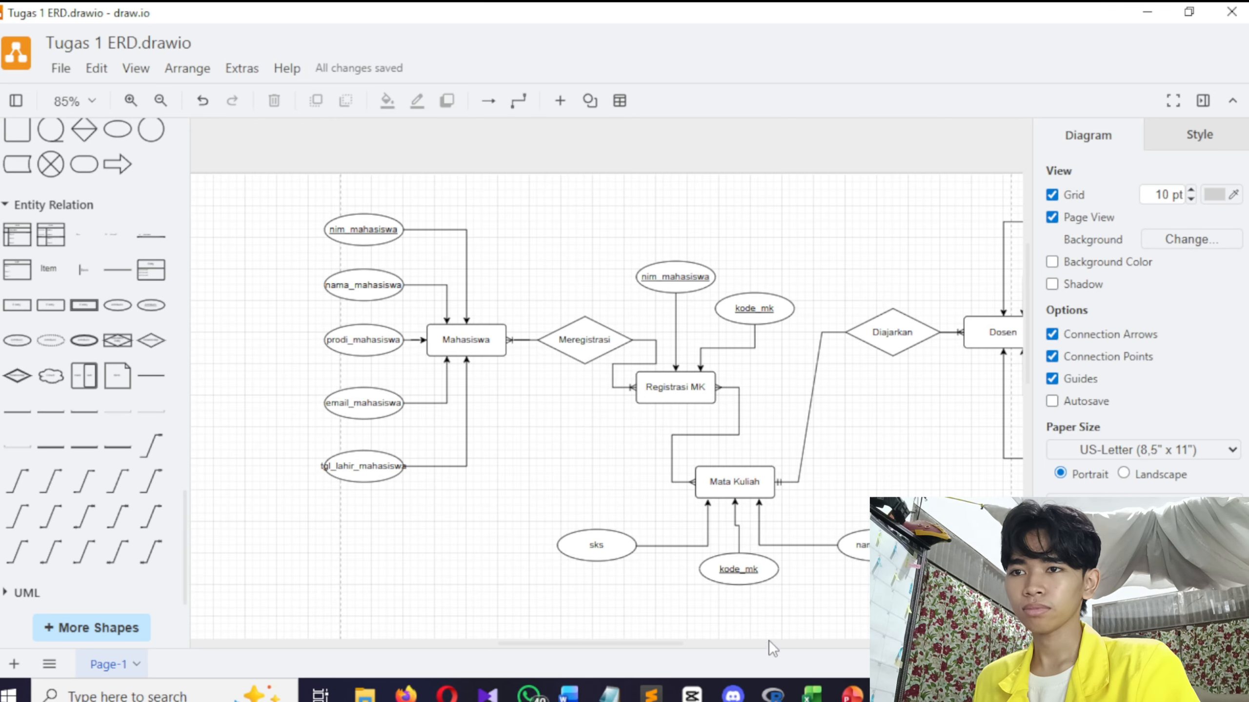
{"action": "left_click", "coordinate": [741, 645]}
{"action": "left_click_drag", "start_coordinate": [742, 642], "coordinate": [636, 650]}
{"action": "scroll", "coordinate": [723, 508], "scroll_direction": "up", "scroll_amount": 1}
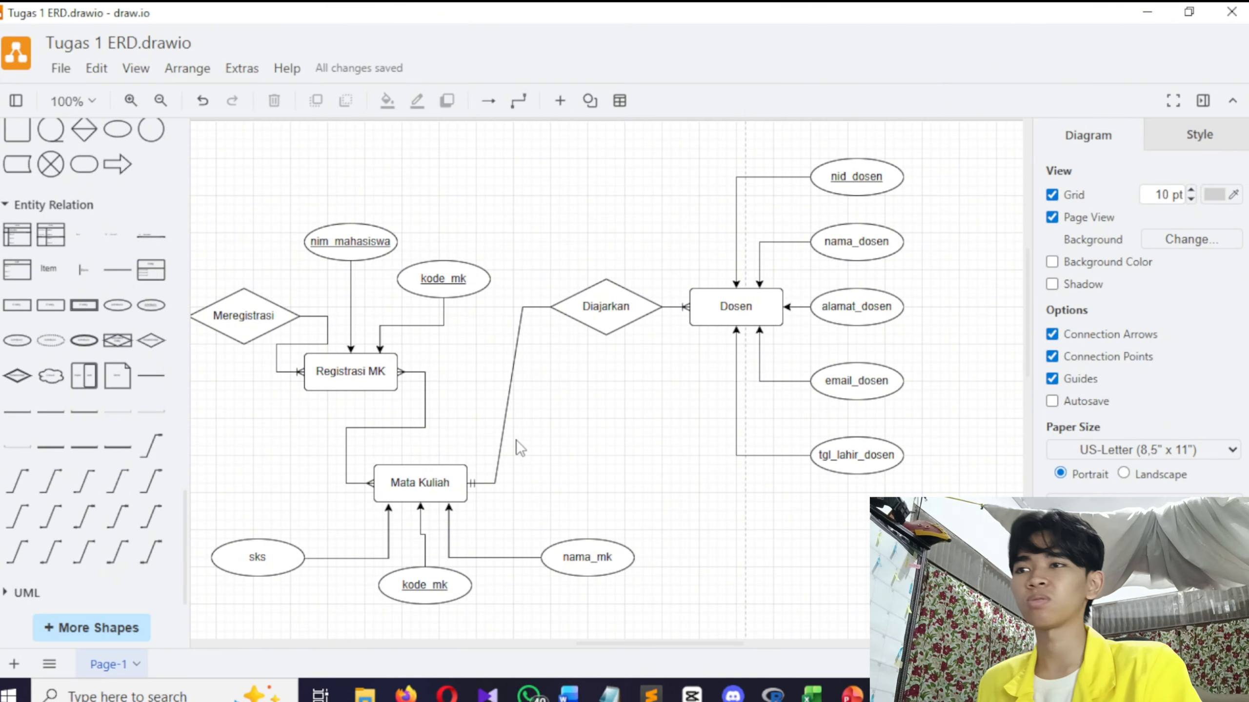
{"action": "left_click", "coordinate": [502, 432]}
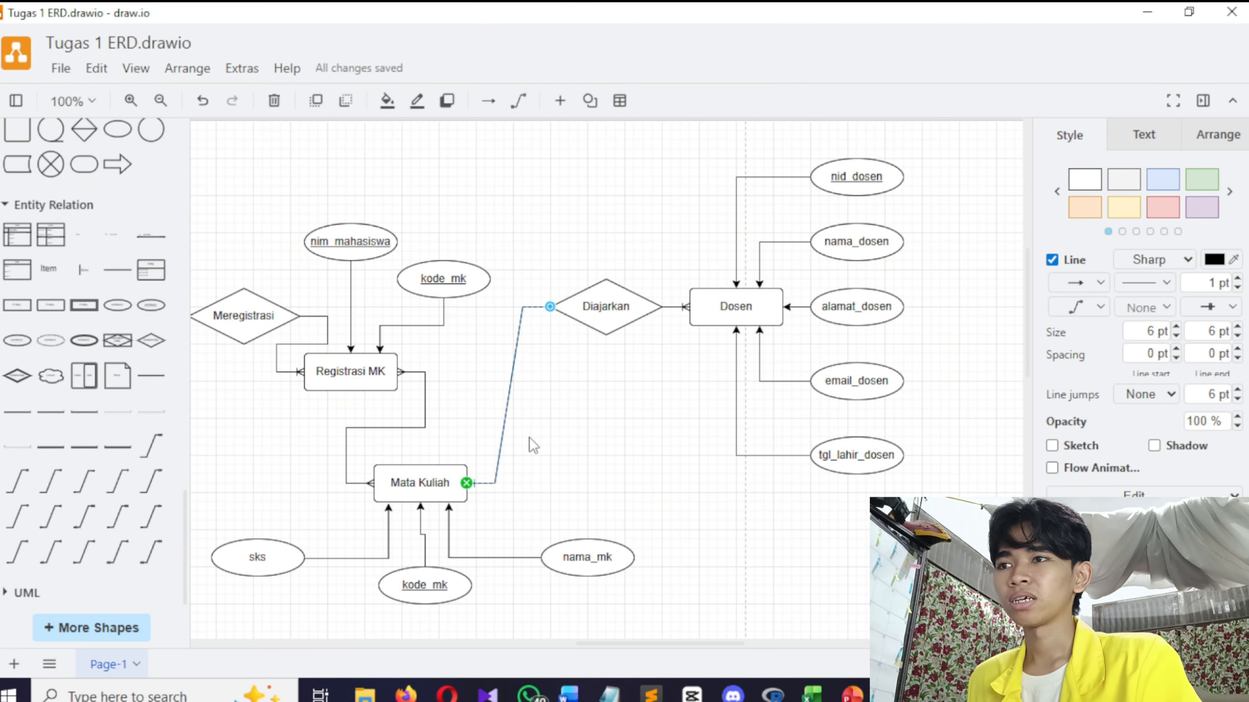
{"action": "left_click", "coordinate": [615, 445]}
{"action": "left_click", "coordinate": [493, 475]}
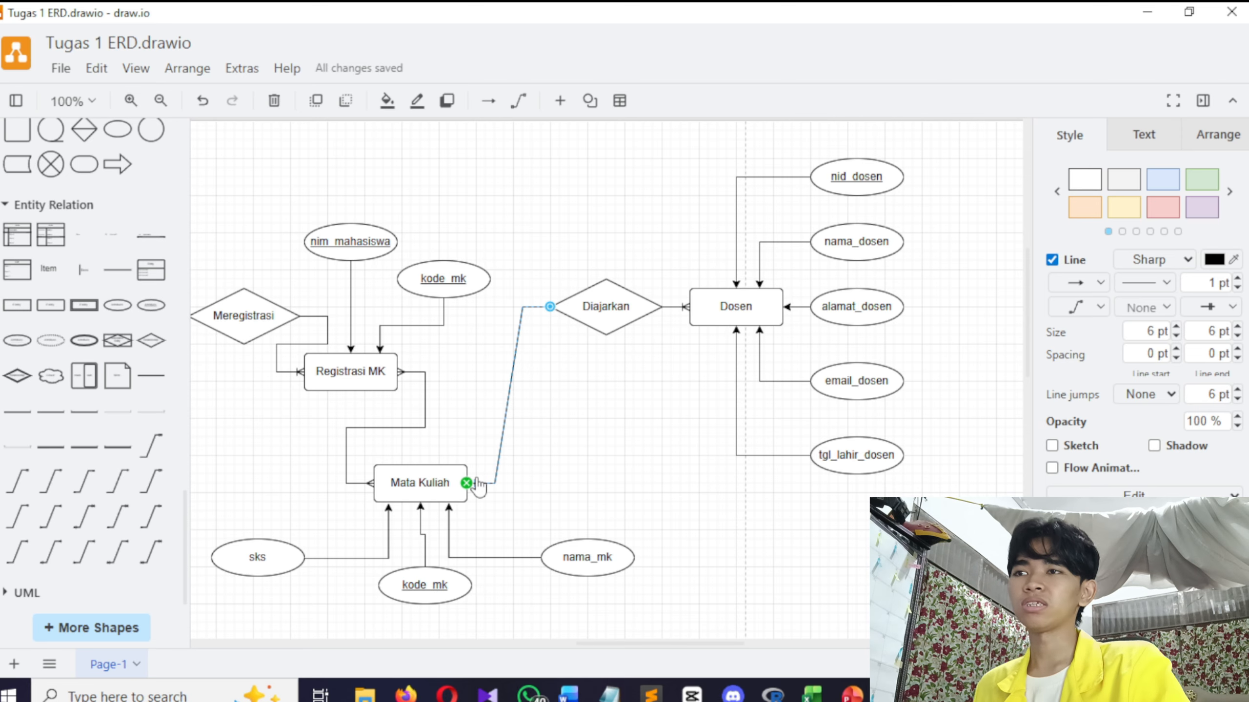
{"action": "left_click_drag", "start_coordinate": [477, 483], "coordinate": [476, 483]}
{"action": "left_click", "coordinate": [525, 431]}
{"action": "left_click", "coordinate": [493, 478]}
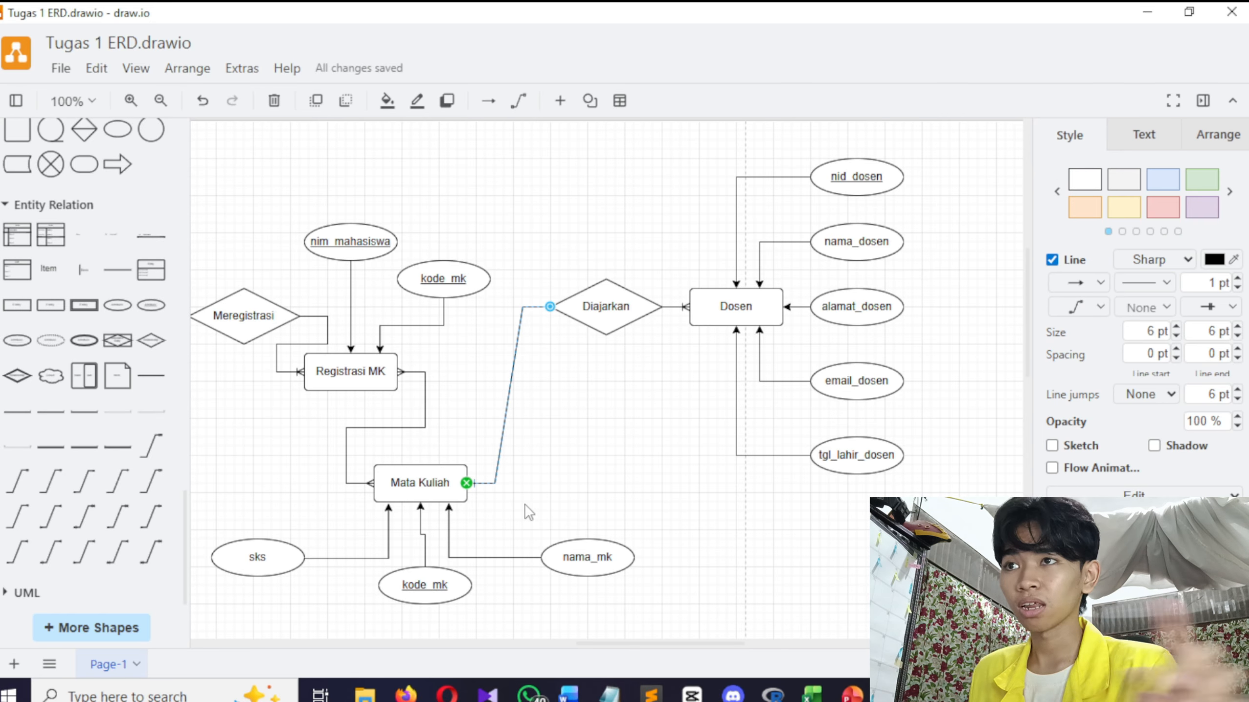
{"action": "left_click", "coordinate": [582, 199]}
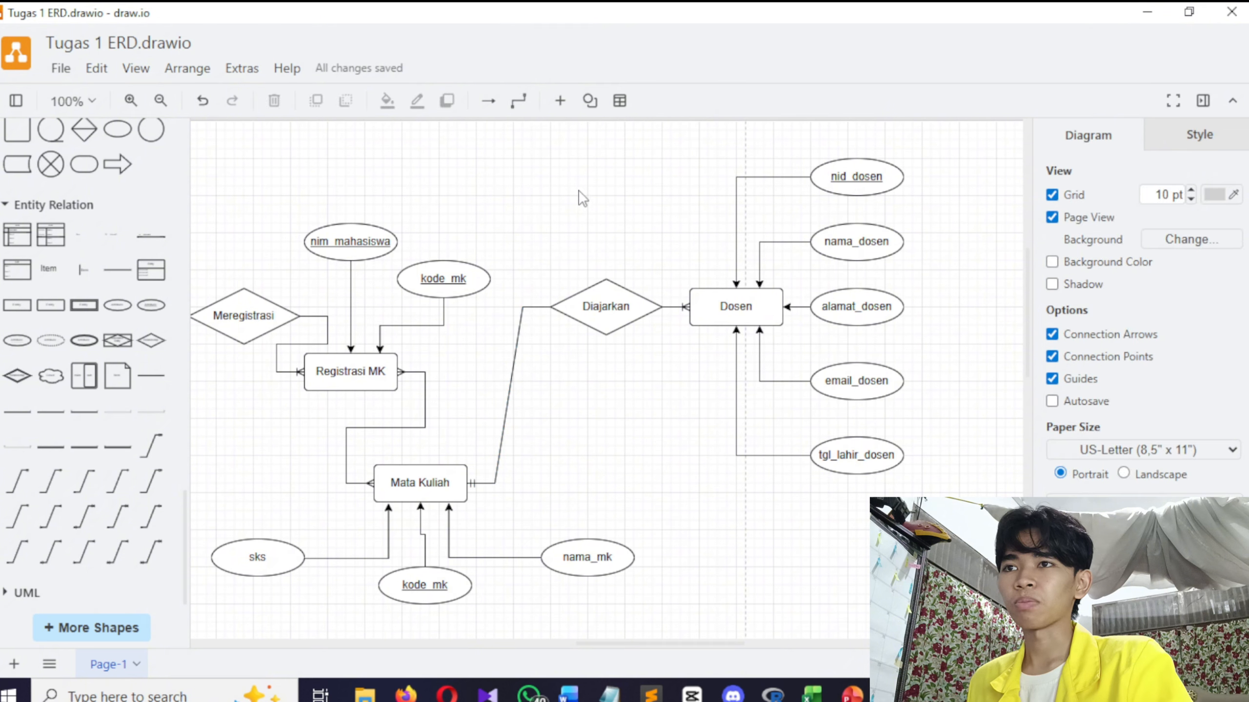
Examine the cardinality marking on the line connecting Diajarkan to Dosen
{"action": "left_click", "coordinate": [741, 317]}
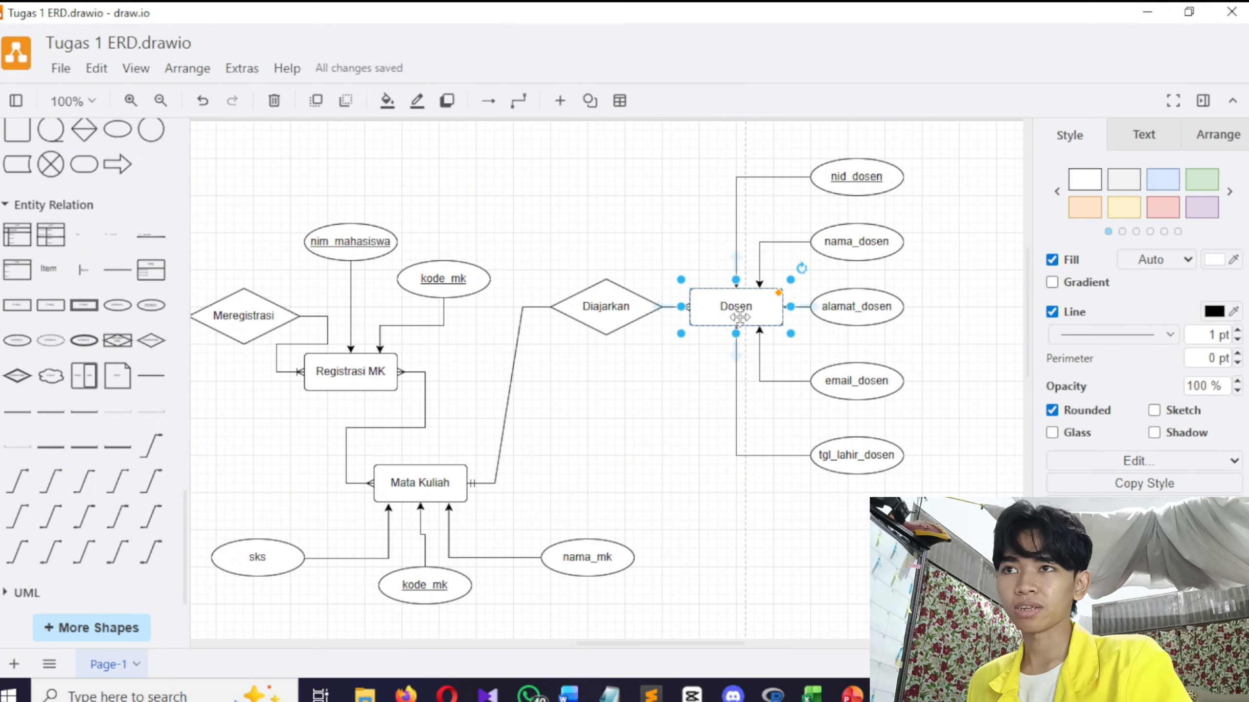
{"action": "left_click", "coordinate": [633, 274]}
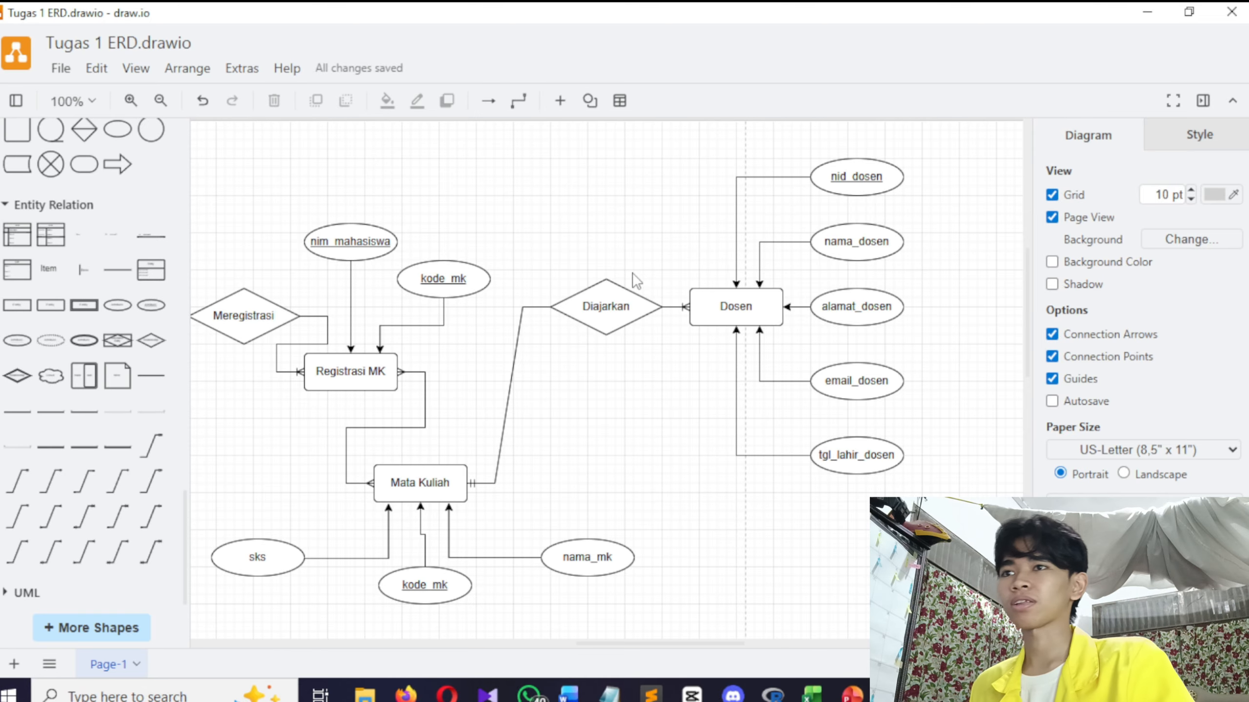
{"action": "scroll", "coordinate": [657, 296], "scroll_direction": "up", "scroll_amount": 1}
{"action": "scroll", "coordinate": [658, 295], "scroll_direction": "up", "scroll_amount": 1}
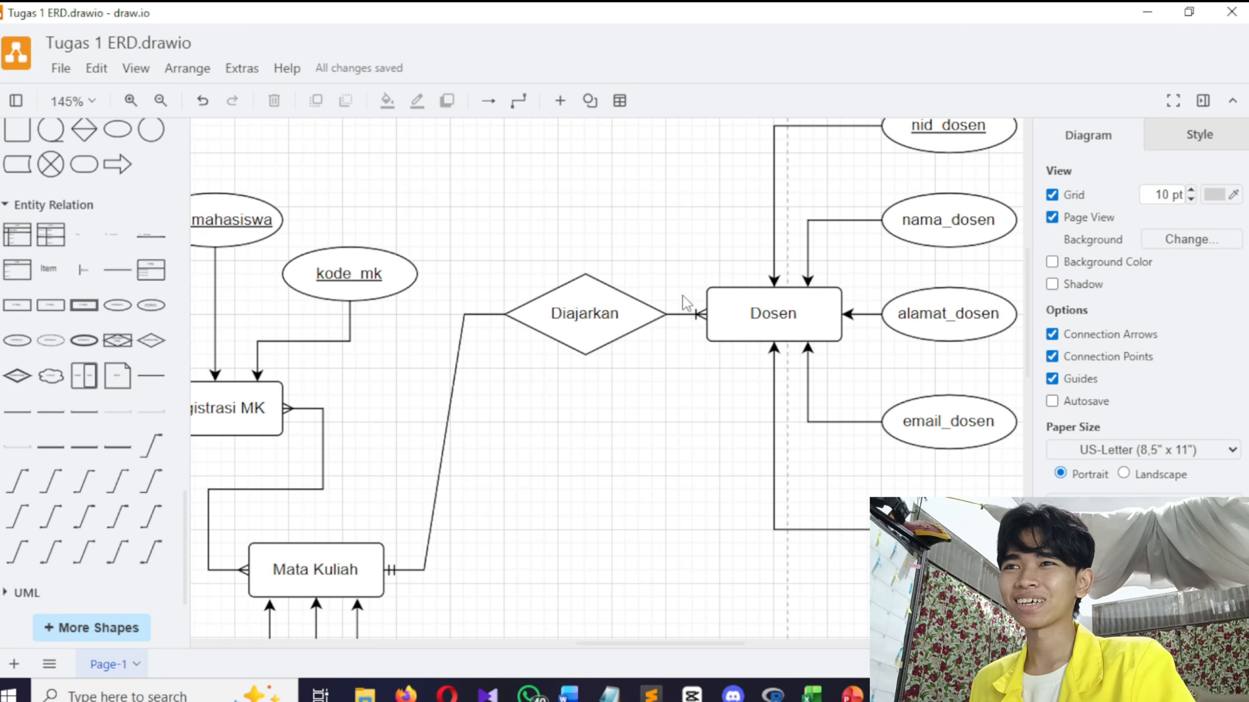
{"action": "left_click", "coordinate": [693, 313]}
{"action": "left_click", "coordinate": [675, 295]}
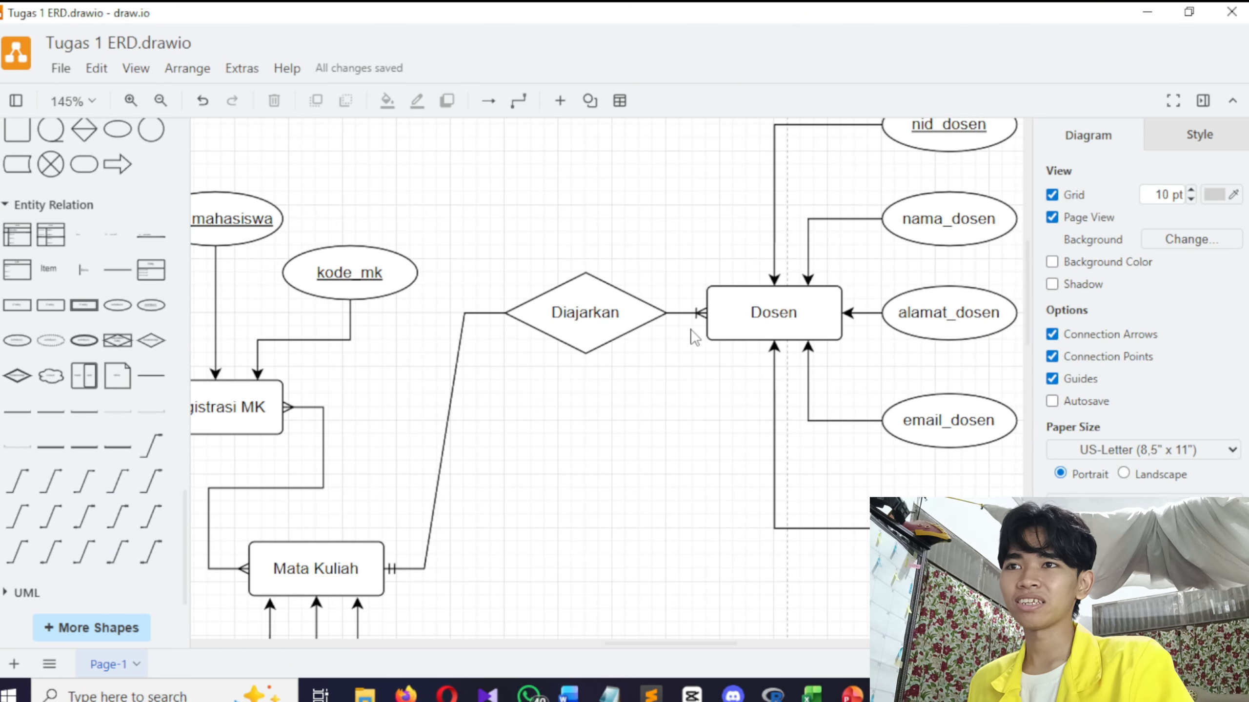
{"action": "left_click", "coordinate": [685, 312]}
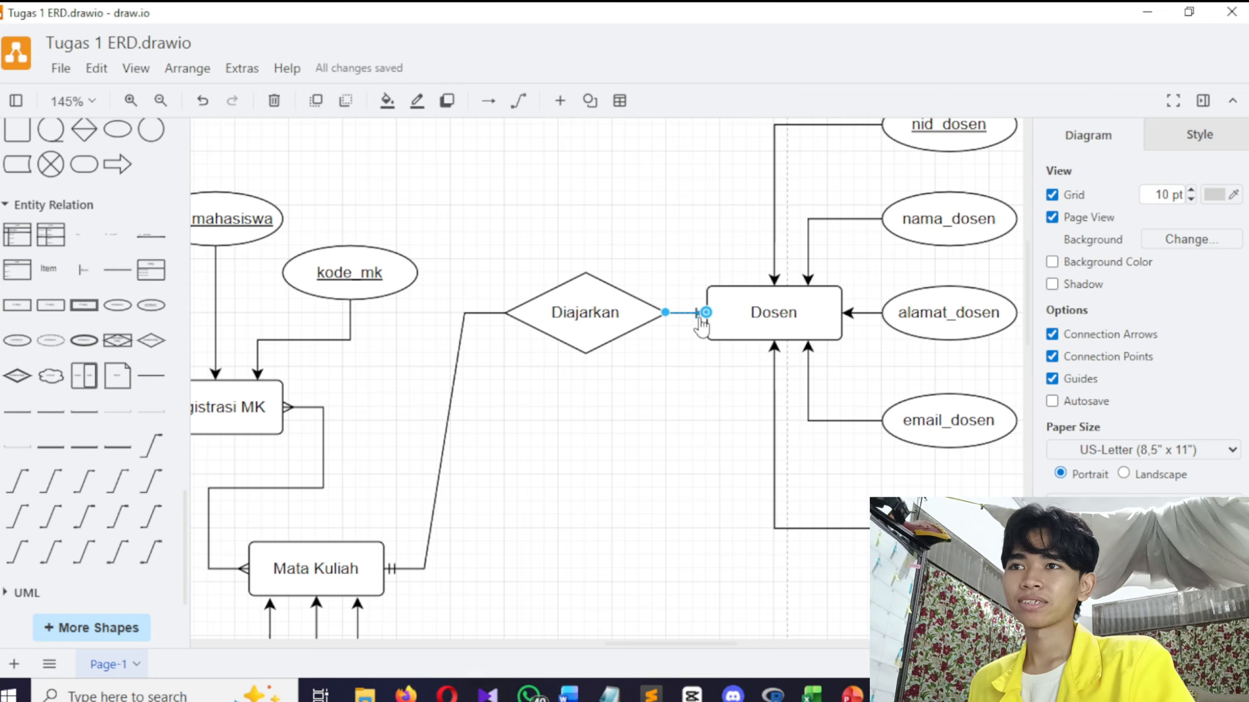
{"action": "left_click", "coordinate": [702, 224]}
Review the complete ERD from Mahasiswa through Registrasi MK and Mata Kuliah to Dosen in one view
{"action": "scroll", "coordinate": [696, 278], "scroll_direction": "down", "scroll_amount": 4}
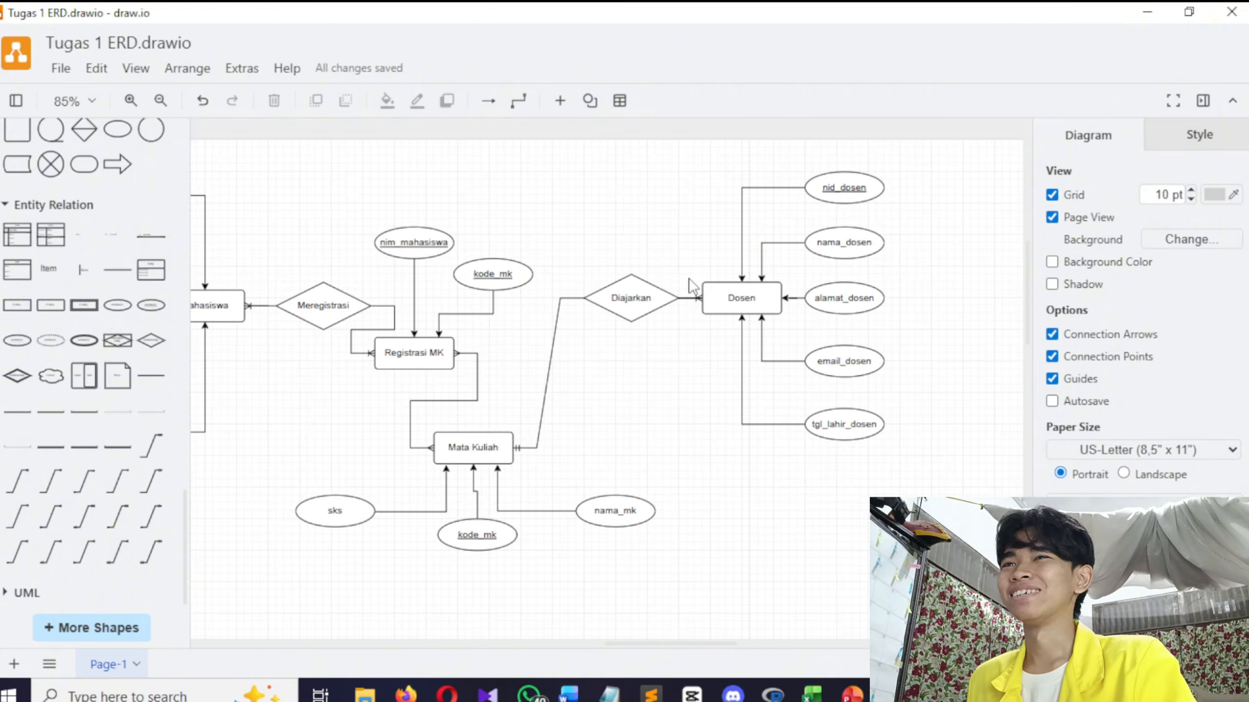
{"action": "scroll", "coordinate": [599, 266], "scroll_direction": "down", "scroll_amount": 1}
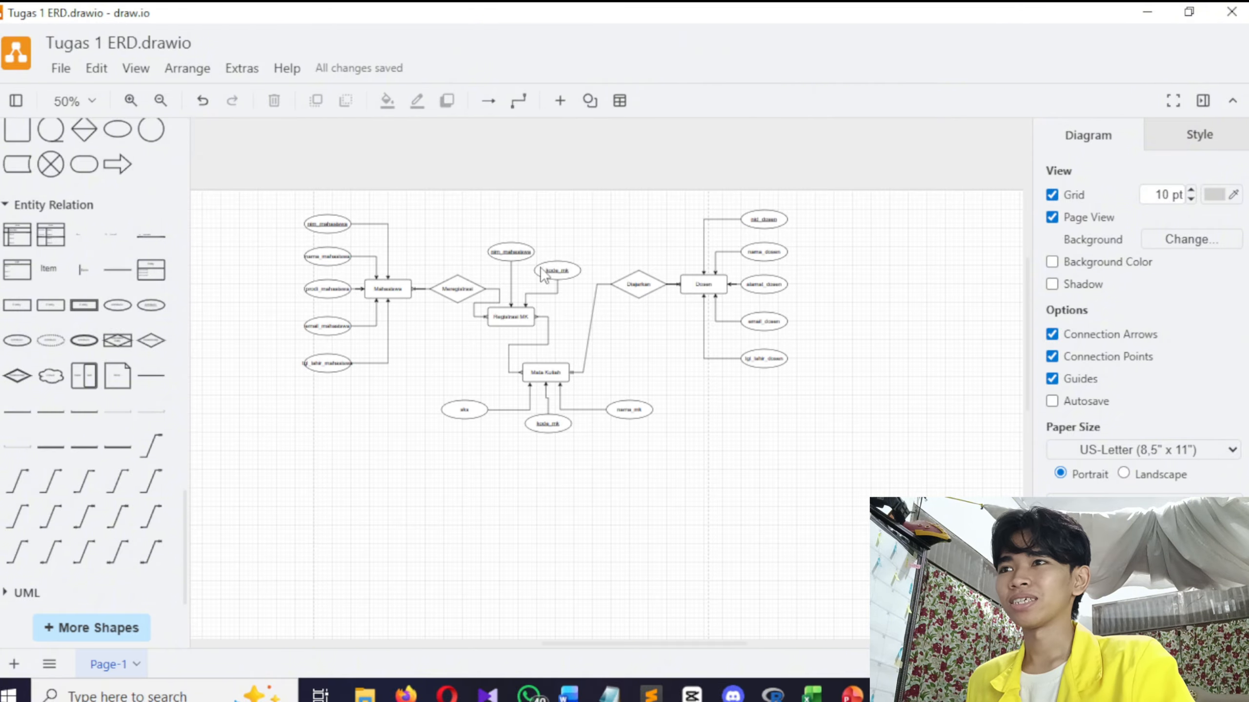
{"action": "left_click", "coordinate": [809, 646]}
{"action": "left_click_drag", "start_coordinate": [810, 646], "coordinate": [601, 644]}
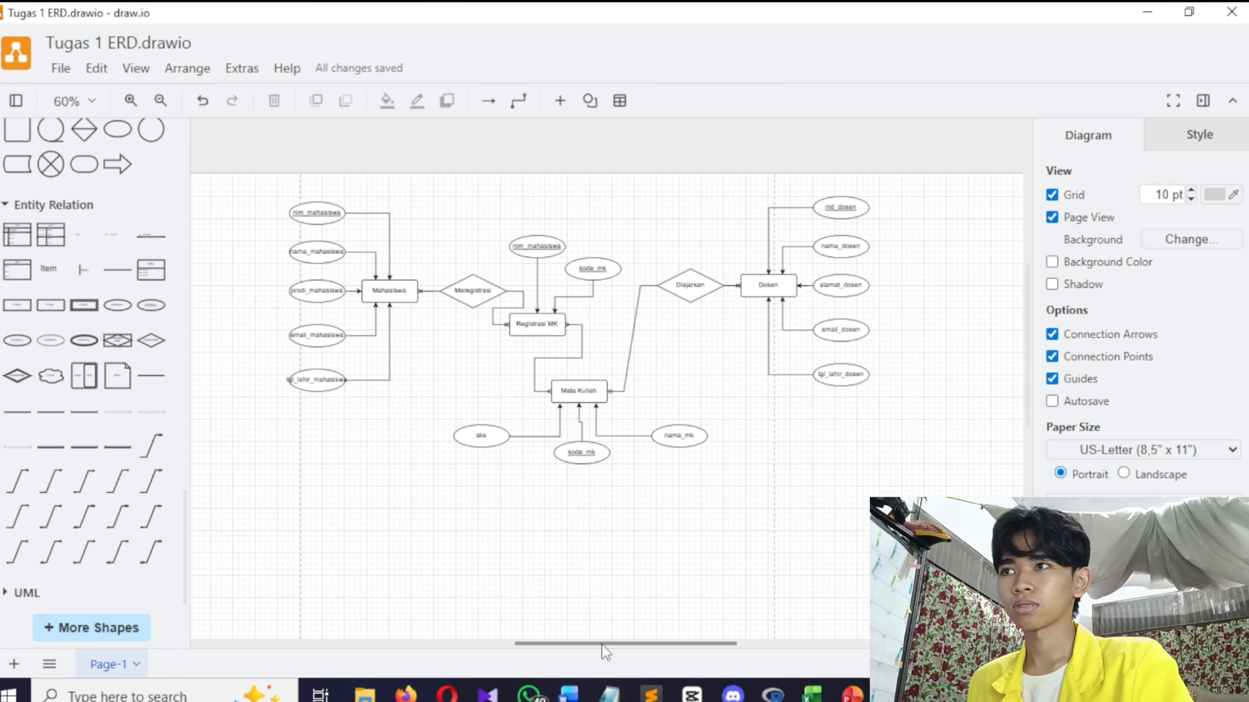
{"action": "scroll", "coordinate": [487, 260], "scroll_direction": "up", "scroll_amount": 2}
{"action": "scroll", "coordinate": [487, 259], "scroll_direction": "down", "scroll_amount": 1}
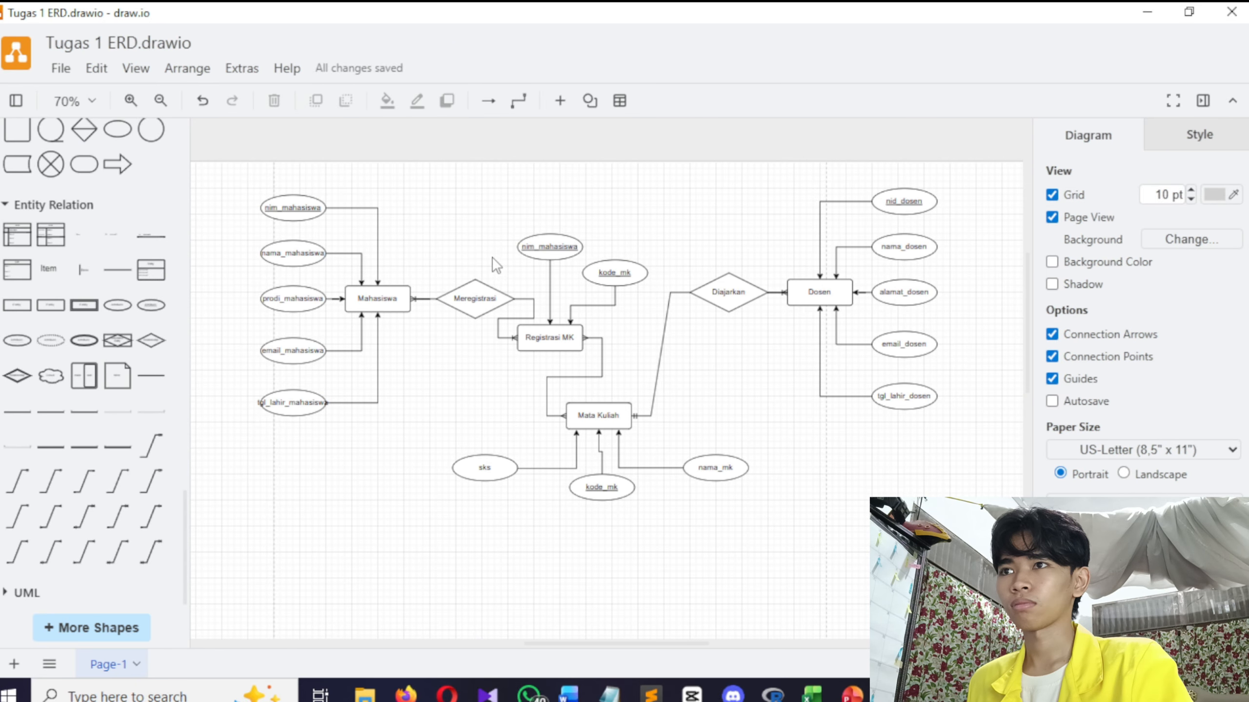
{"action": "scroll", "coordinate": [624, 219], "scroll_direction": "up", "scroll_amount": 1}
{"action": "scroll", "coordinate": [610, 228], "scroll_direction": "down", "scroll_amount": 1}
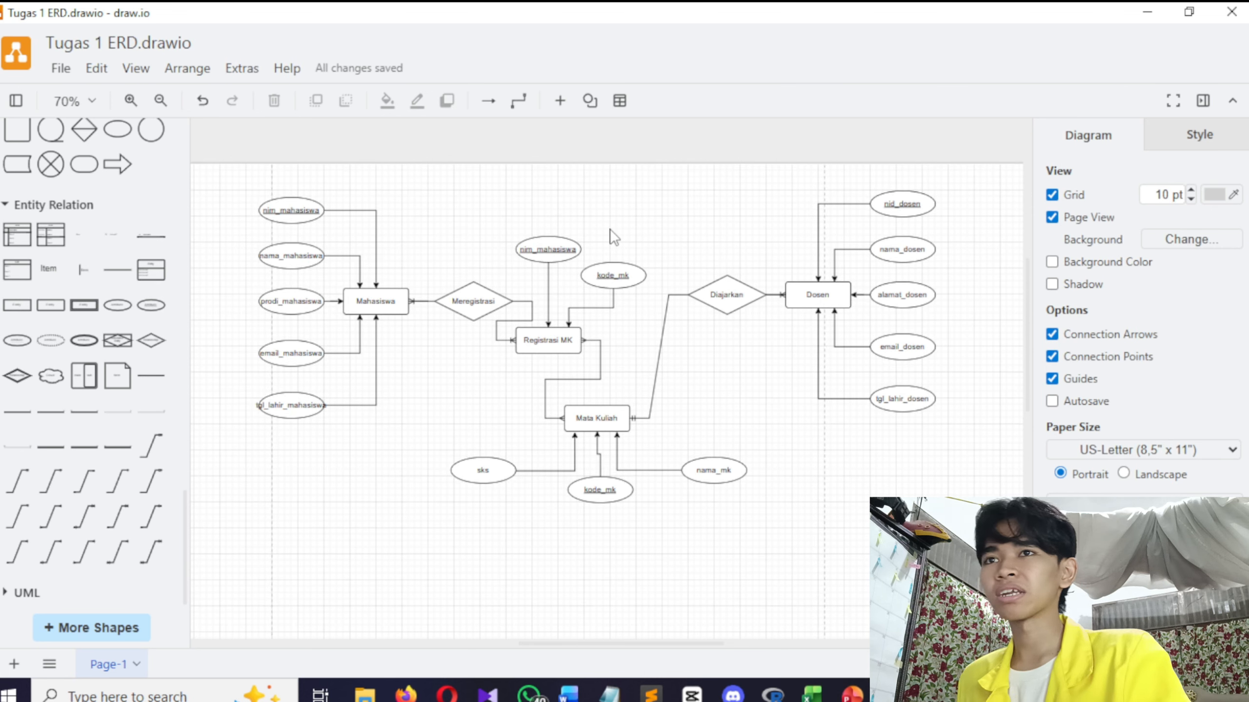